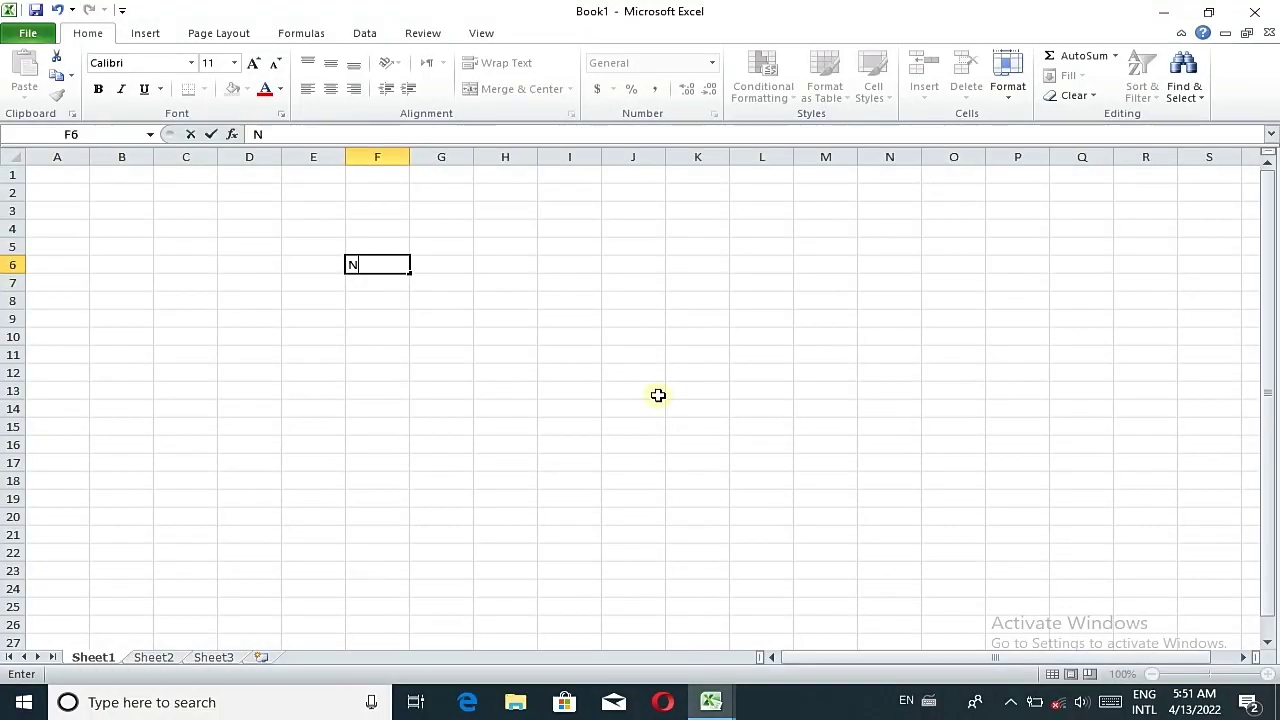
- Type the headings Name, Roll No and eng across F6:H6
text(ame)
key(Tab)
text(Roll)
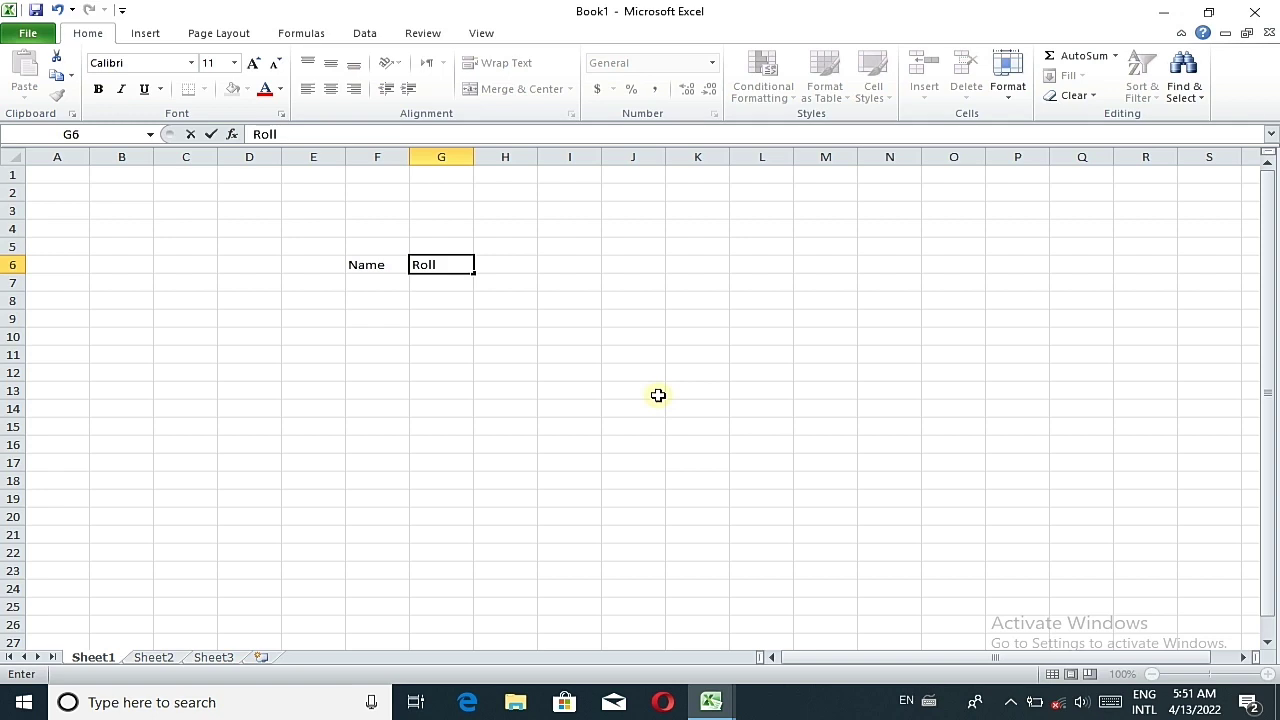
text( No)
key(Tab)
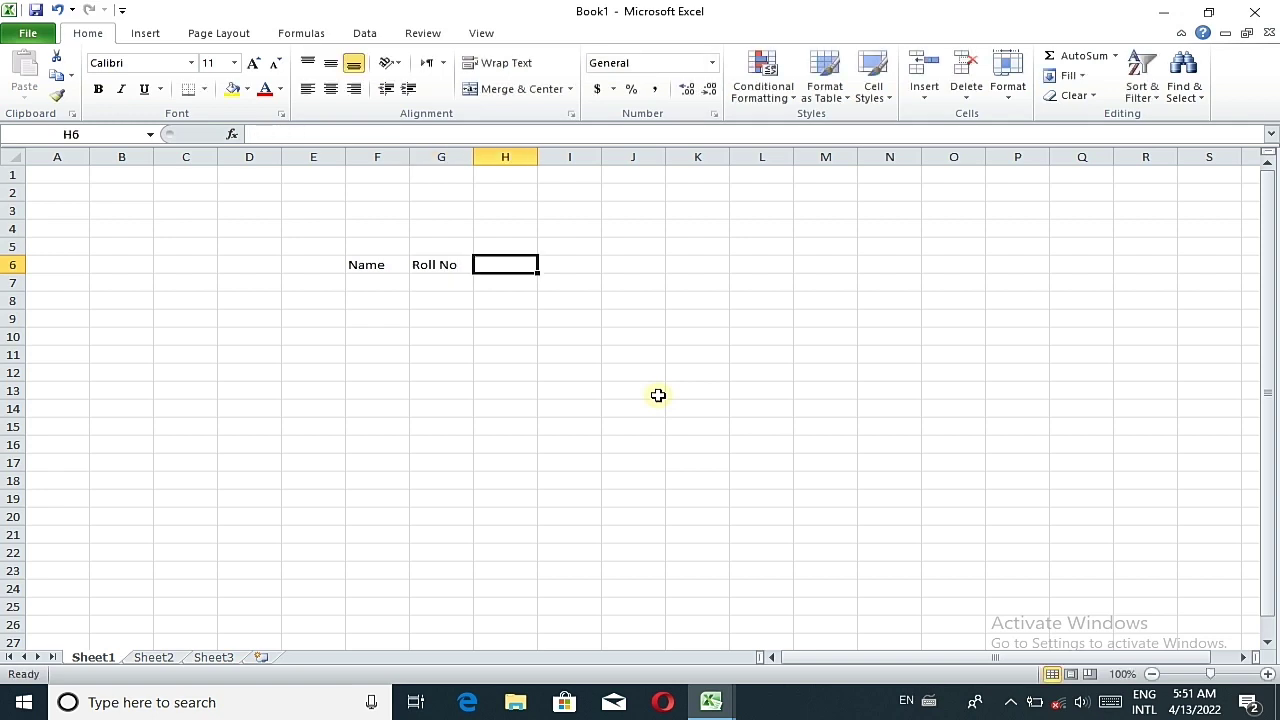
text(en)
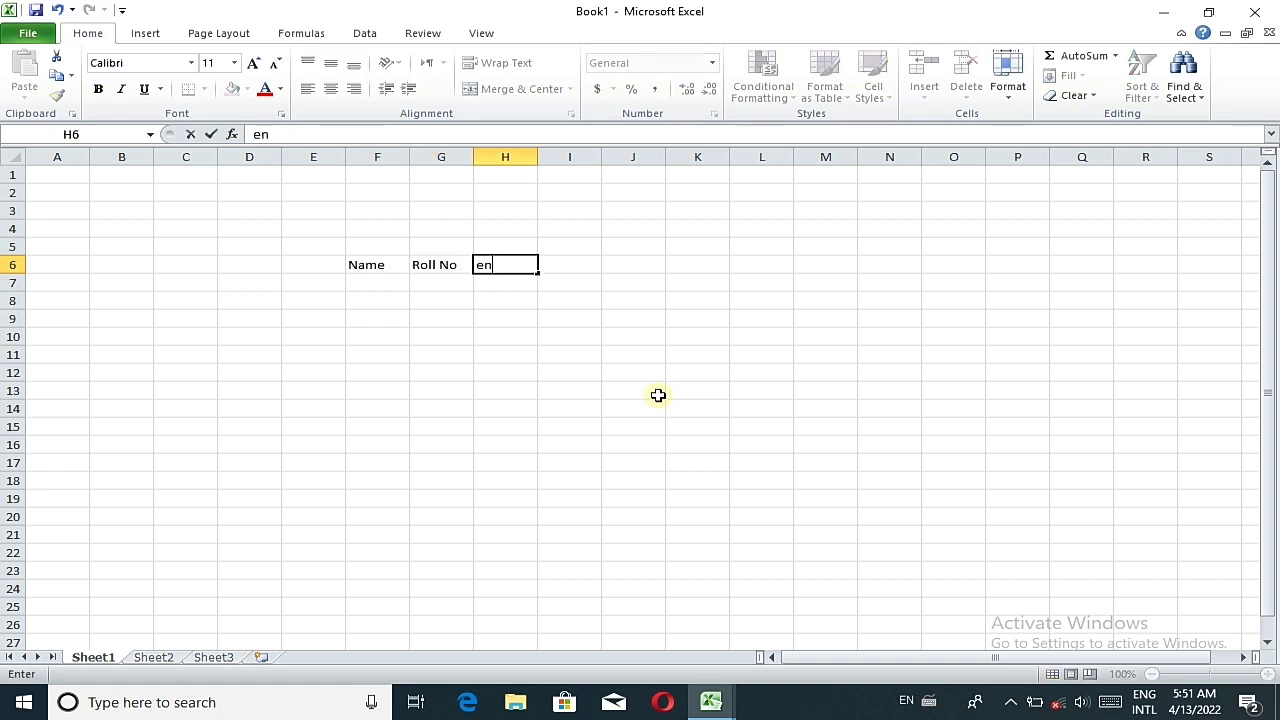
text(d)
key(BackSpace)
text(g)
key(Tab)
- Continue the heading row with urdu, phy, math and comp
text(urd)
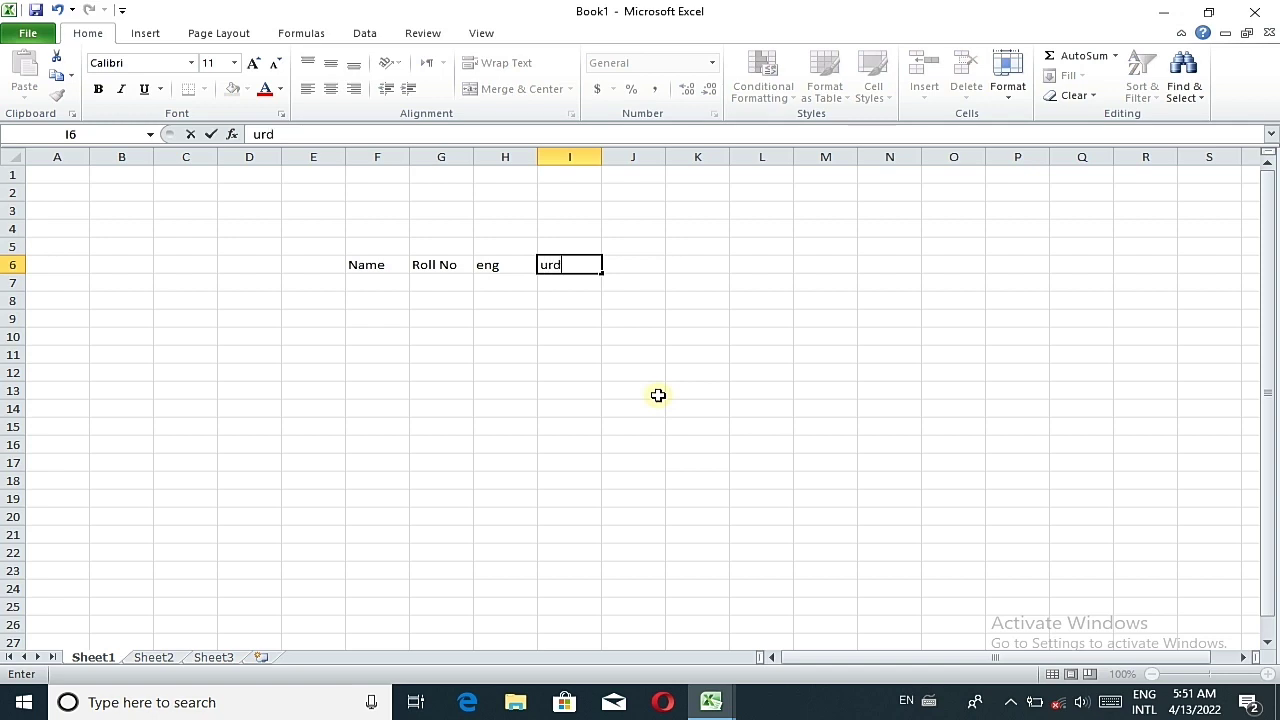
text(u)
key(Tab)
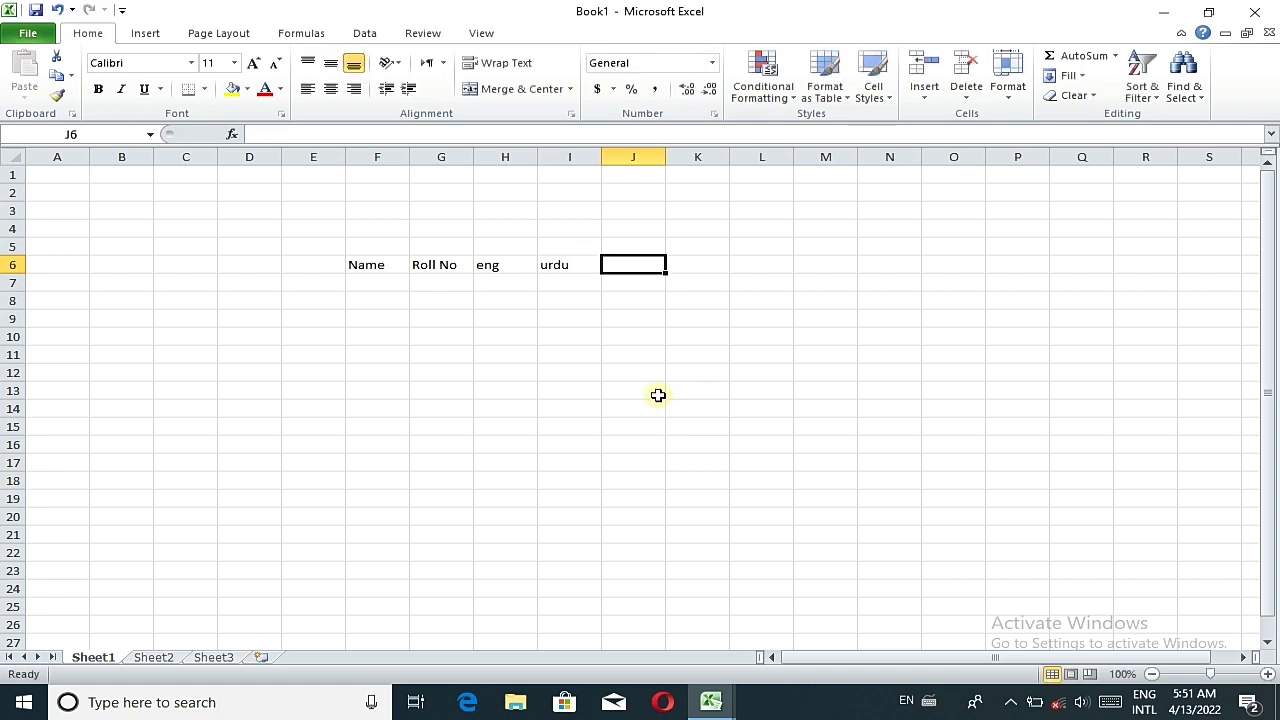
text(phy)
key(Tab)
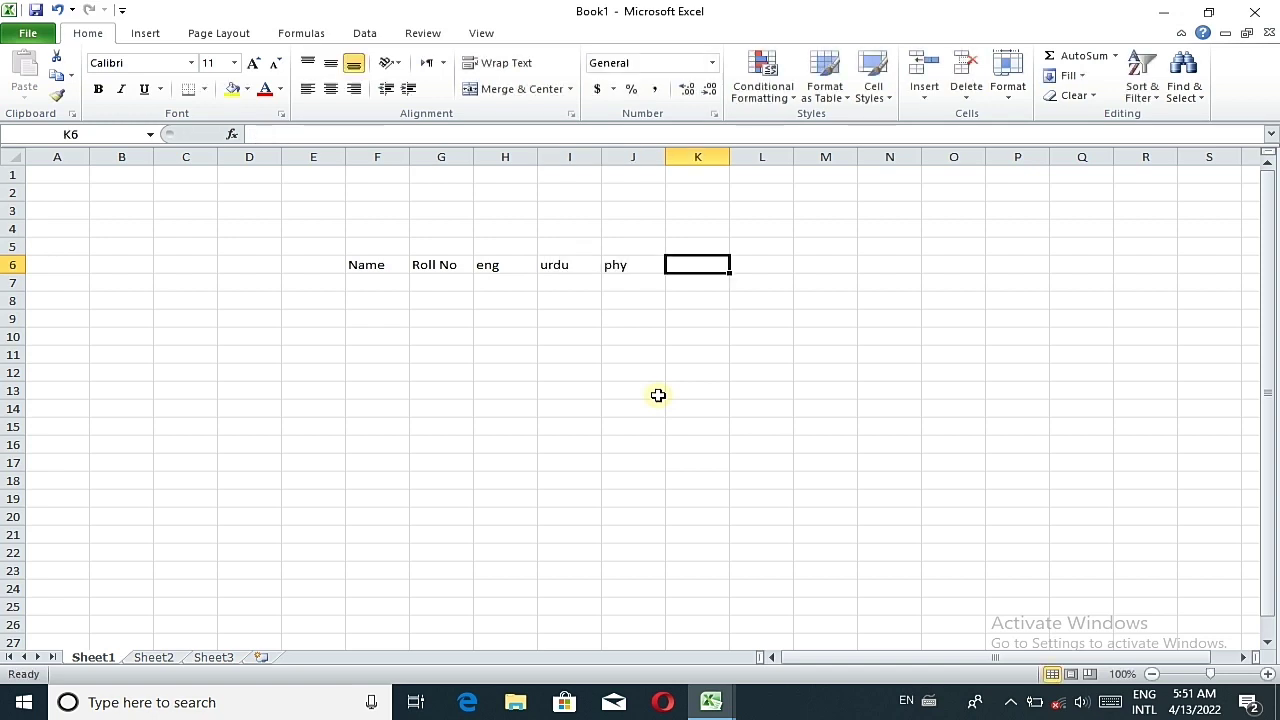
text(math)
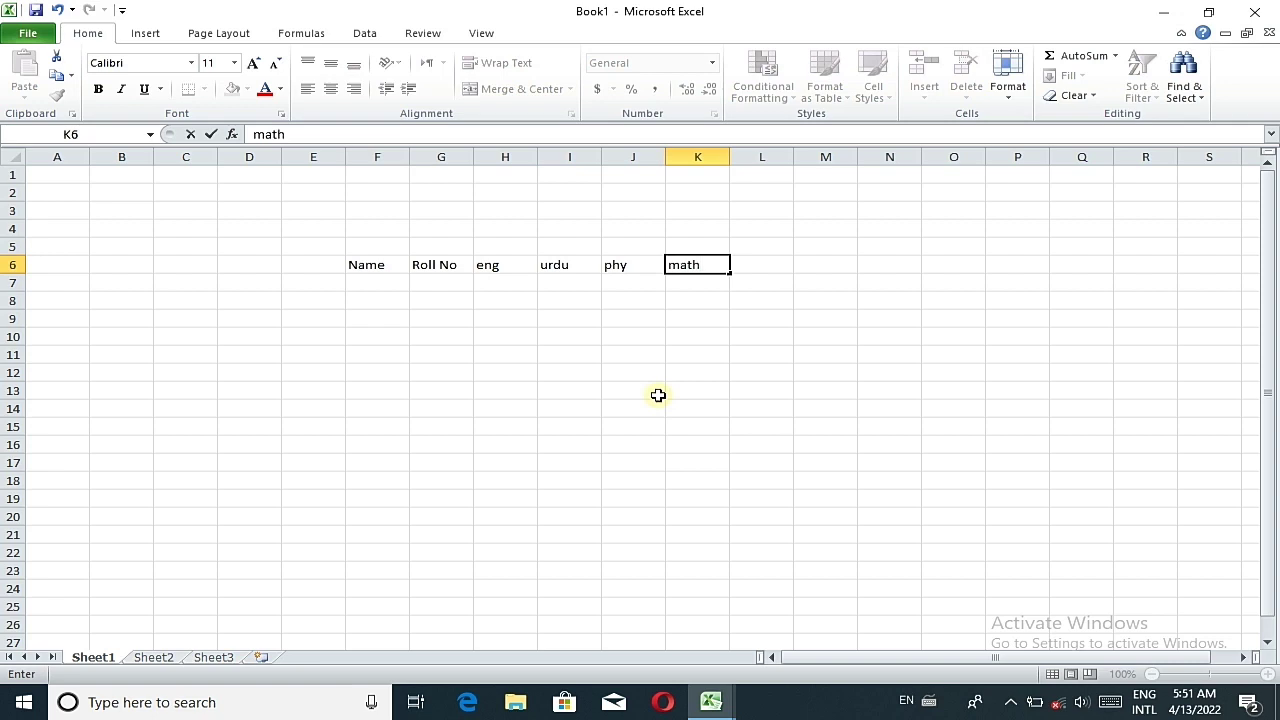
key(Tab)
text(co)
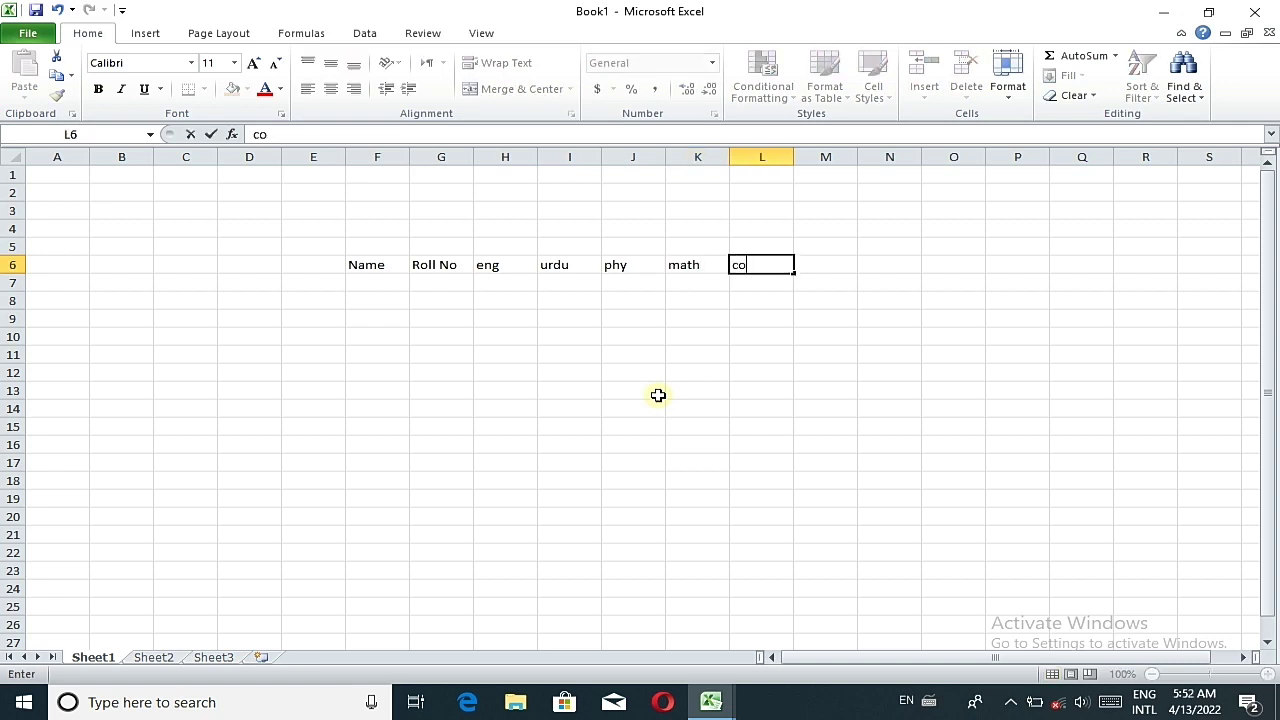
text(mp)
- Make headings F6:L6 bold at size 14 and auto-fit column G for Roll No
drag(366, 265, 745, 265)
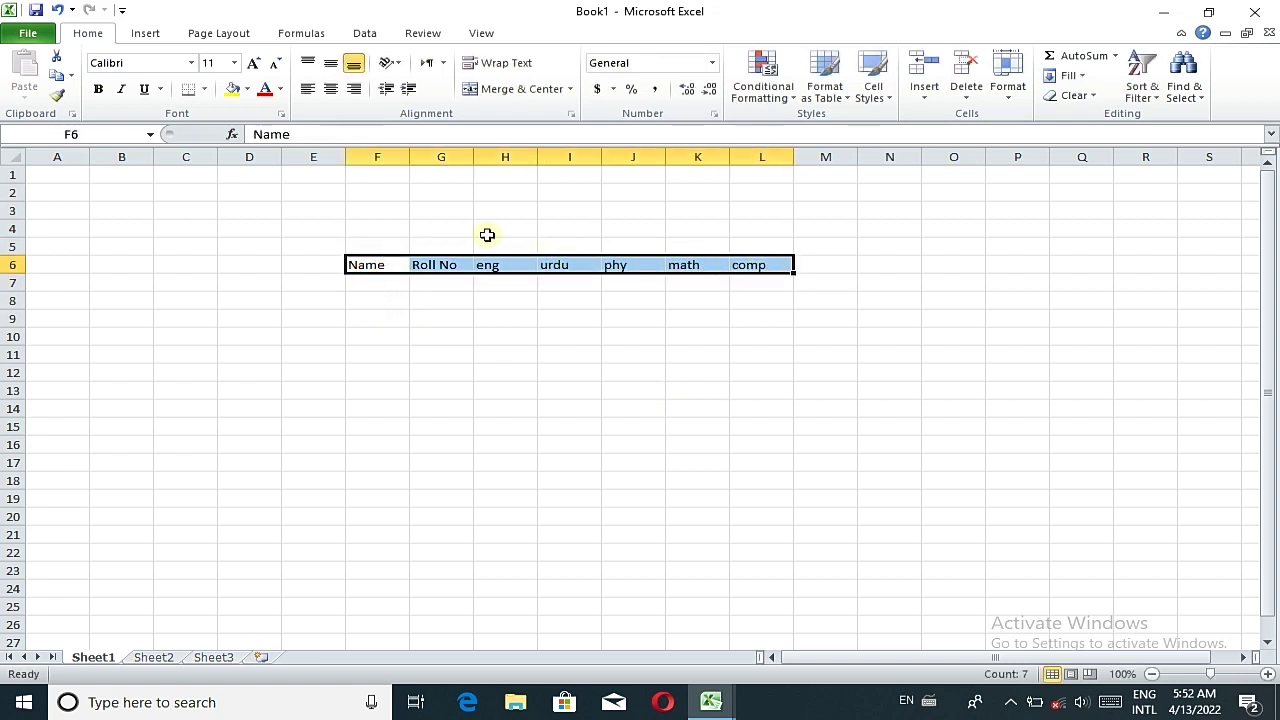
click(98, 89)
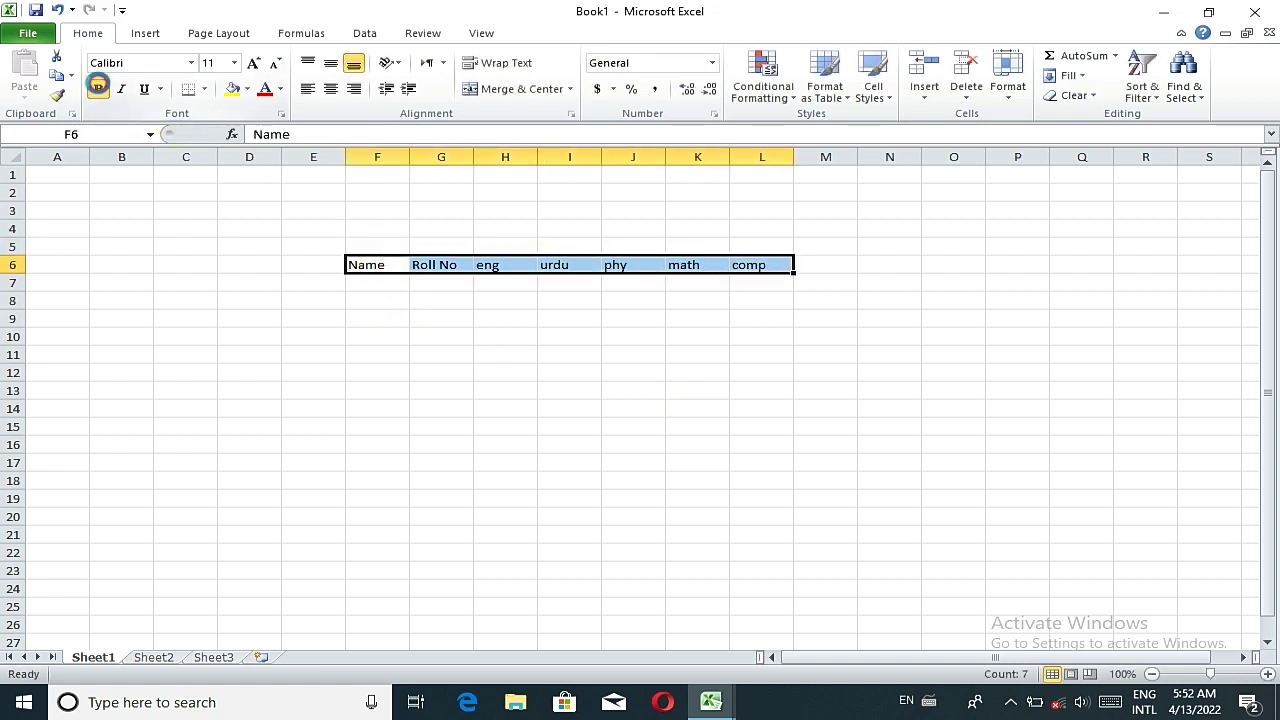
click(254, 63)
click(254, 64)
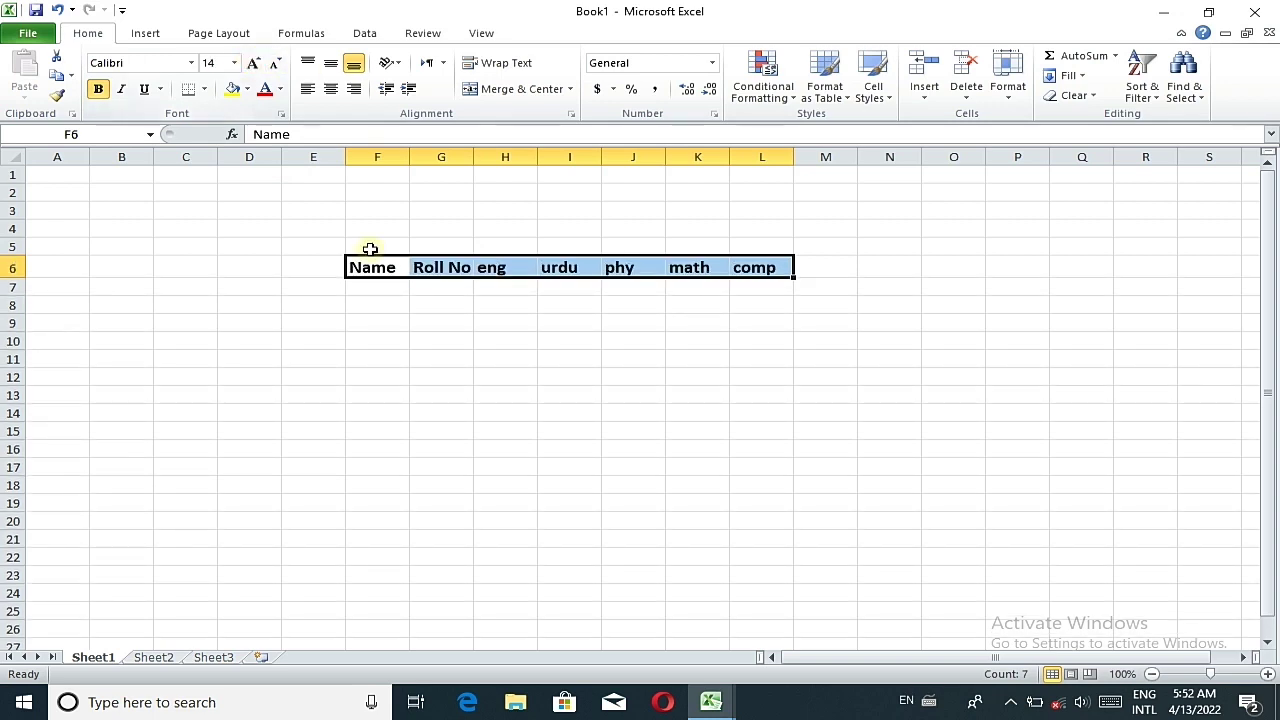
click(423, 357)
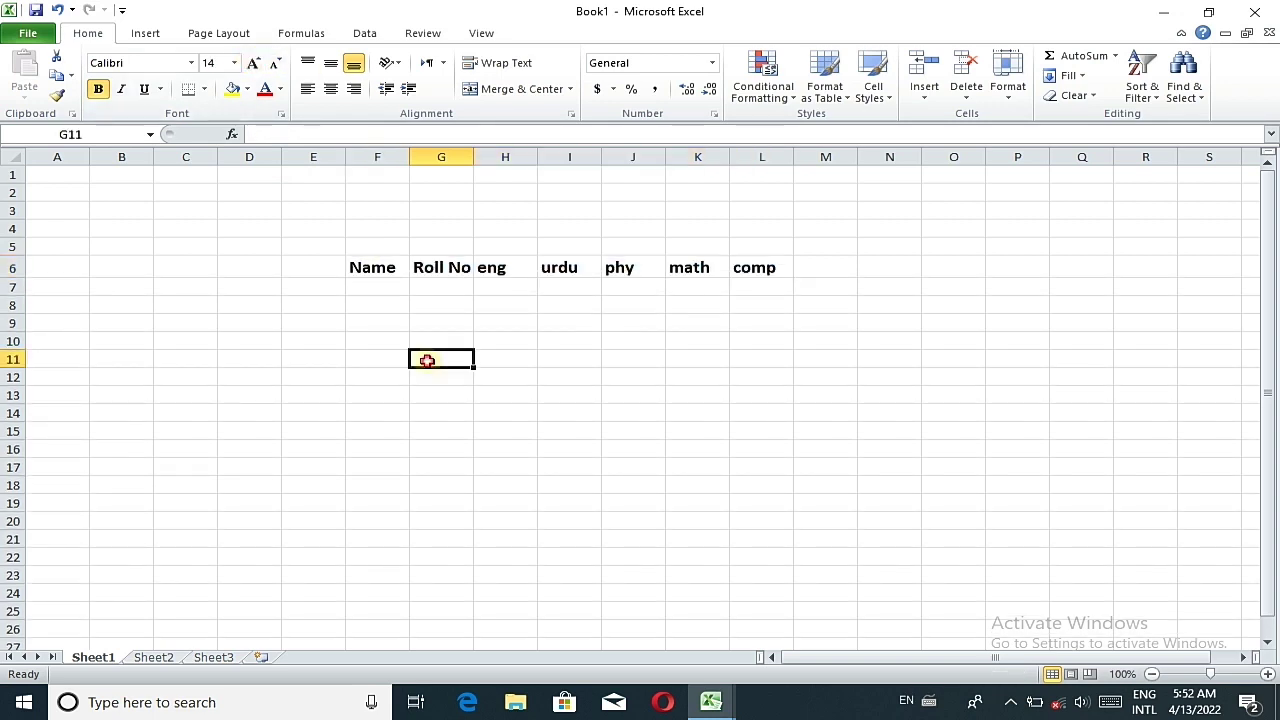
double_click(474, 157)
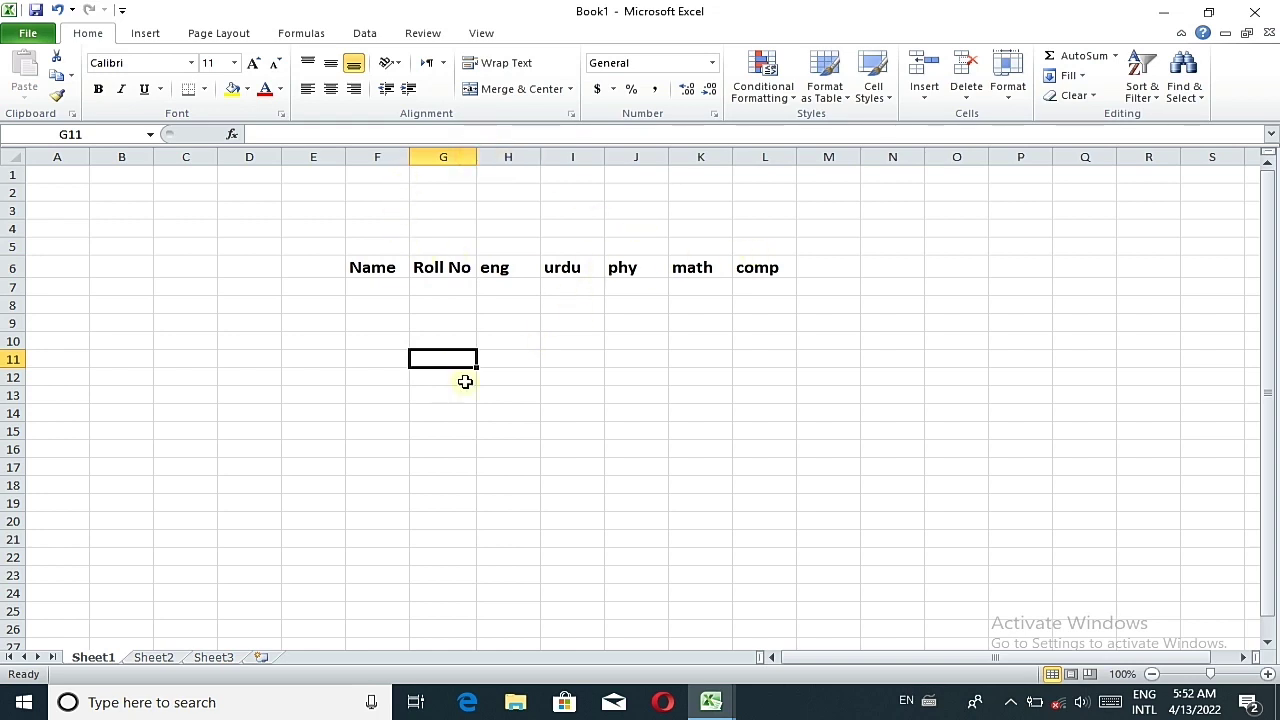
- Enter the four student names down F7 to F10
click(372, 308)
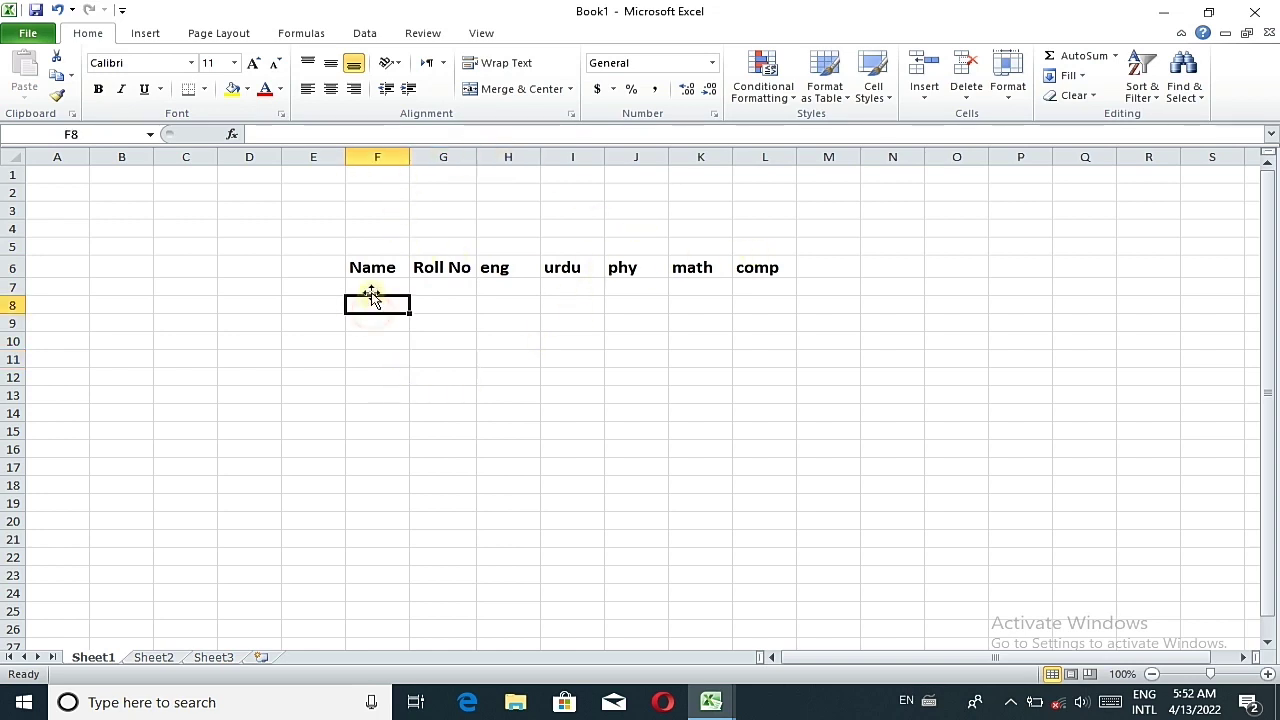
click(372, 288)
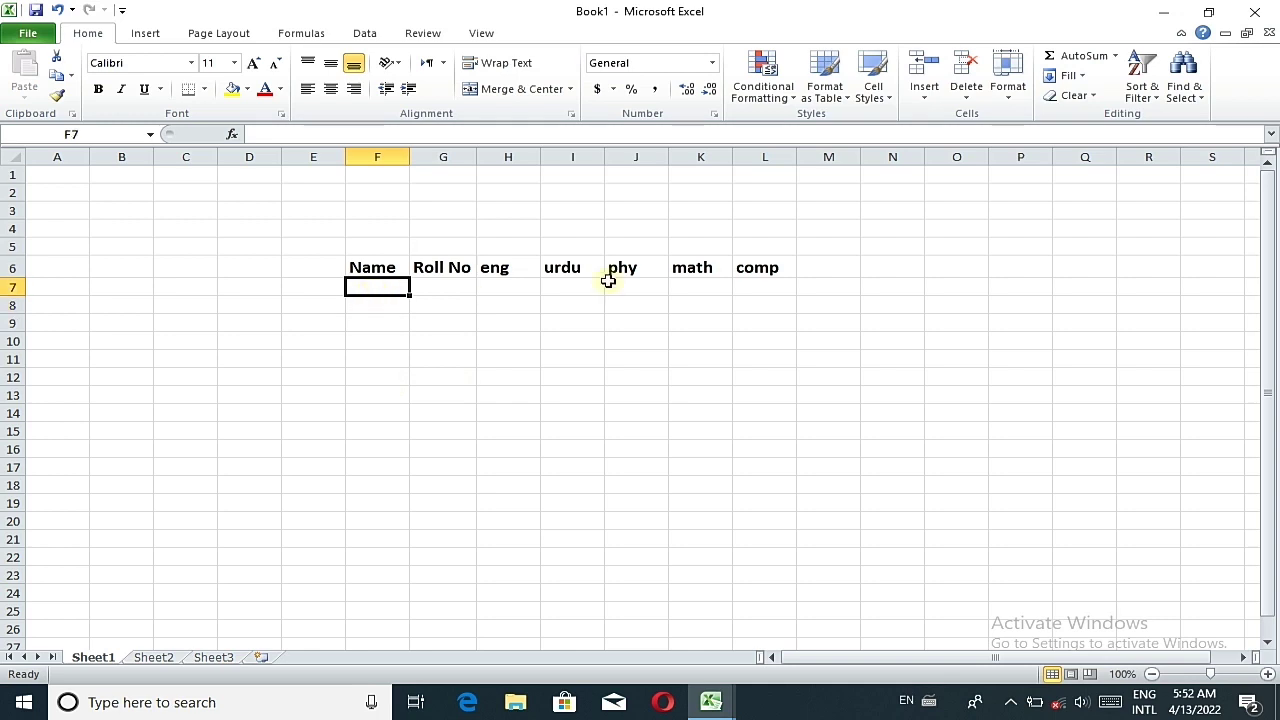
text(ali)
key(Return)
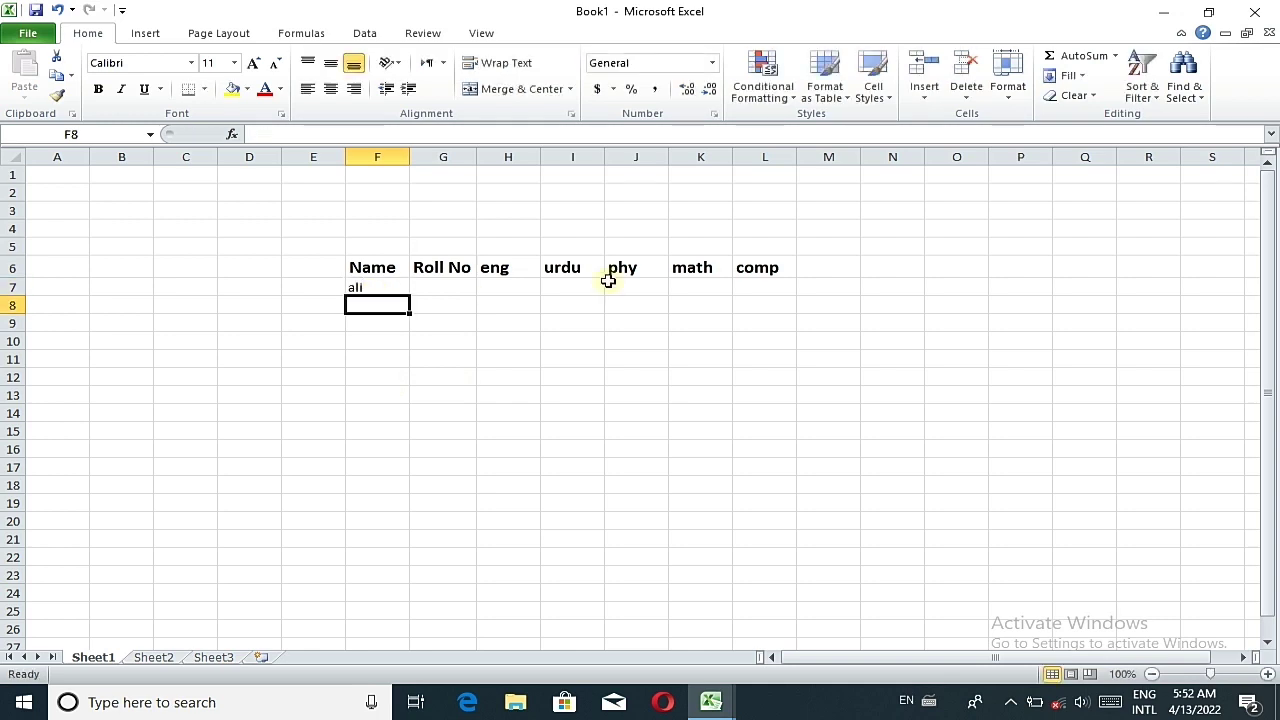
text(umair)
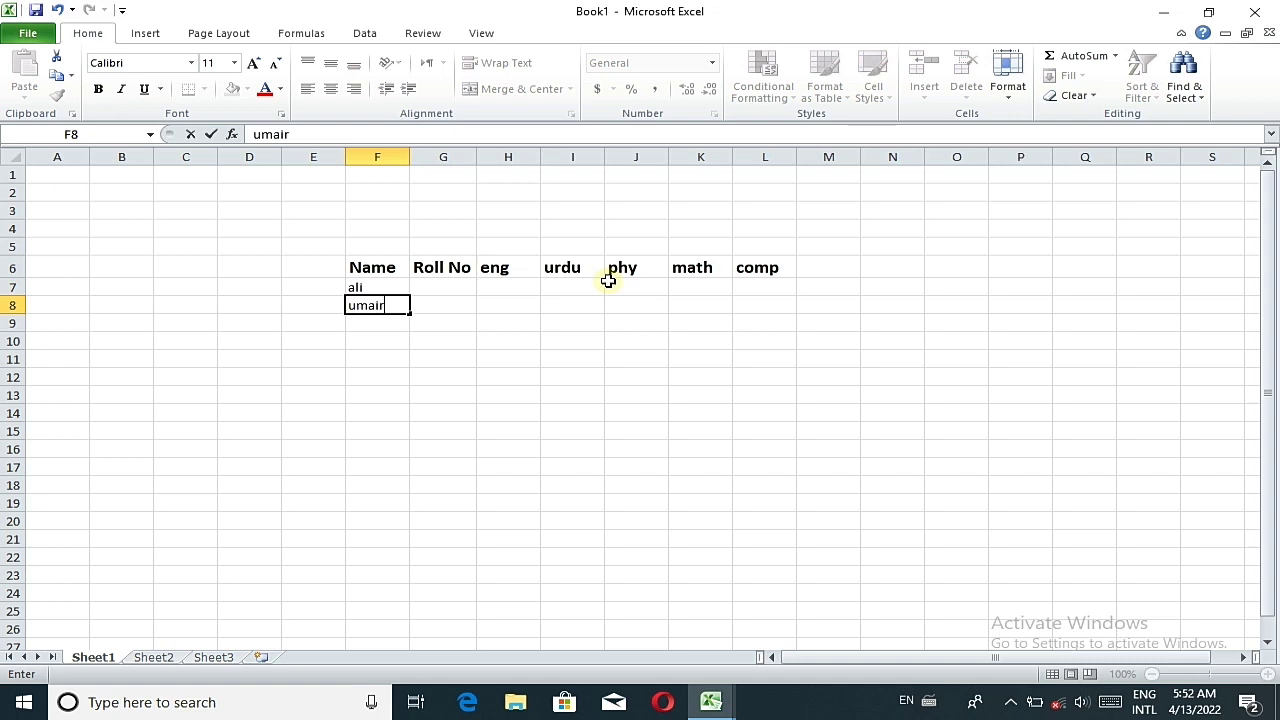
key(Return)
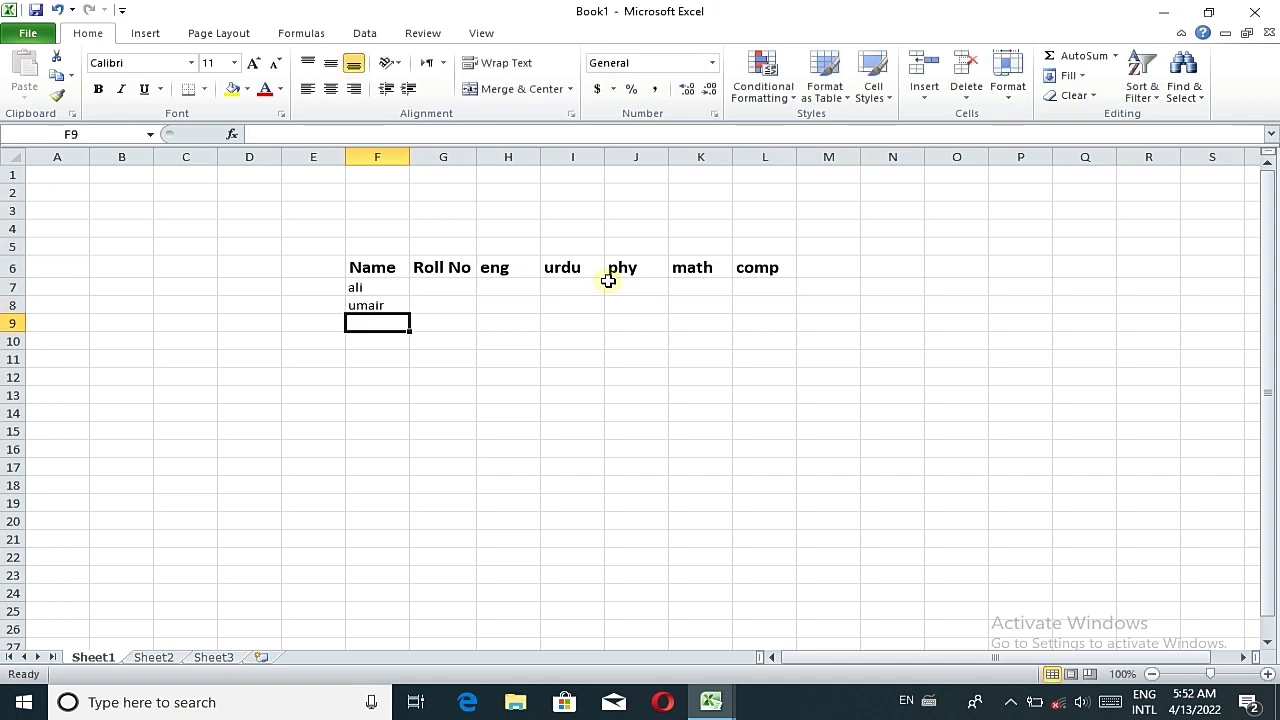
text(u)
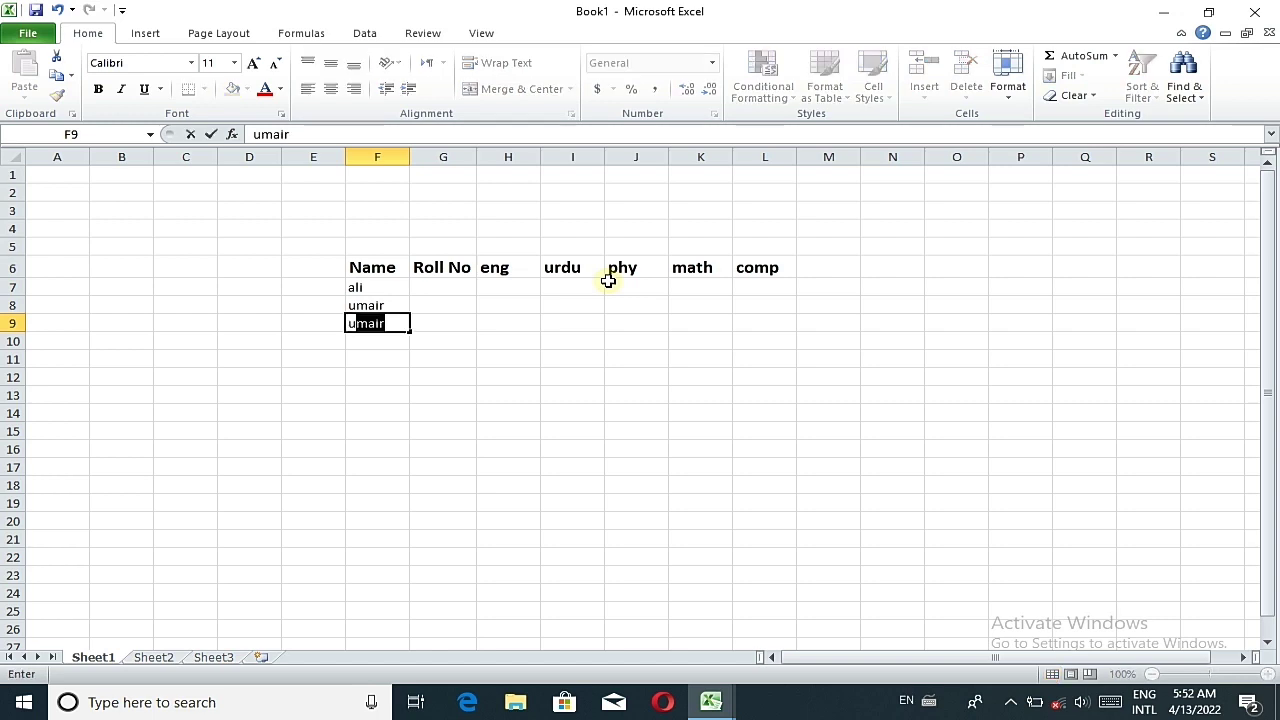
text(zair)
key(Return)
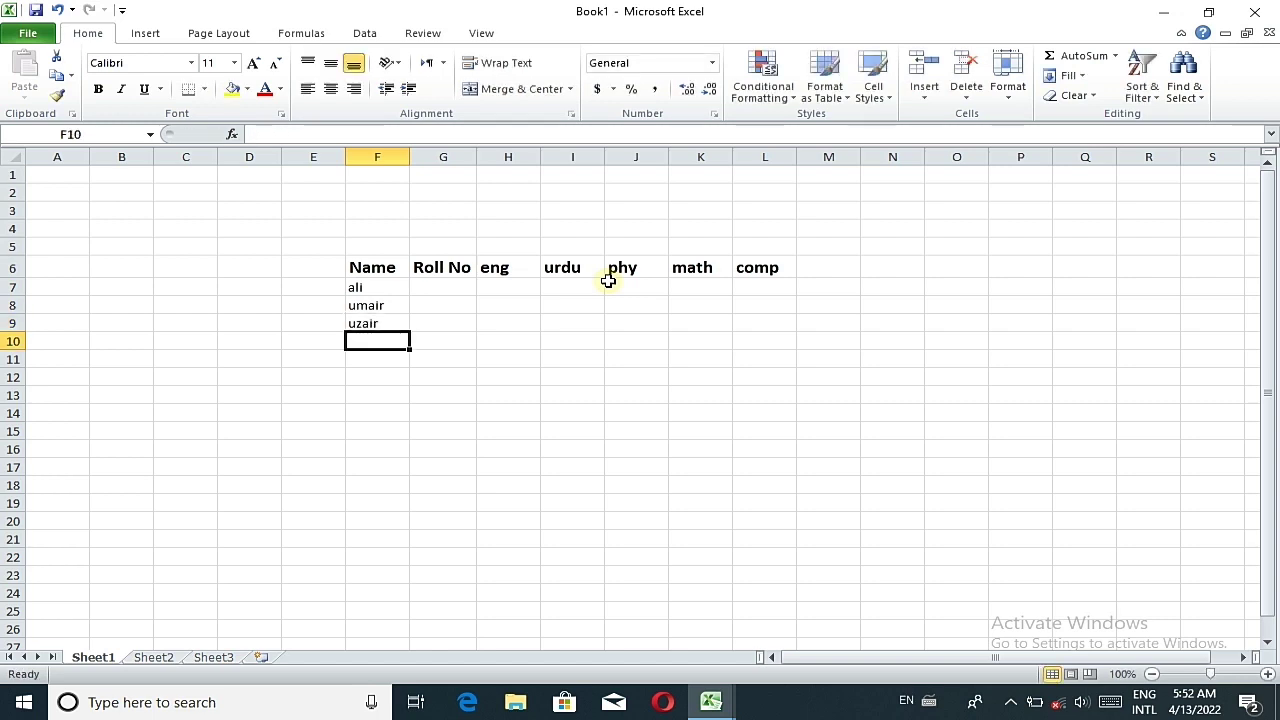
text(kamera)
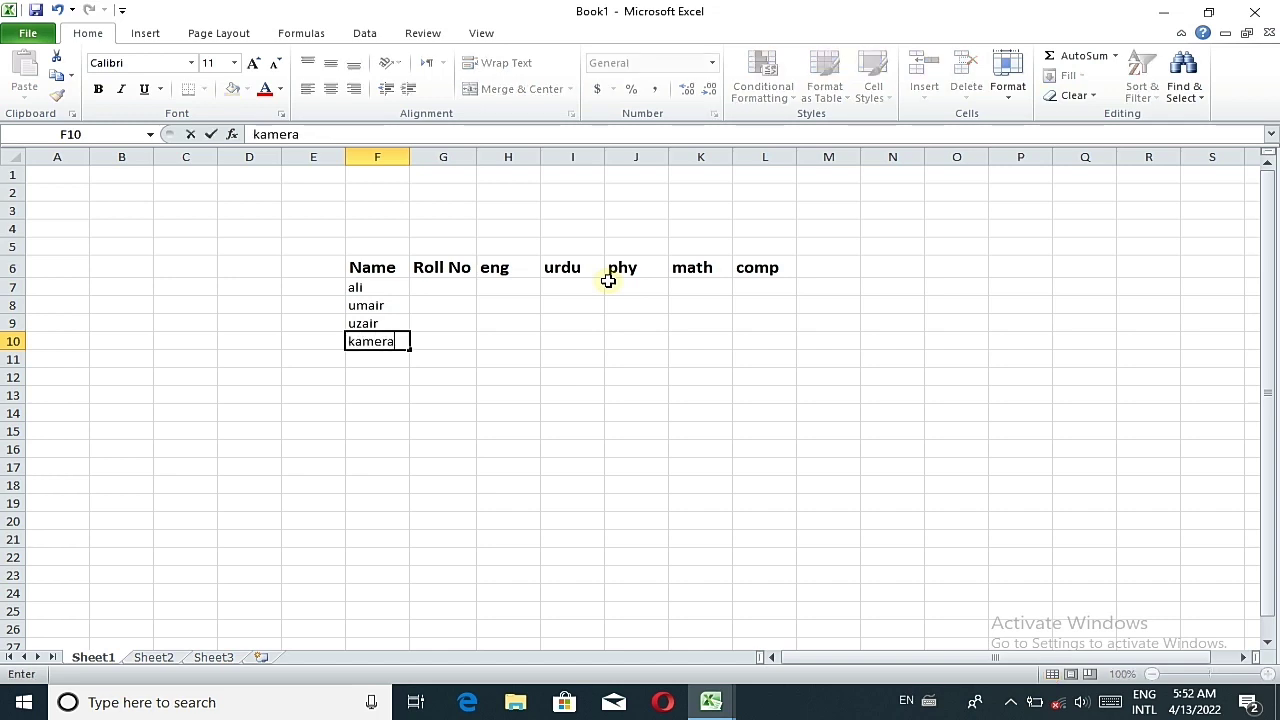
key(BackSpace)
key(BackSpace)
key(BackSpace)
text(ra)
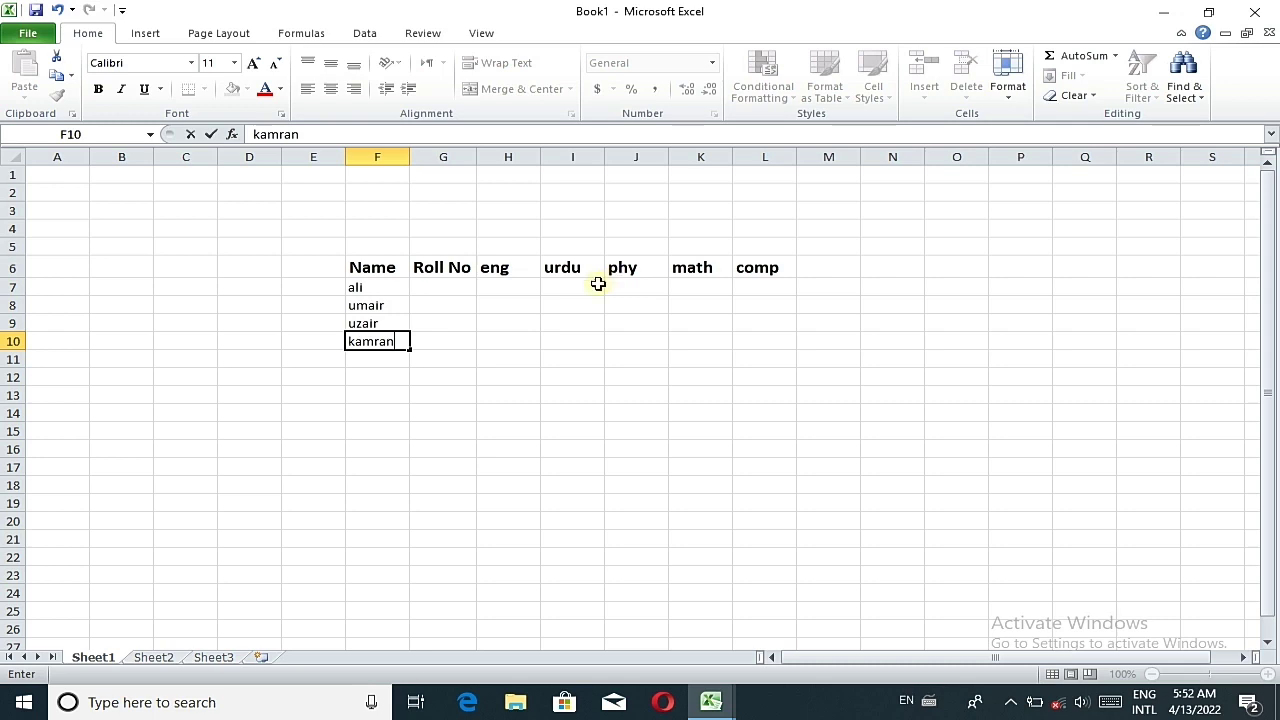
- Enter roll numbers 2, 3, 5 and 4 in G7:G10
click(437, 288)
text(2)
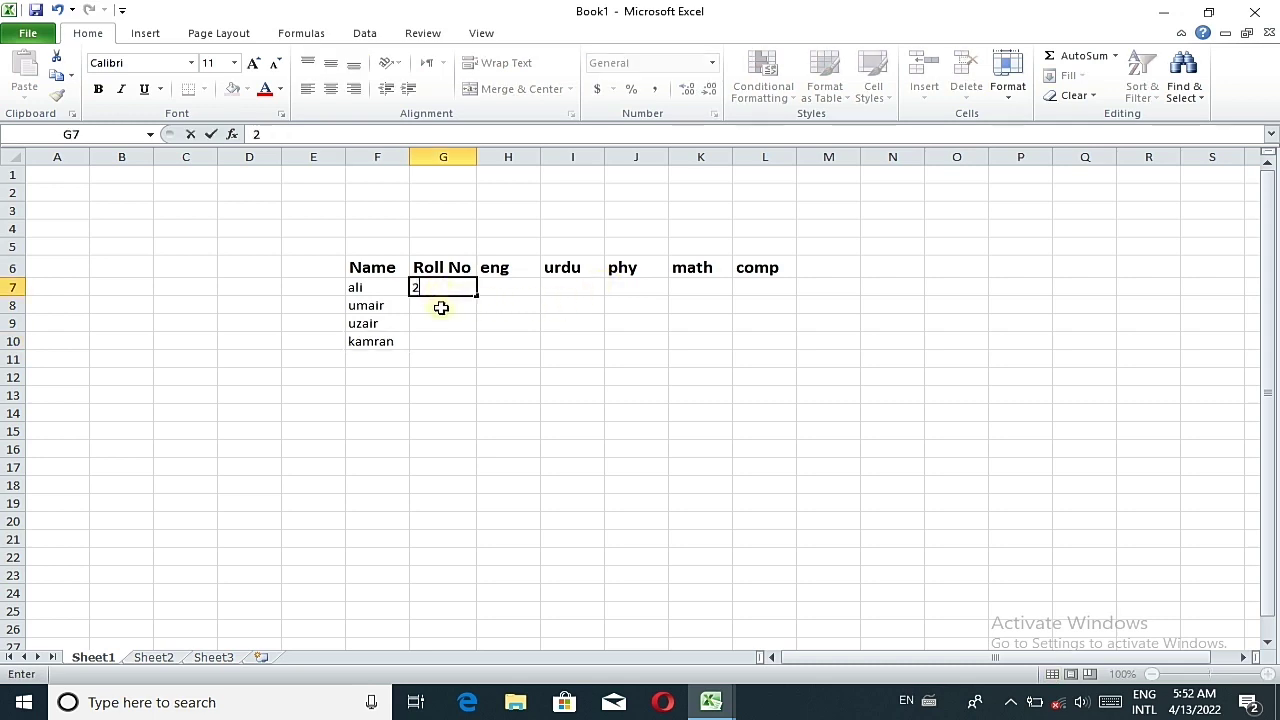
text(3)
key(BackSpace)
key(Return)
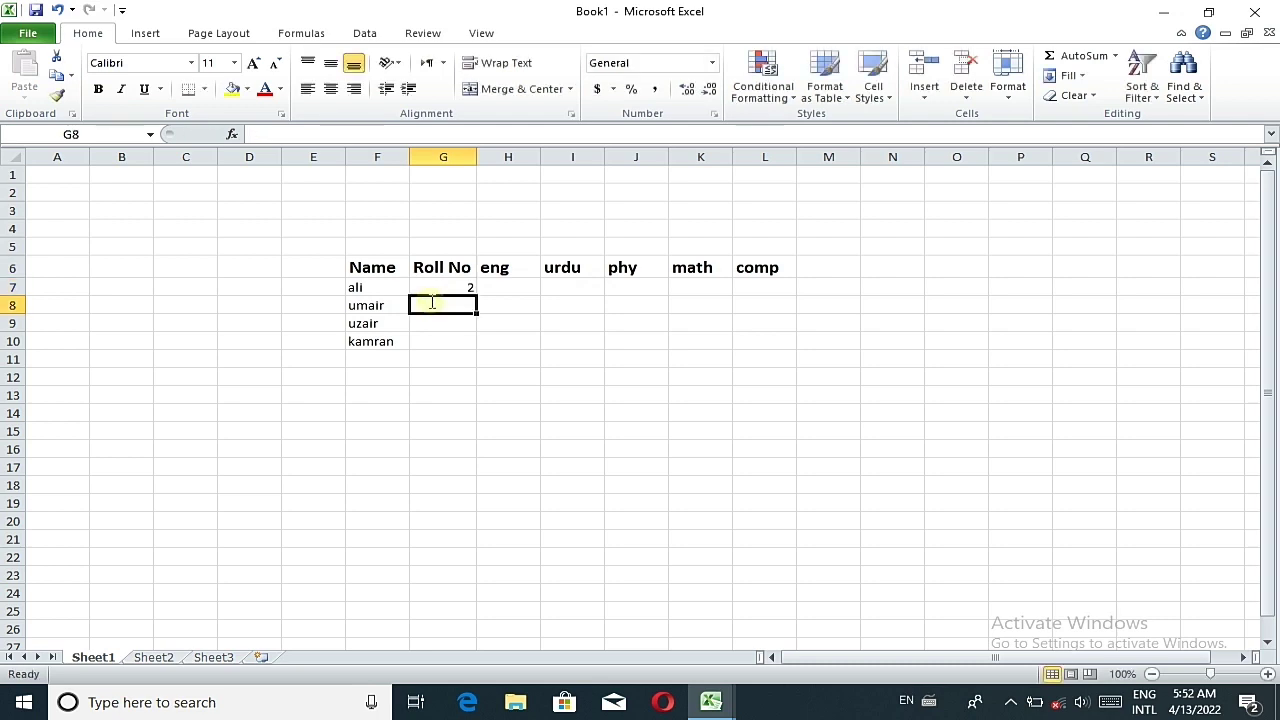
text(3)
key(Return)
text(5)
key(Return)
text(4)
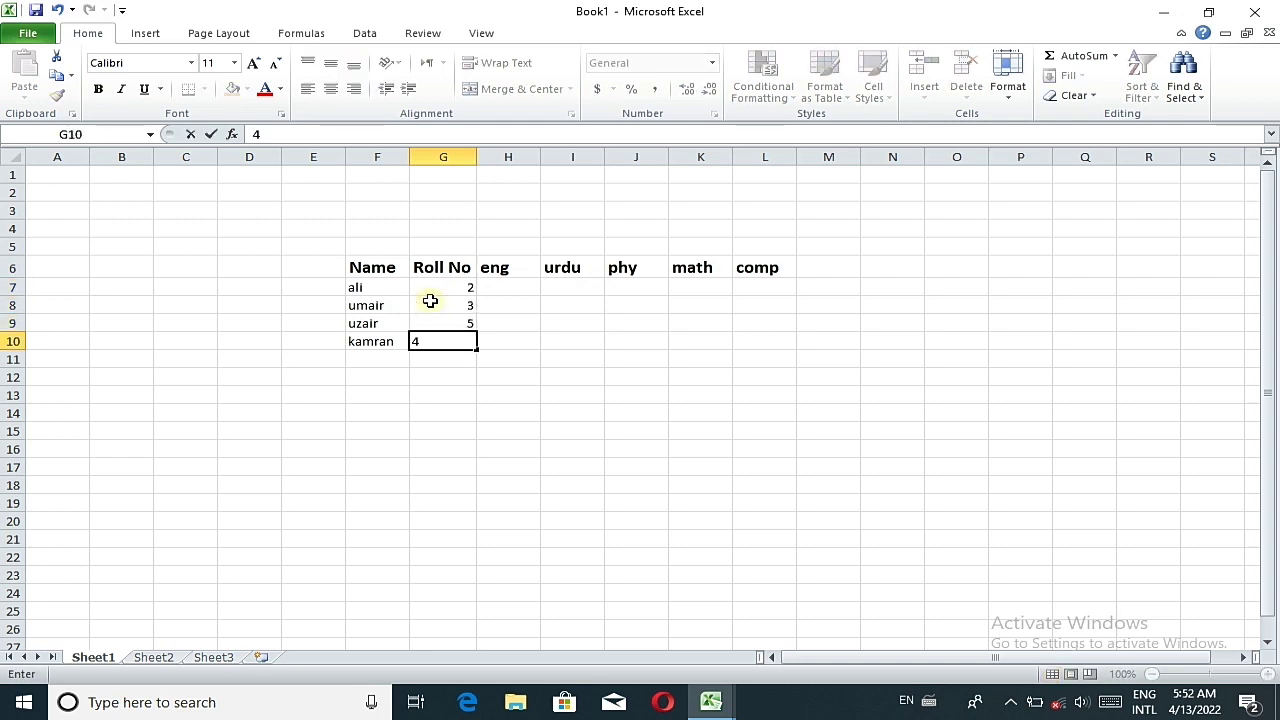
click(509, 286)
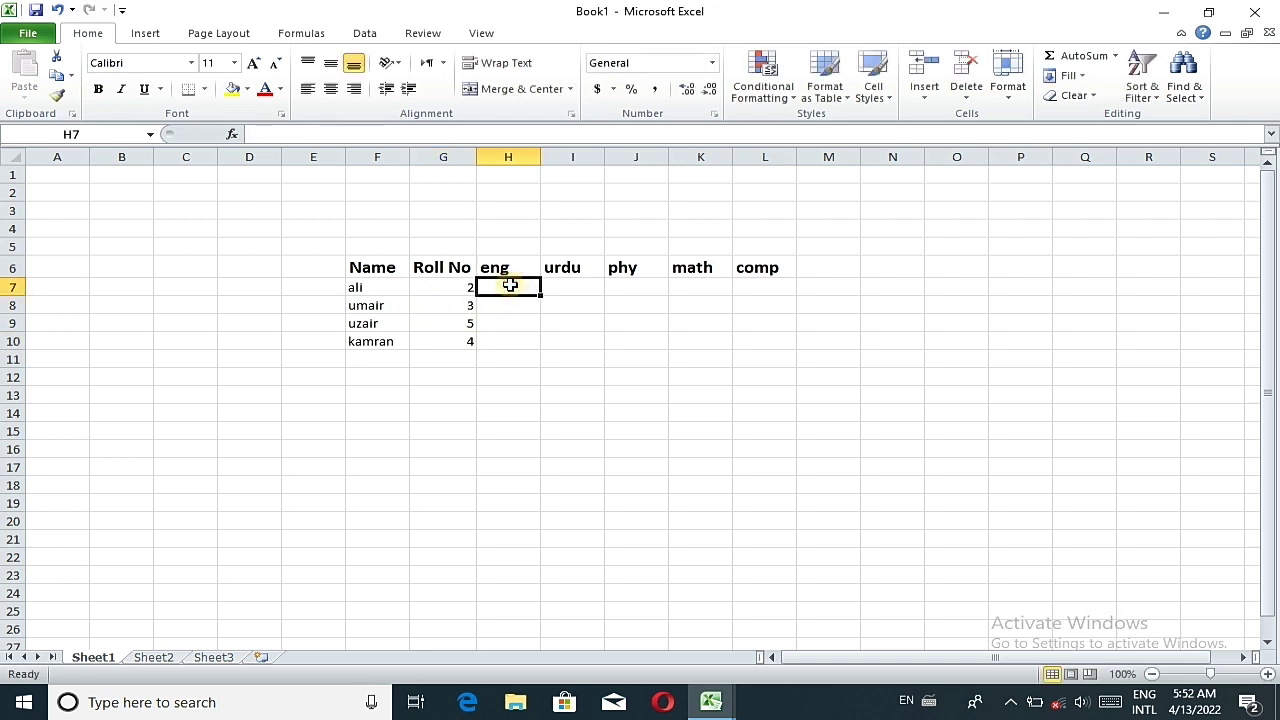
- Enter eng marks 34, 65, 56, 78 and urdu marks 65 and 76
scroll(509, 286, down, 1)
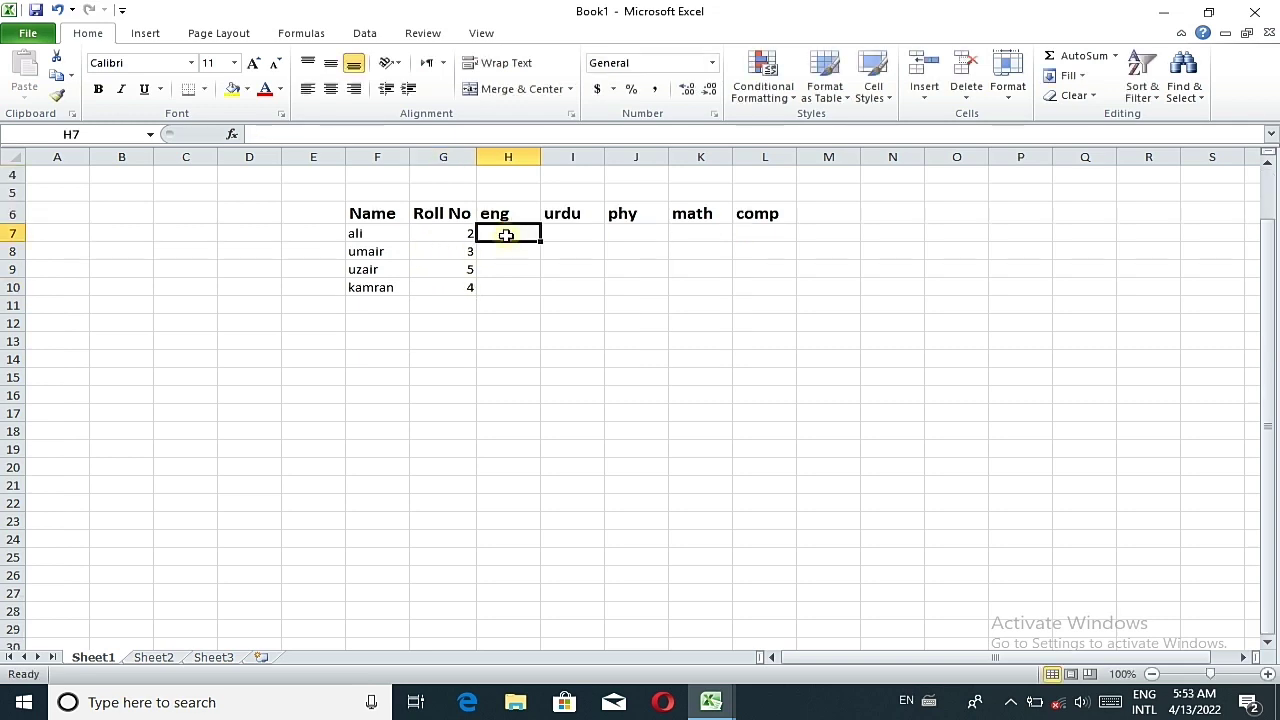
text(34)
key(Tab)
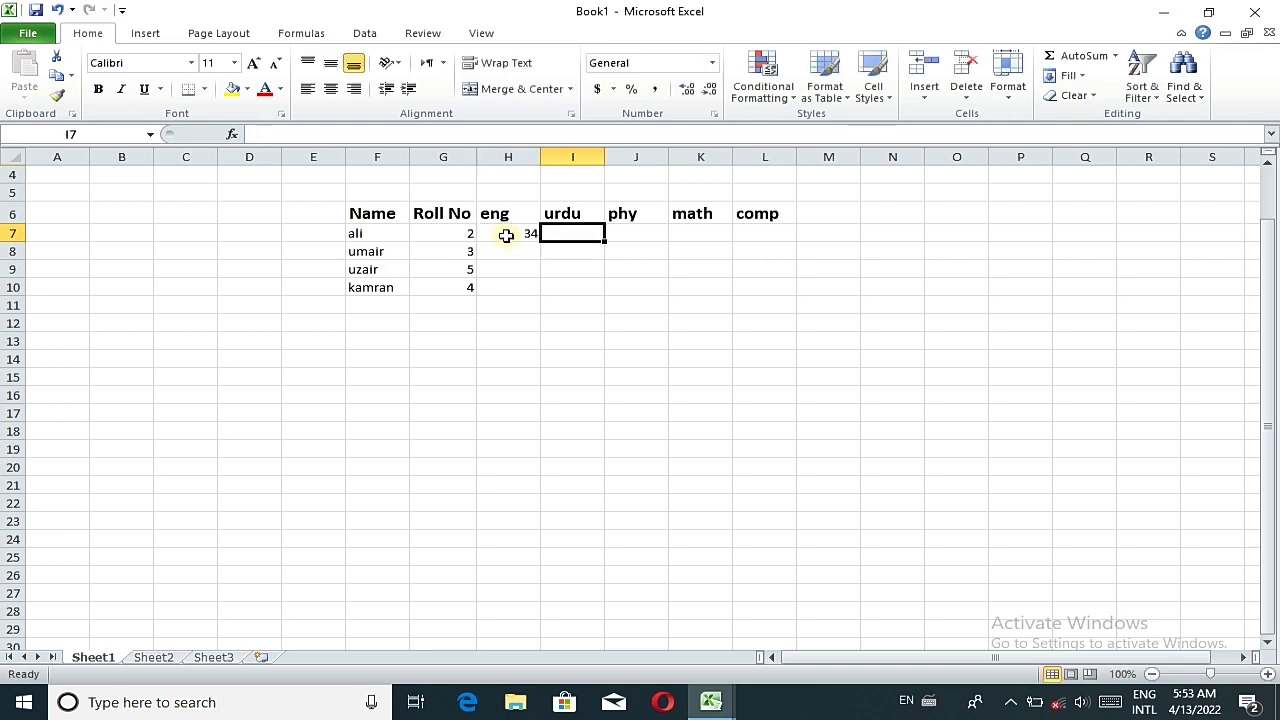
text(65)
key(Return)
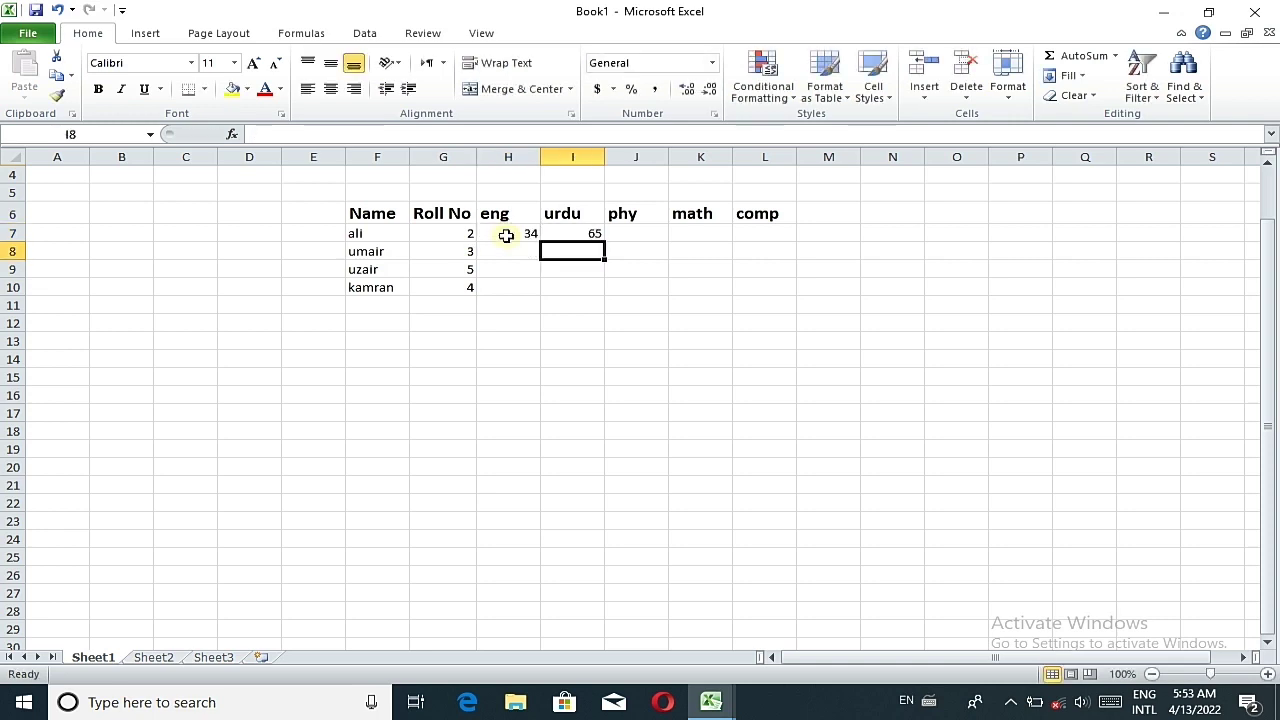
text(76)
key(Left)
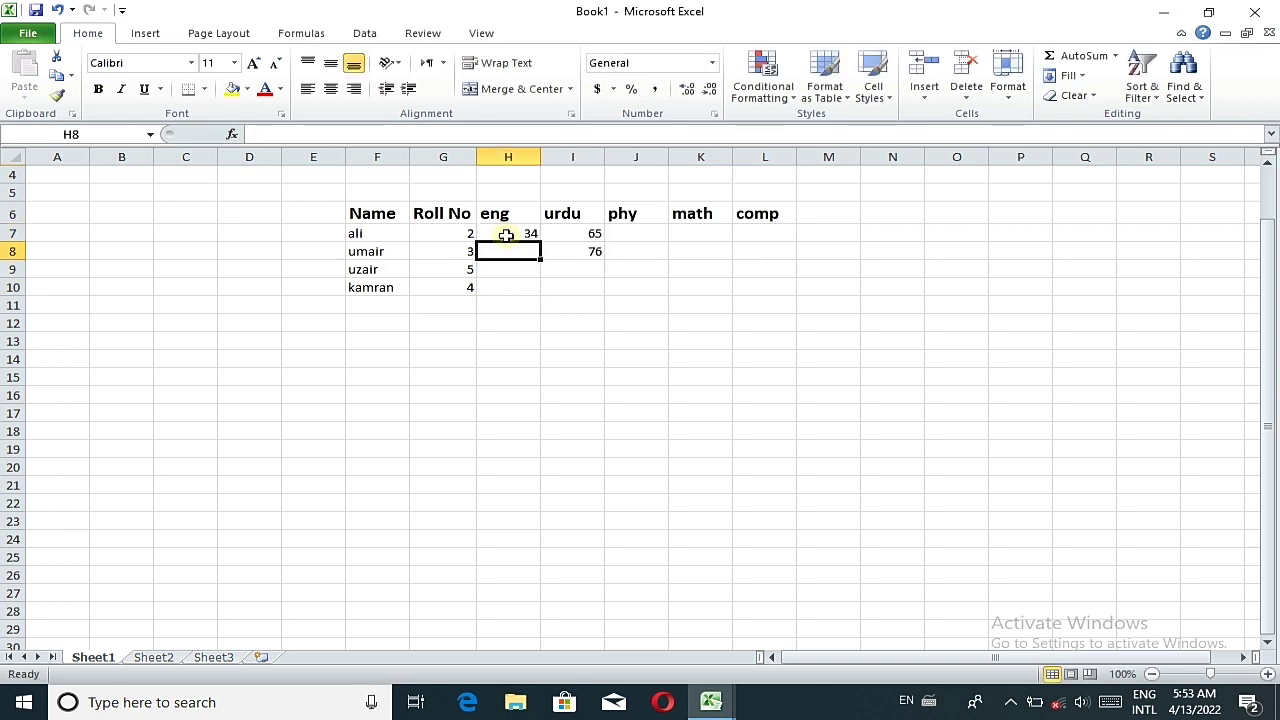
text(65)
key(Return)
text(56)
key(Return)
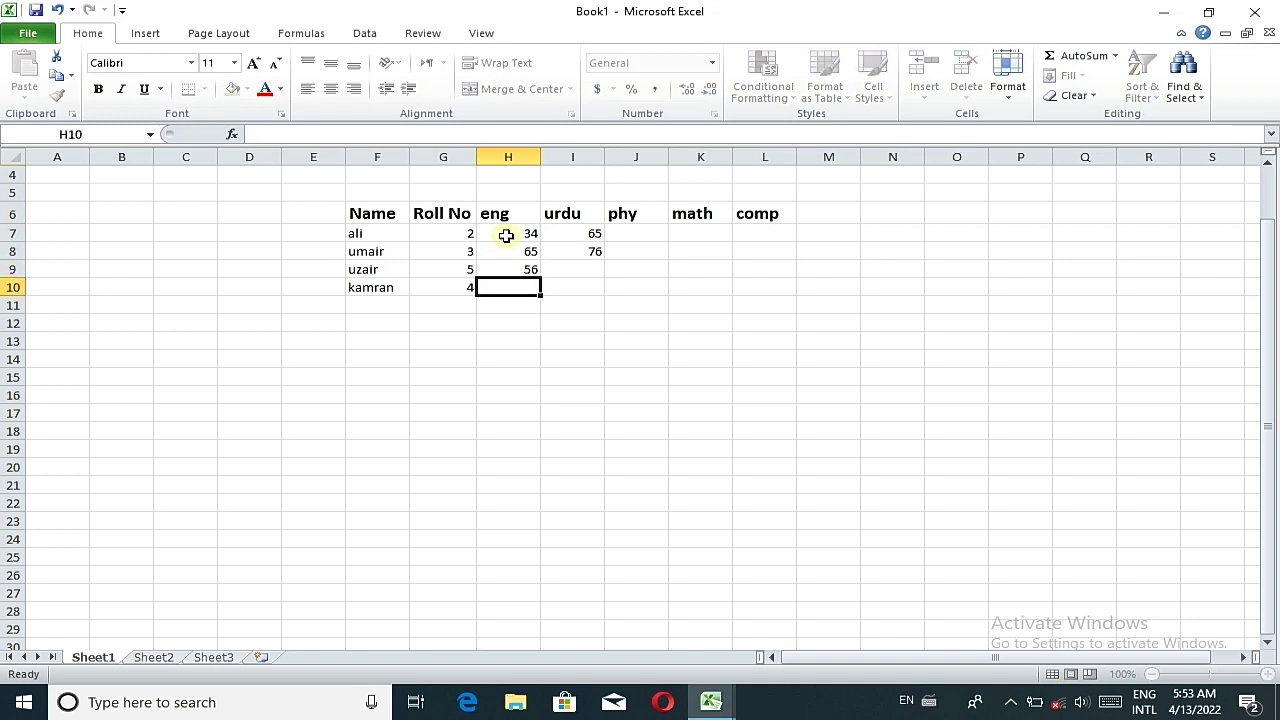
text(78)
key(Return)
- Clear the stray 98 from H11 and enter urdu marks 21 in I10 and 34 in I9
text(98)
key(Return)
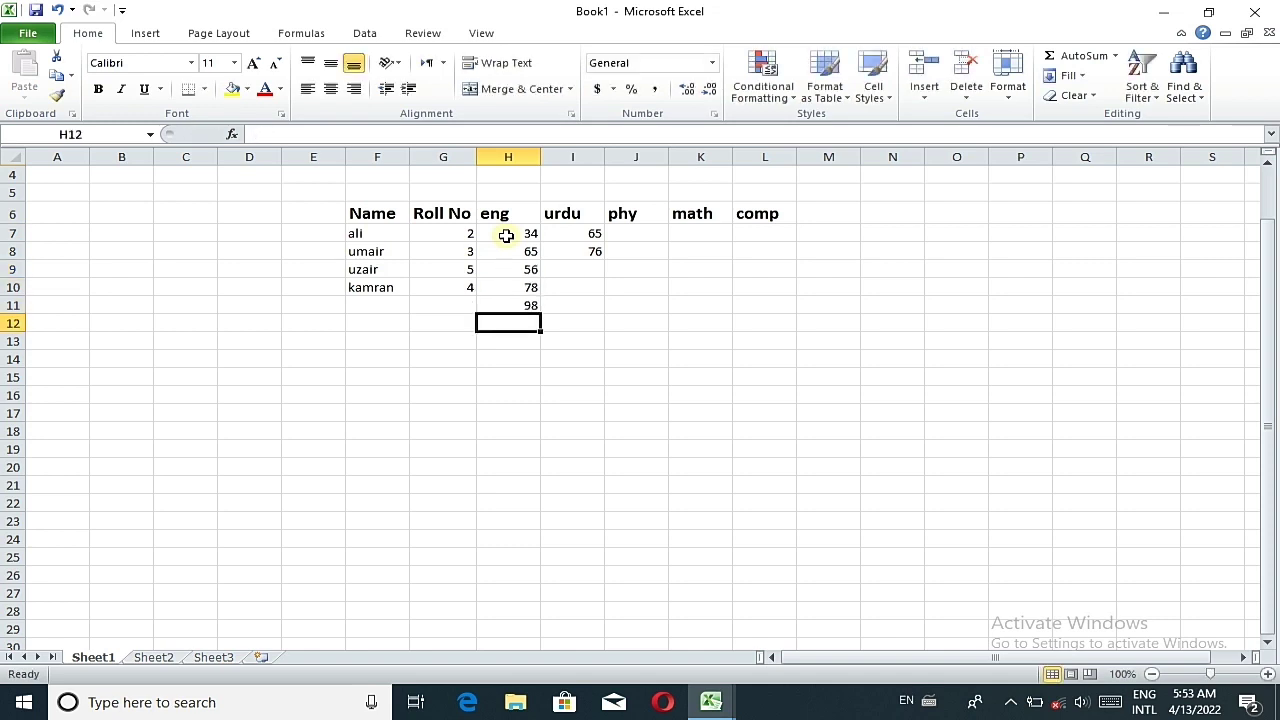
key(Up)
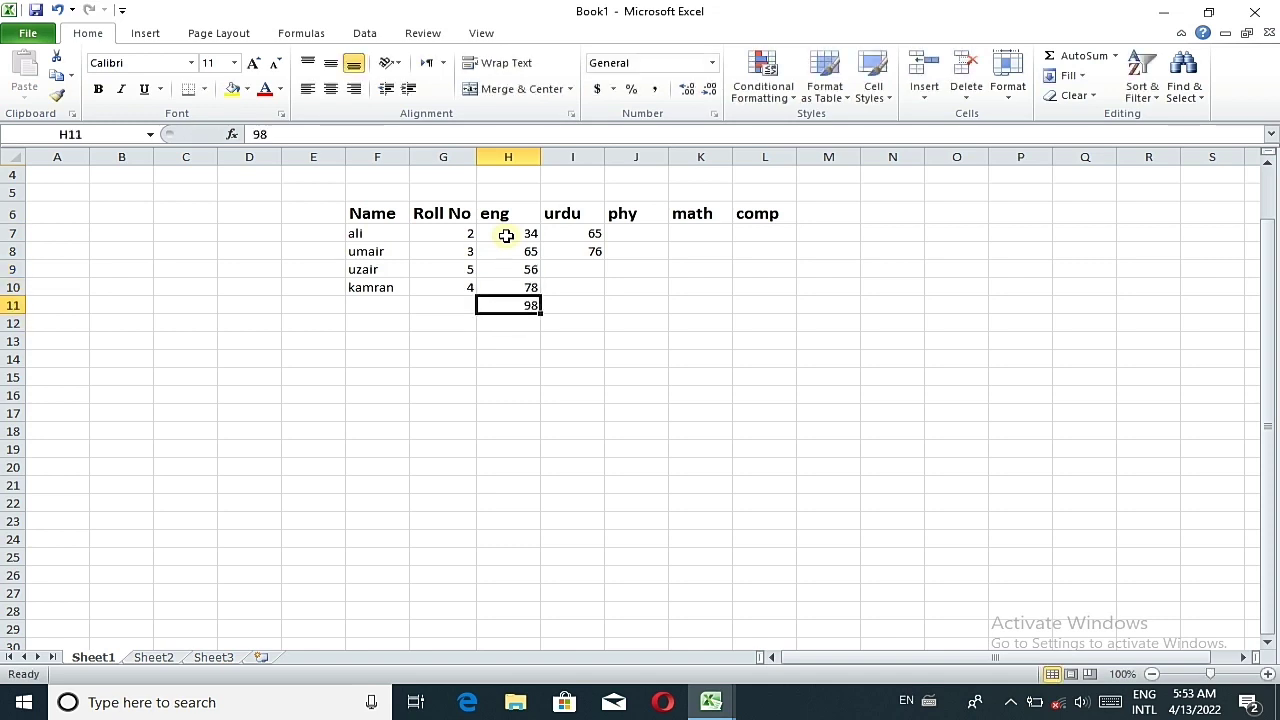
key(BackSpace)
key(Up)
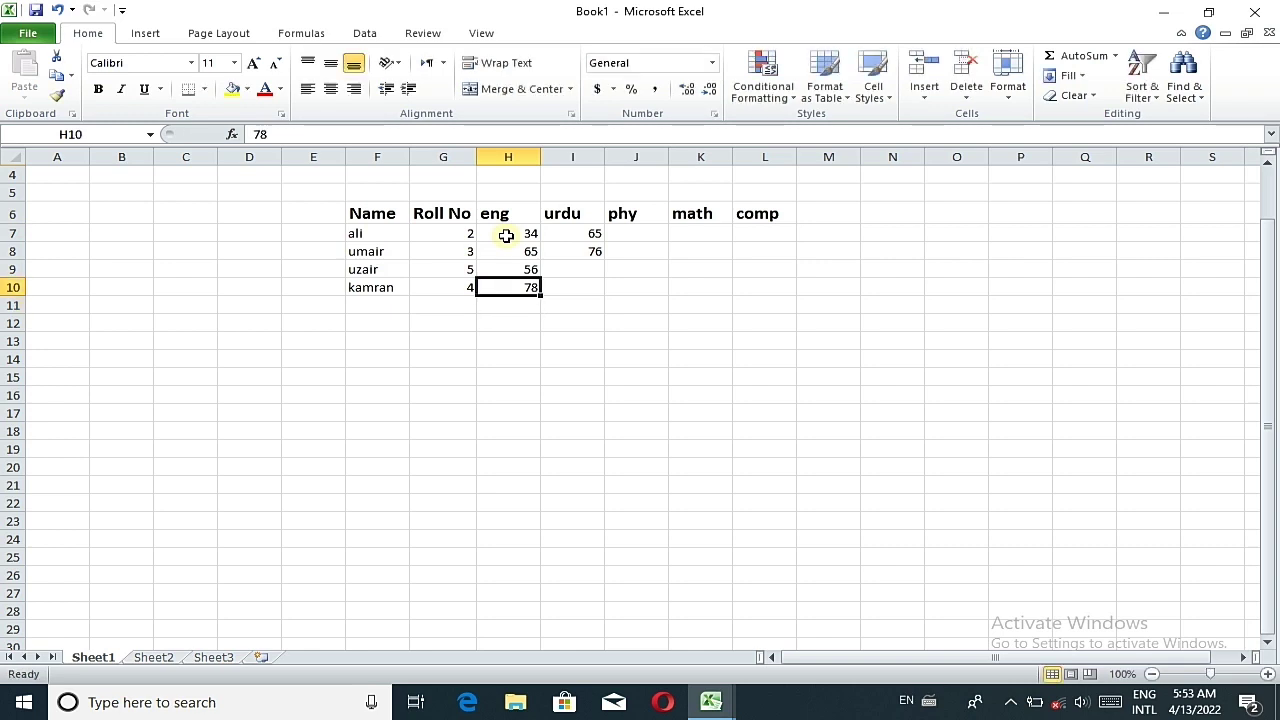
key(Right)
text(21)
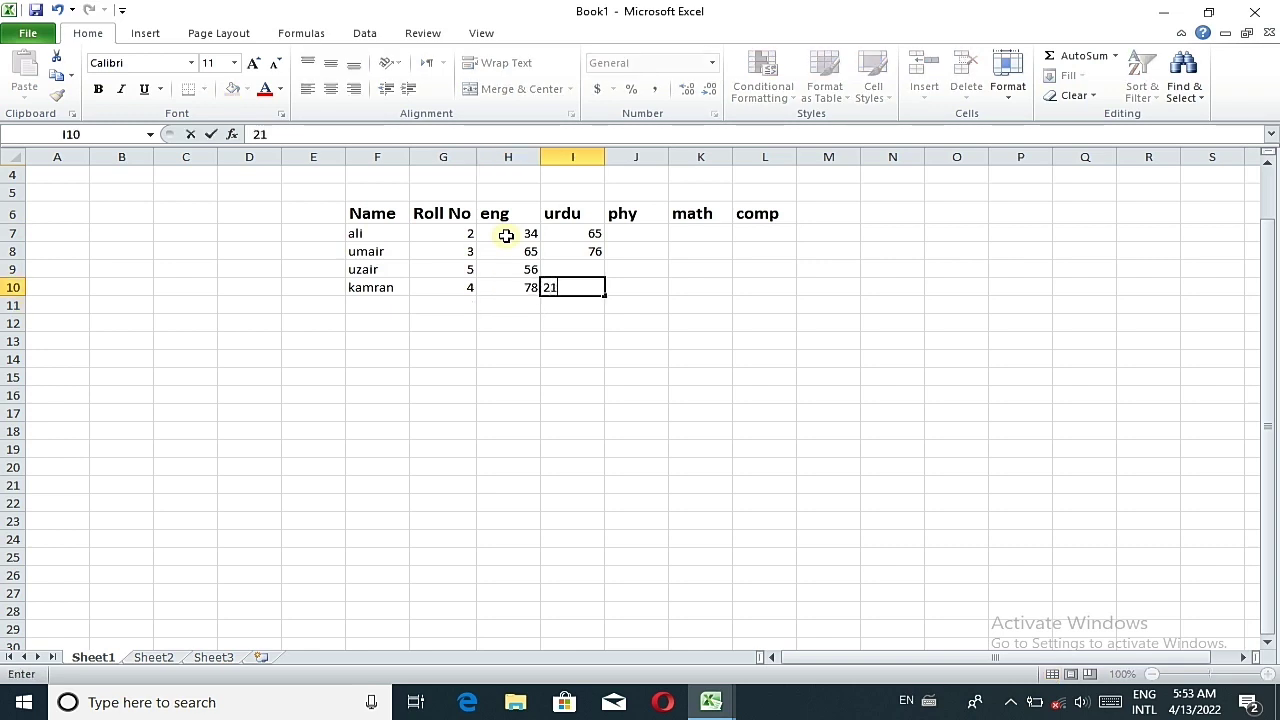
key(Return)
key(Up)
key(Up)
text(3)
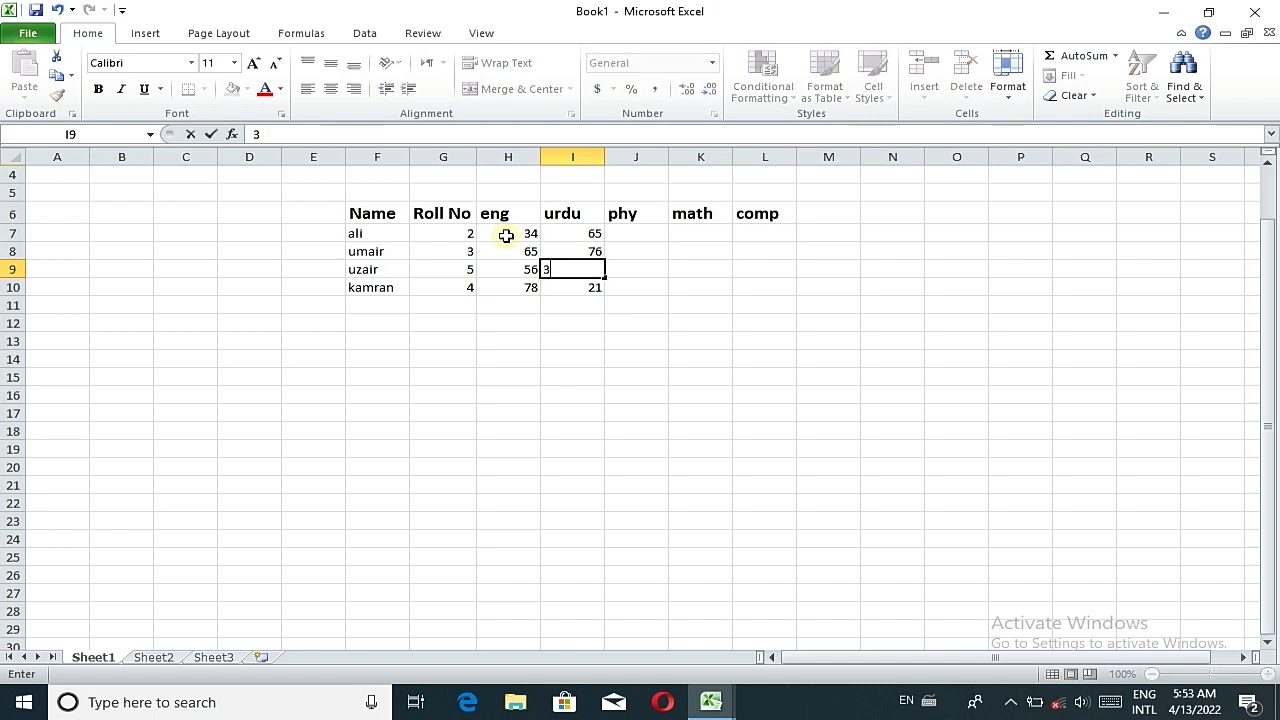
text(4)
key(Right)
- Enter phy marks 56, 65 and 32 in J9, J8 and J7
text(5)
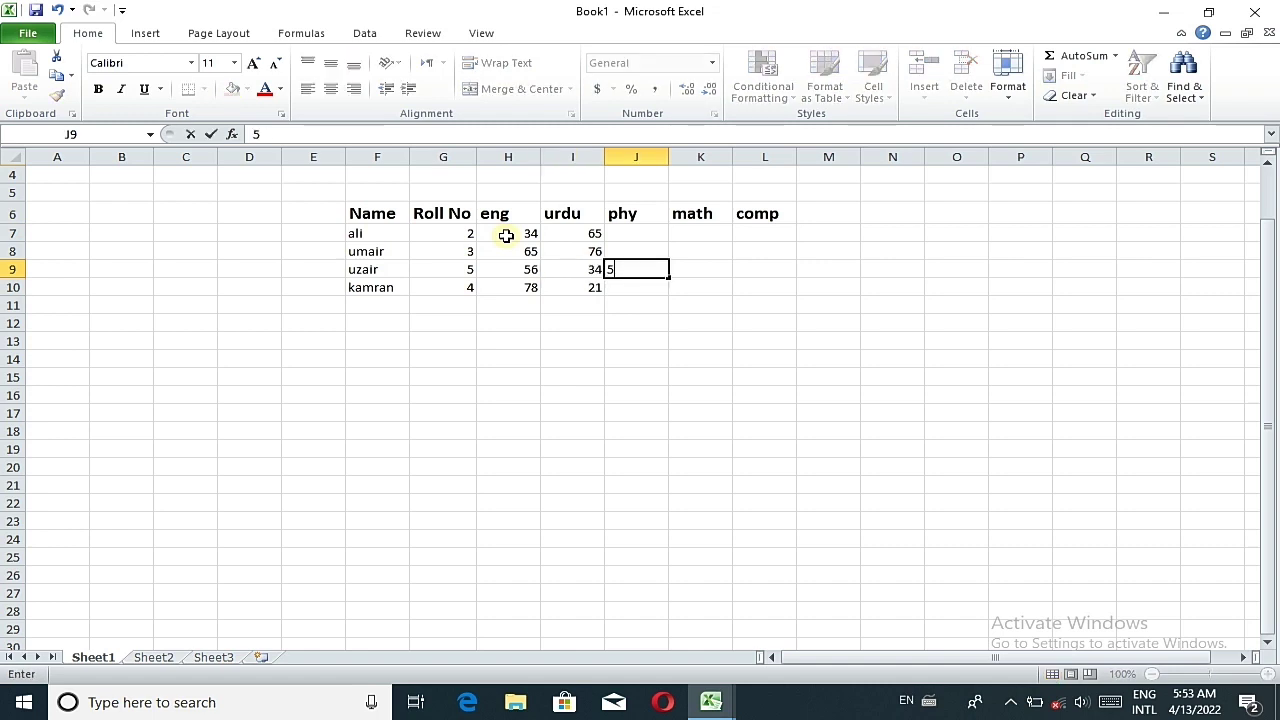
text(6)
key(Up)
text(656)
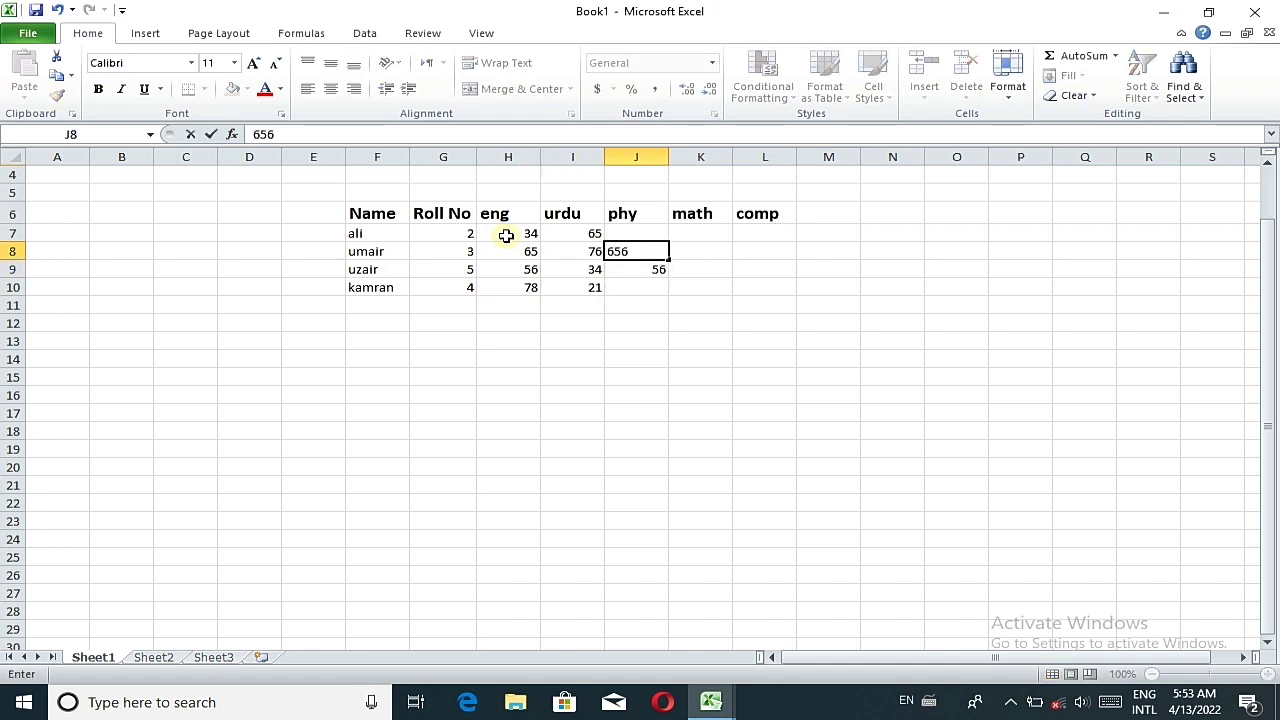
key(BackSpace)
key(Up)
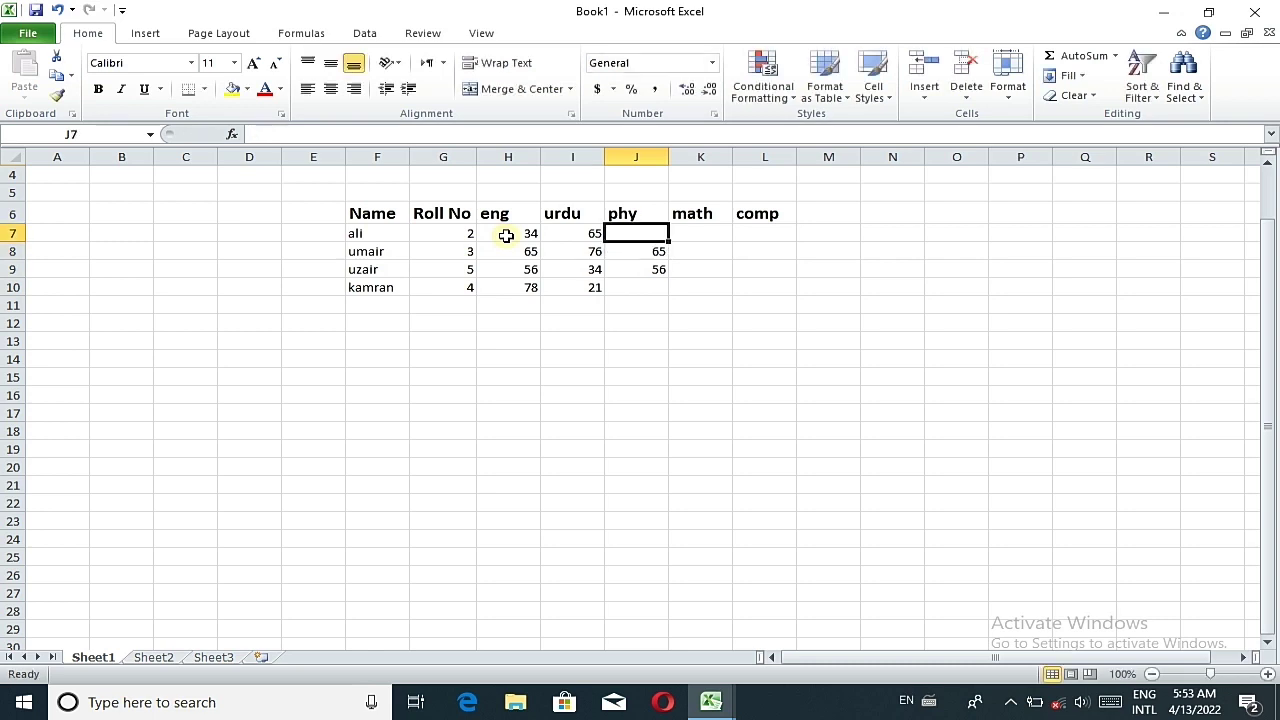
text(32)
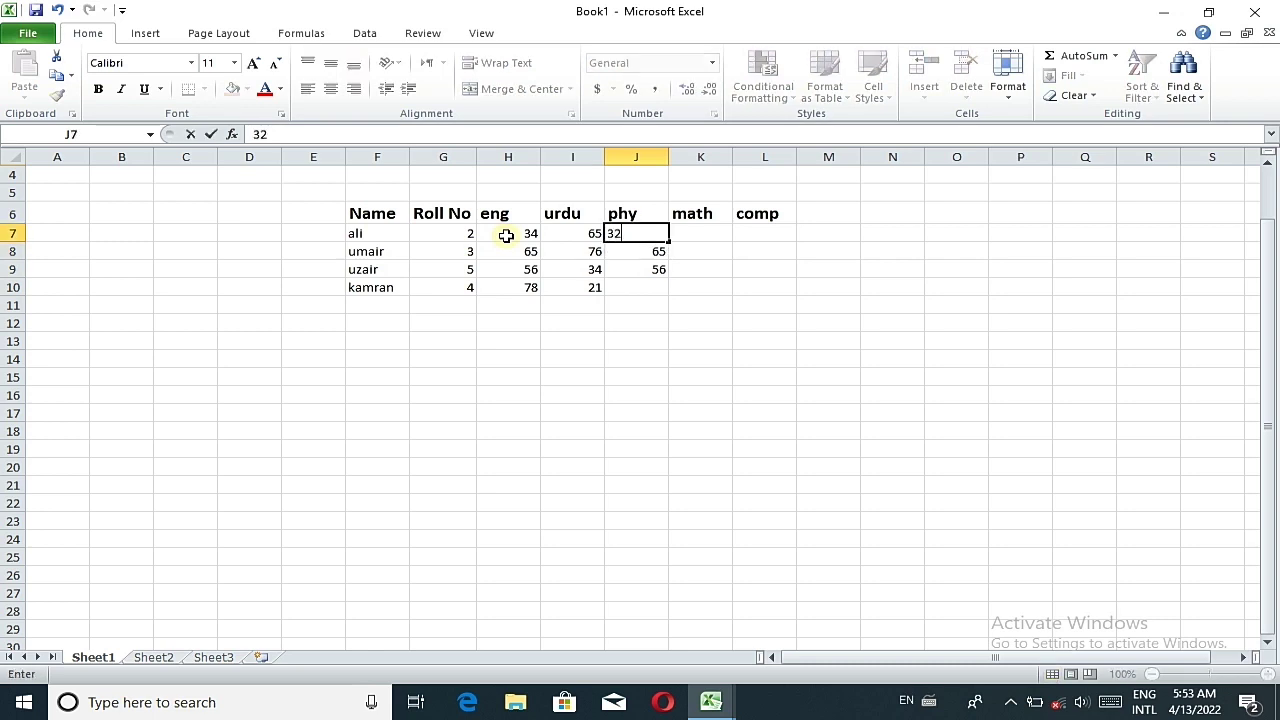
key(Right)
key(Right)
key(Right)
- Enter comp marks 34 and 45 and math marks 54 and 67 for the first two students
key(Left)
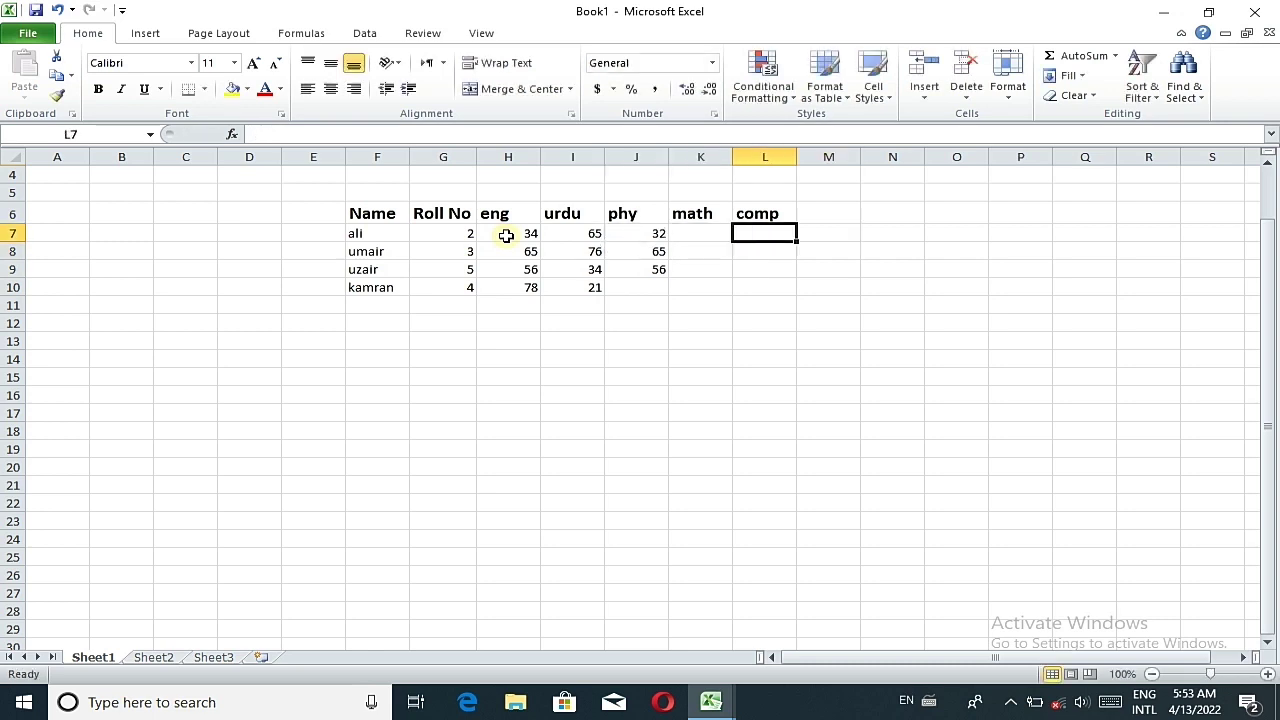
text(34)
key(Left)
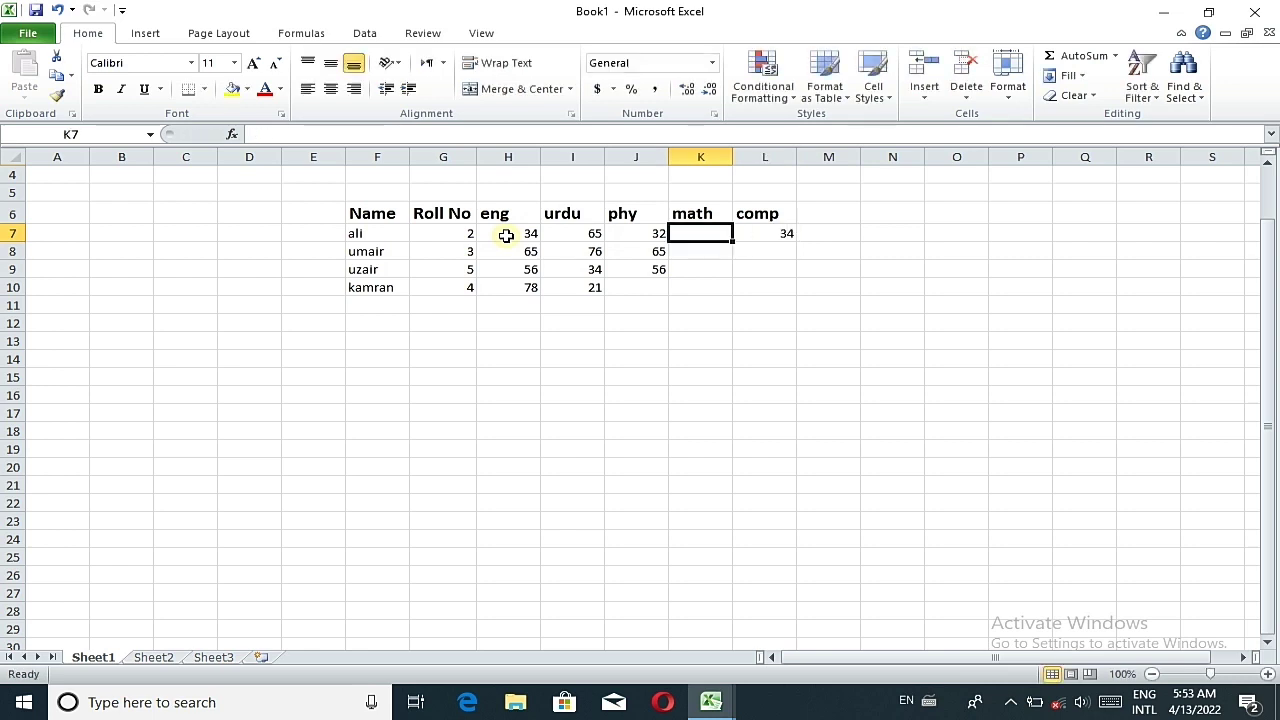
text(54)
key(Right)
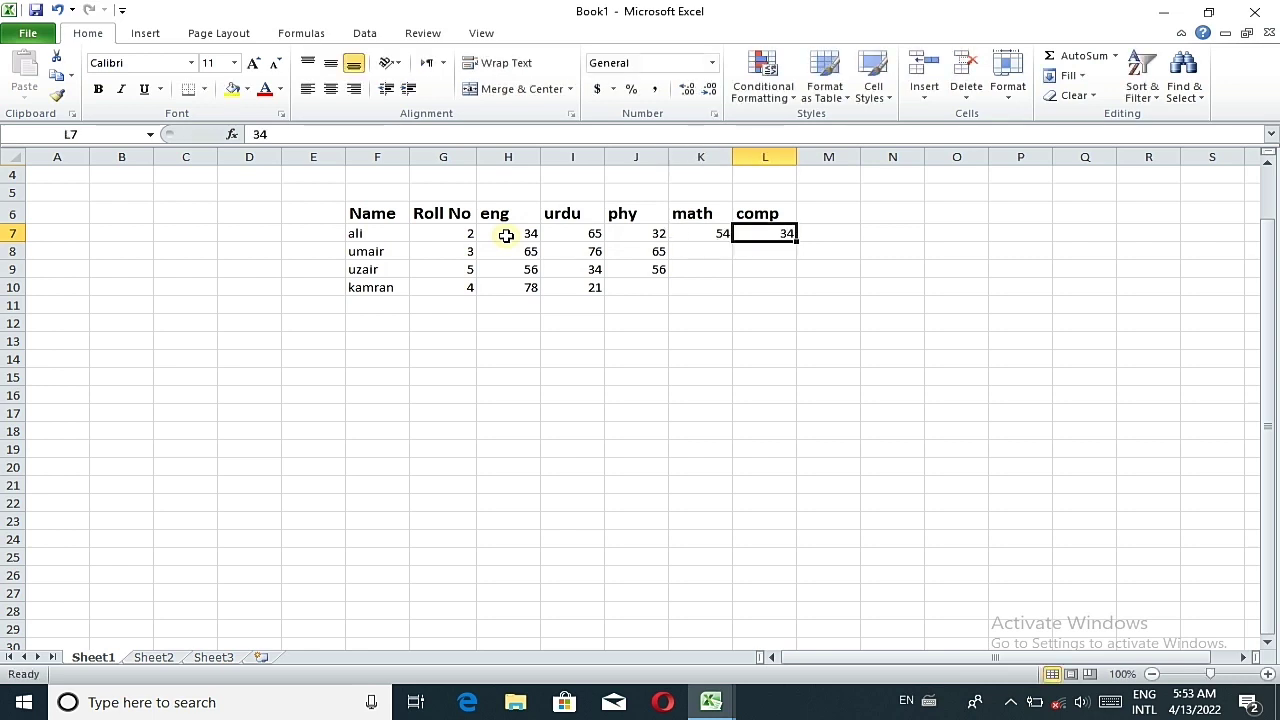
key(Left)
key(Right)
key(Down)
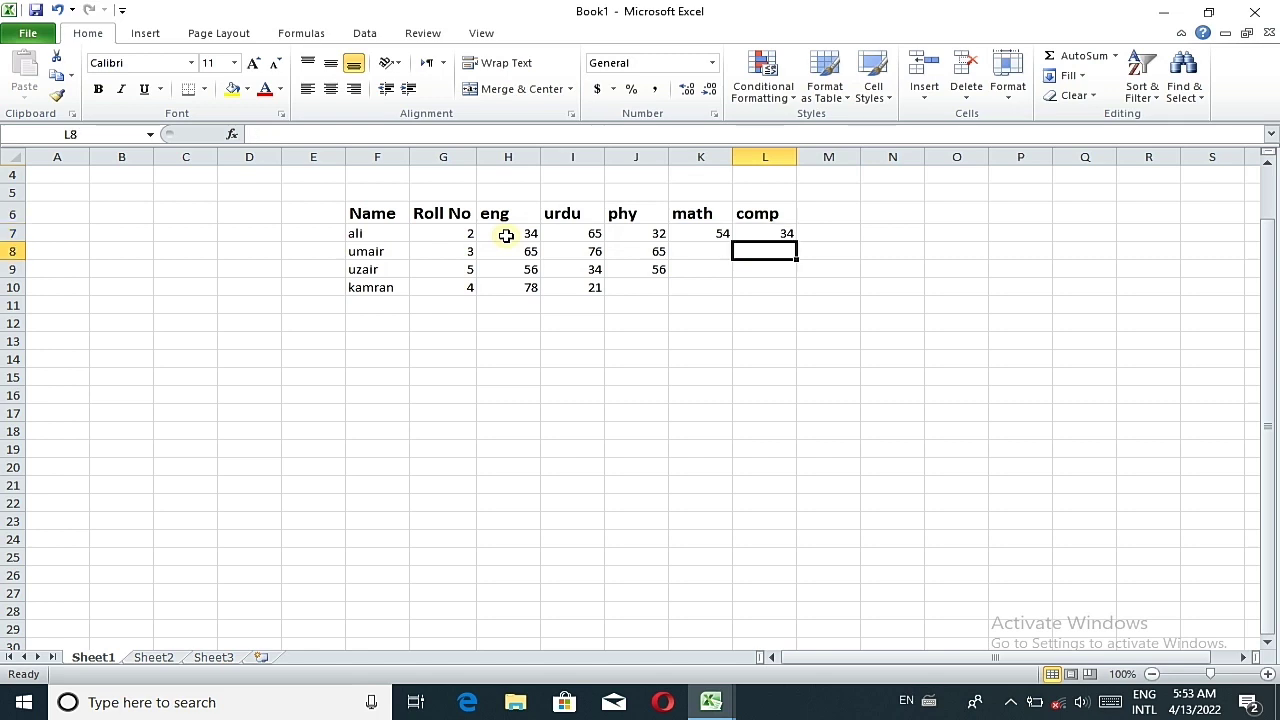
text(45)
key(Left)
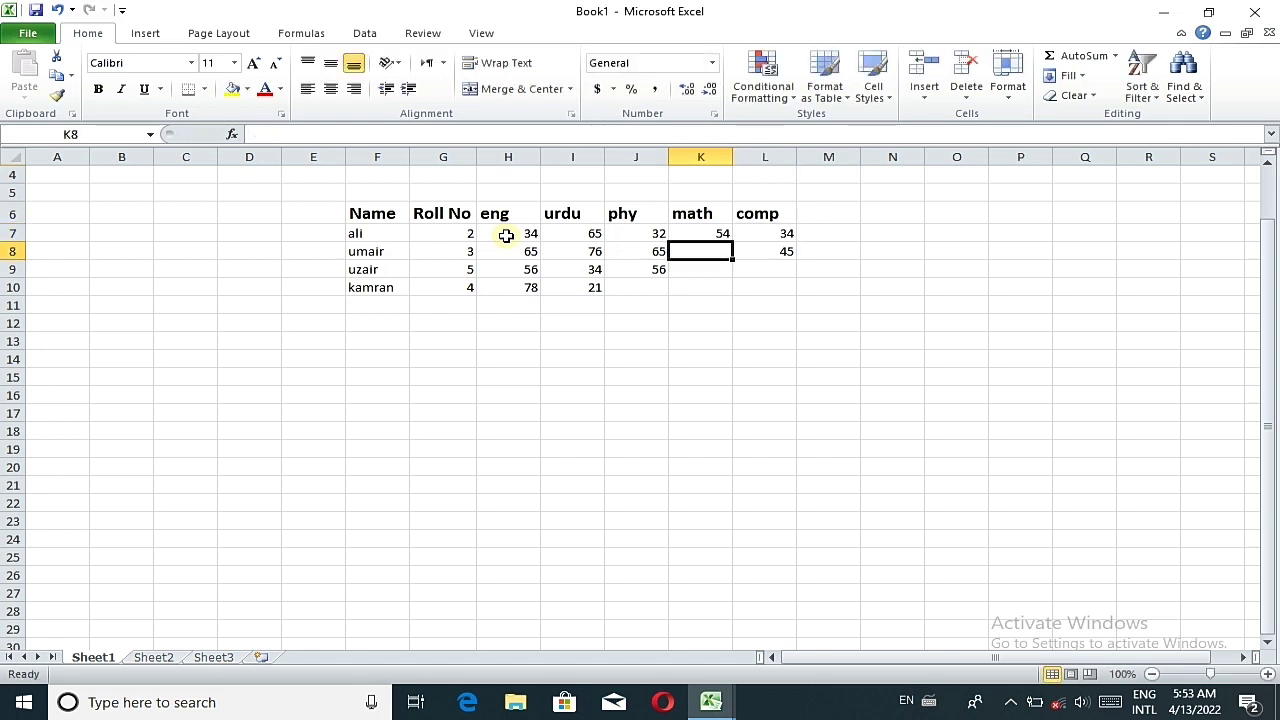
text(67)
key(Return)
- Enter math 87 and 78, comp 98 and 65, and phy 89 for the last two students
text(87)
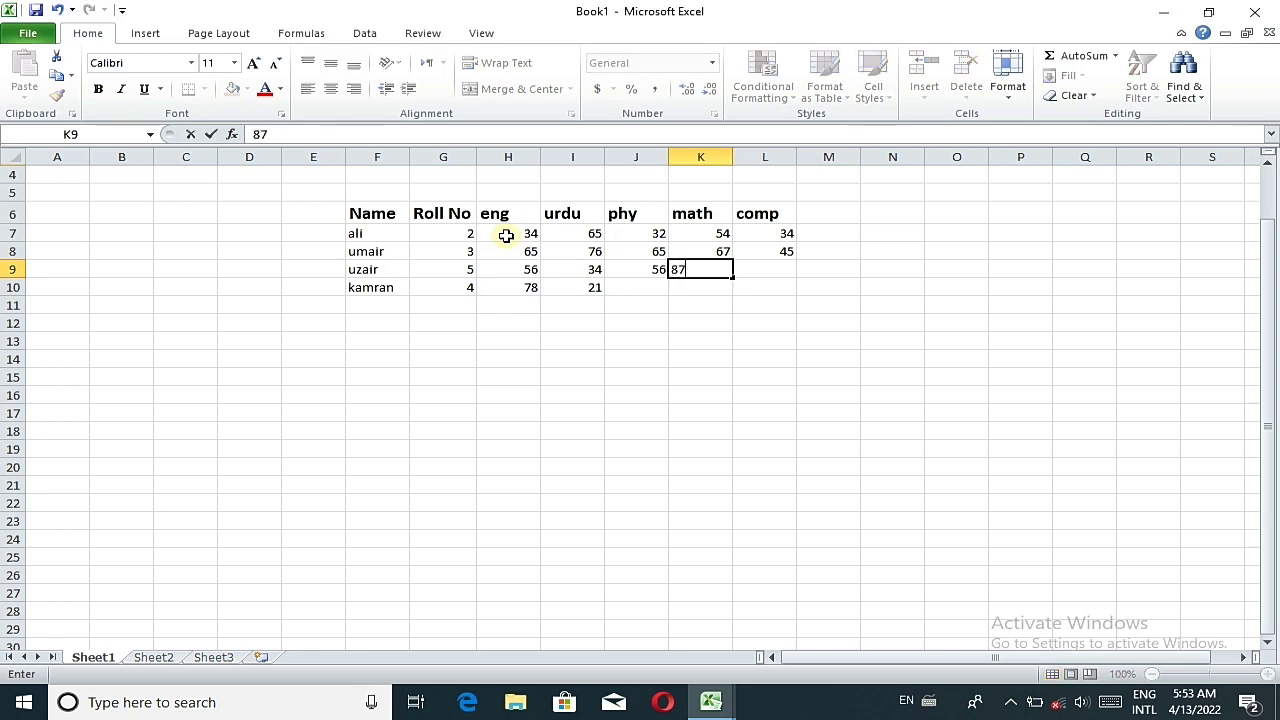
key(Right)
text(98)
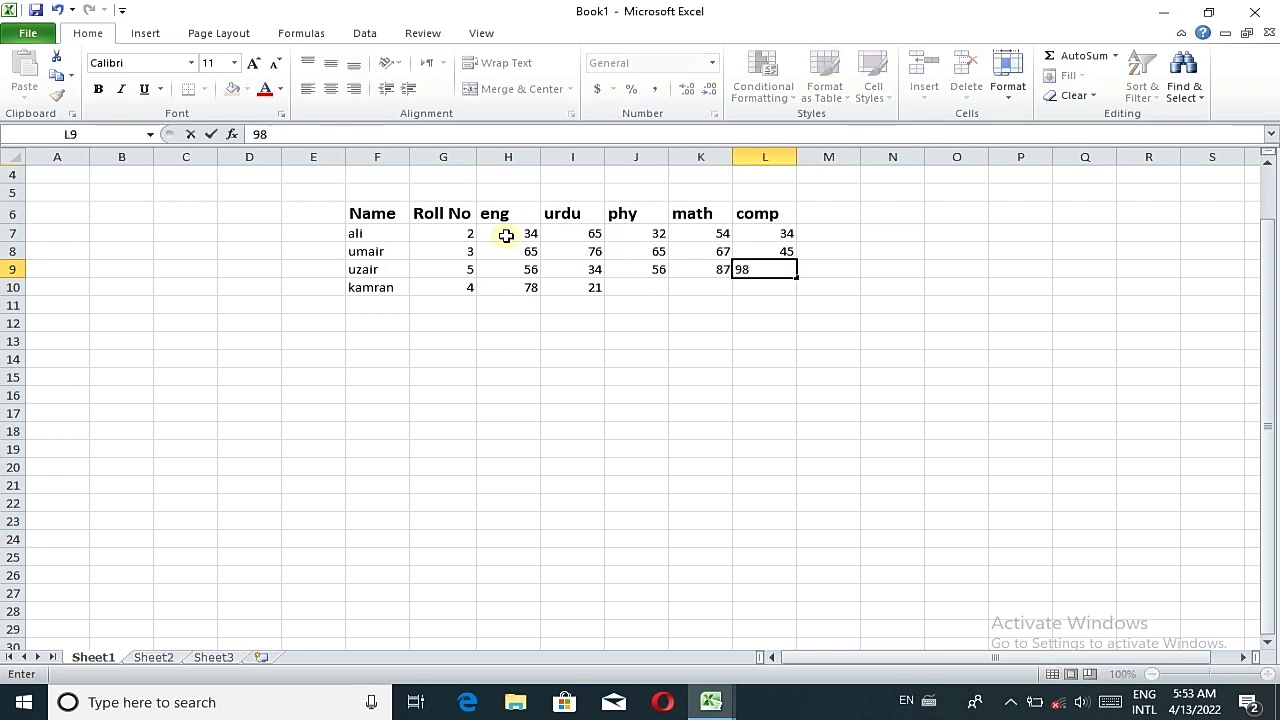
key(Return)
text(65)
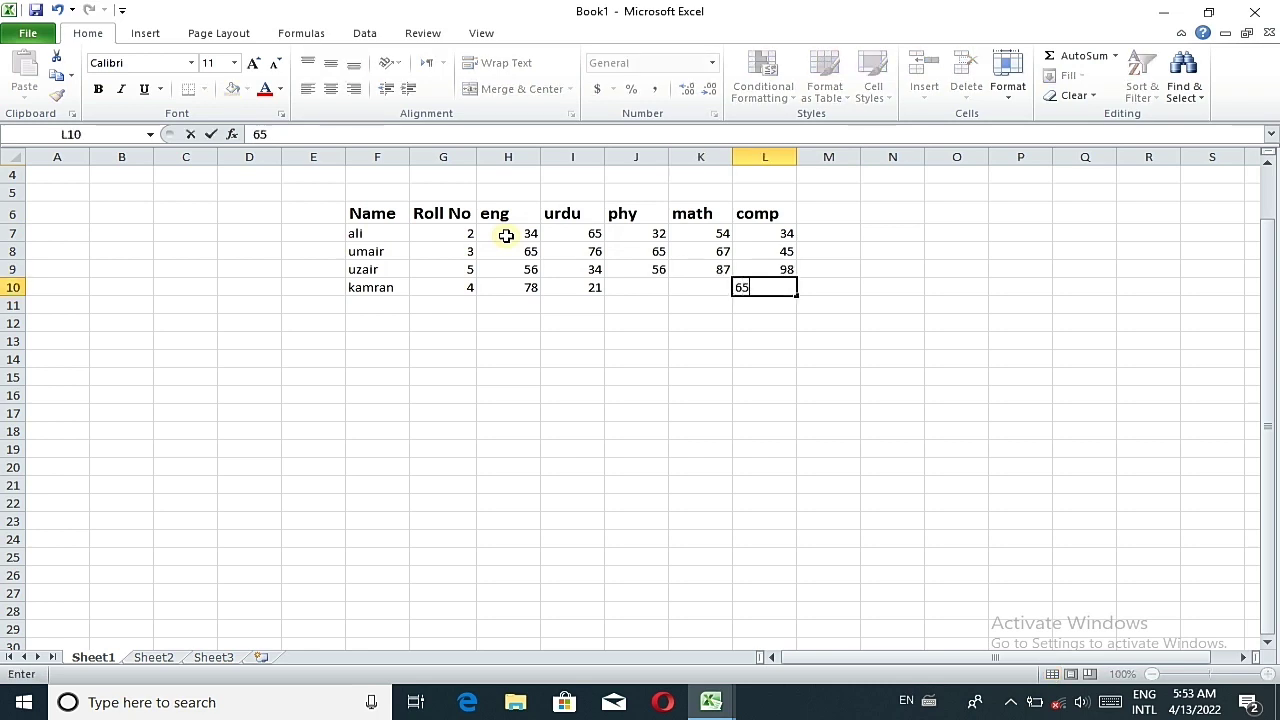
key(Left)
text(78)
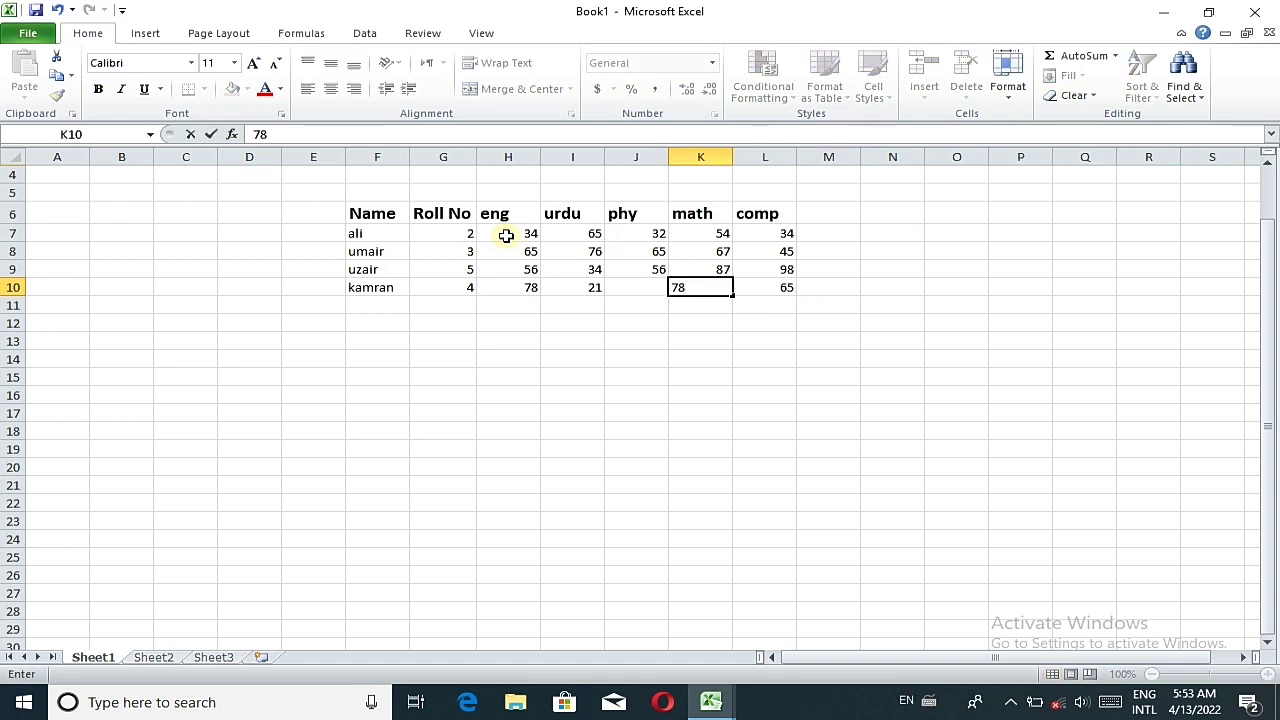
key(Left)
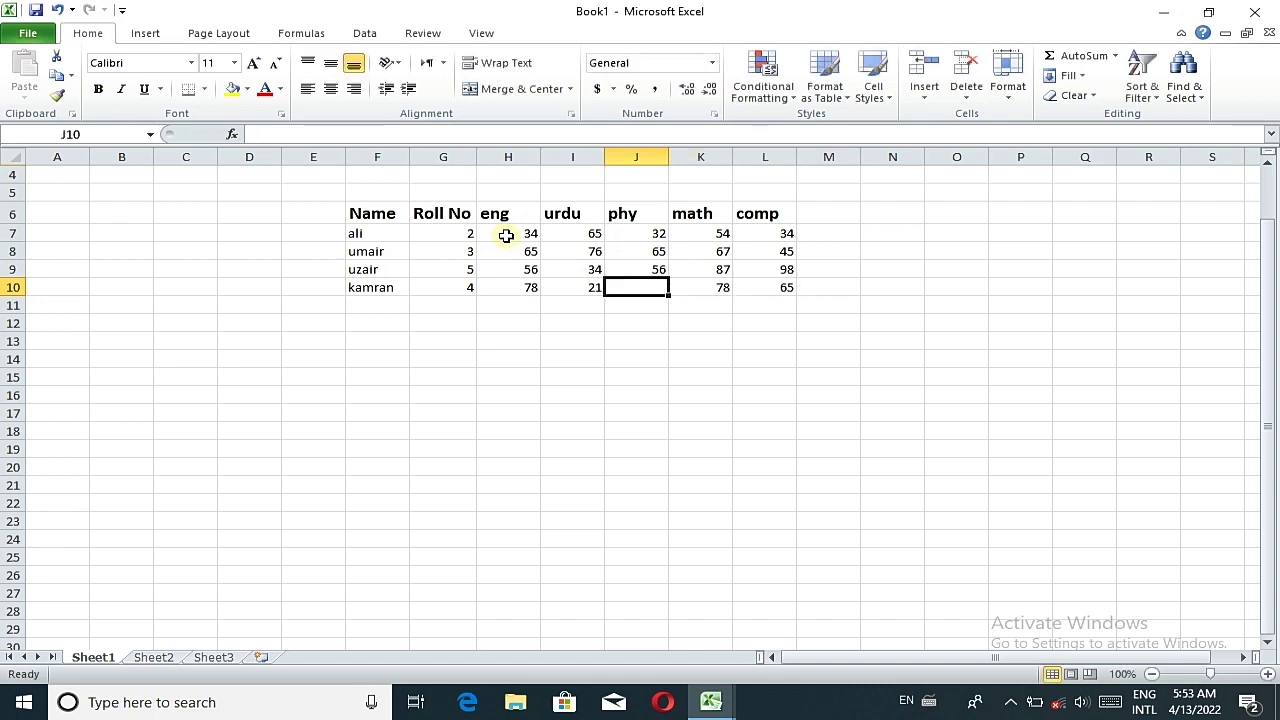
text(89)
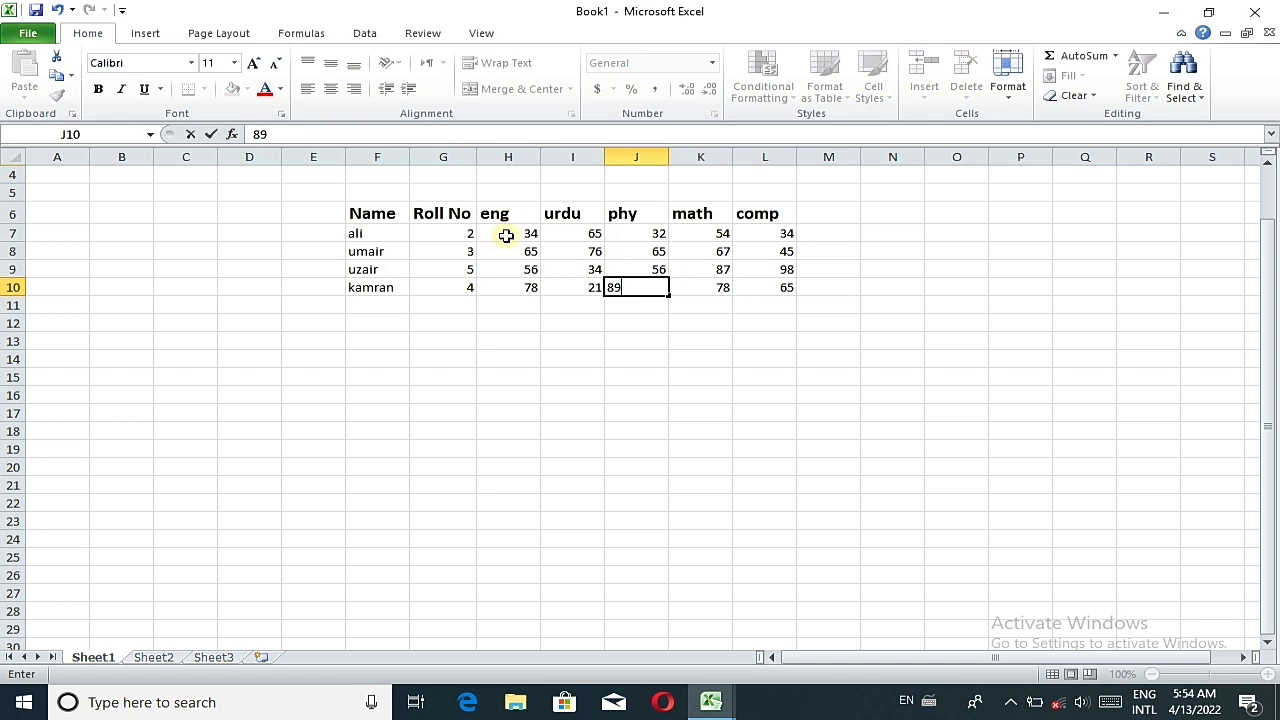
- Centre the roll numbers in G7:G10
click(551, 323)
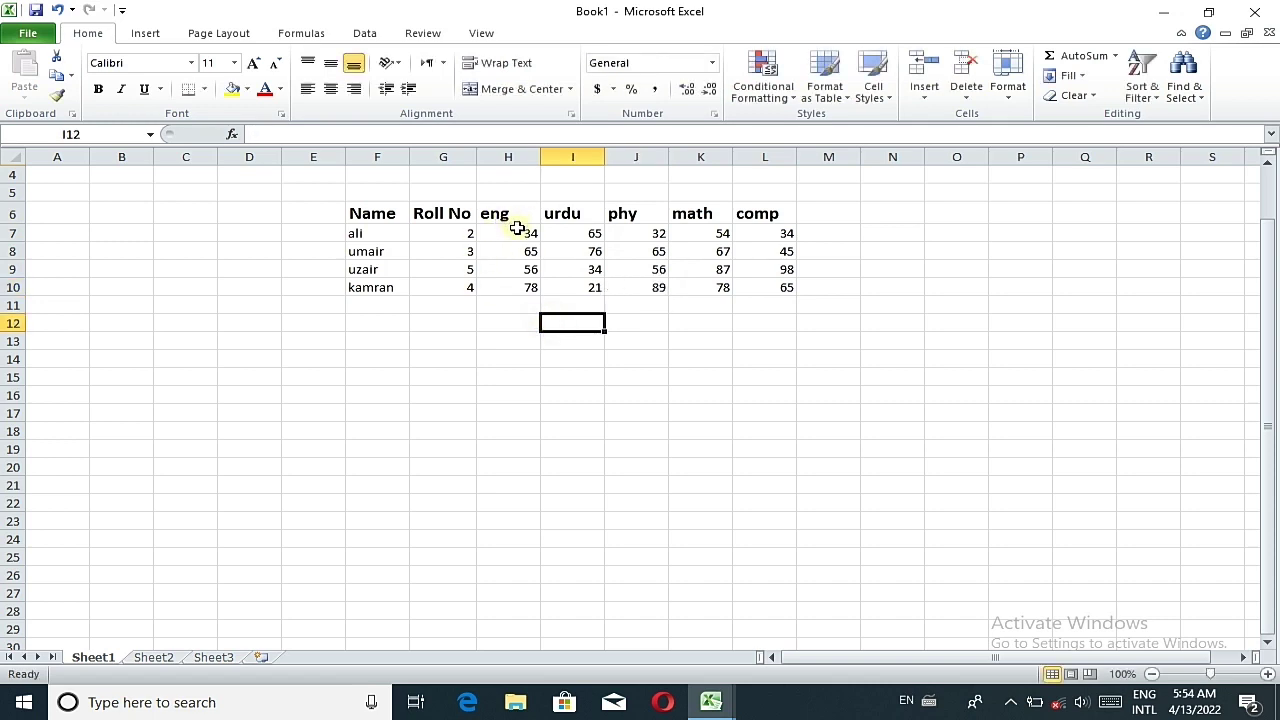
drag(471, 236, 465, 284)
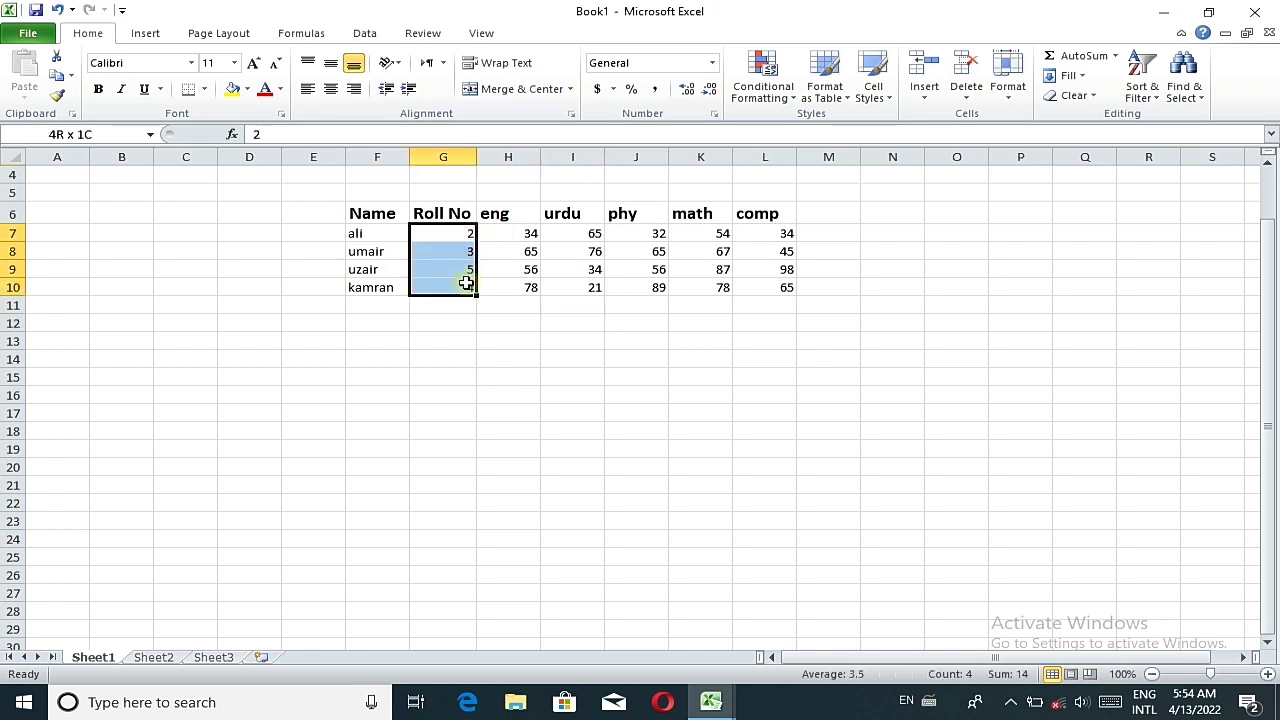
click(331, 90)
click(592, 431)
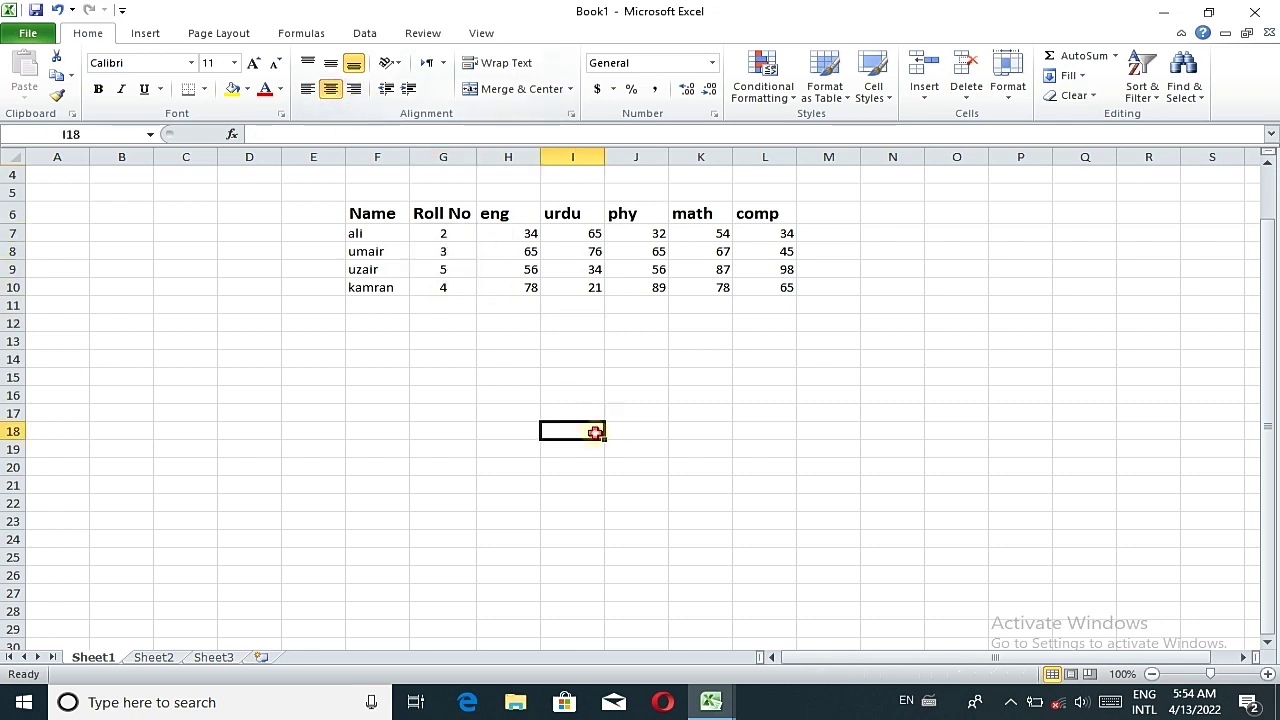
- Make the student names in F7:F10 bold
drag(357, 234, 368, 287)
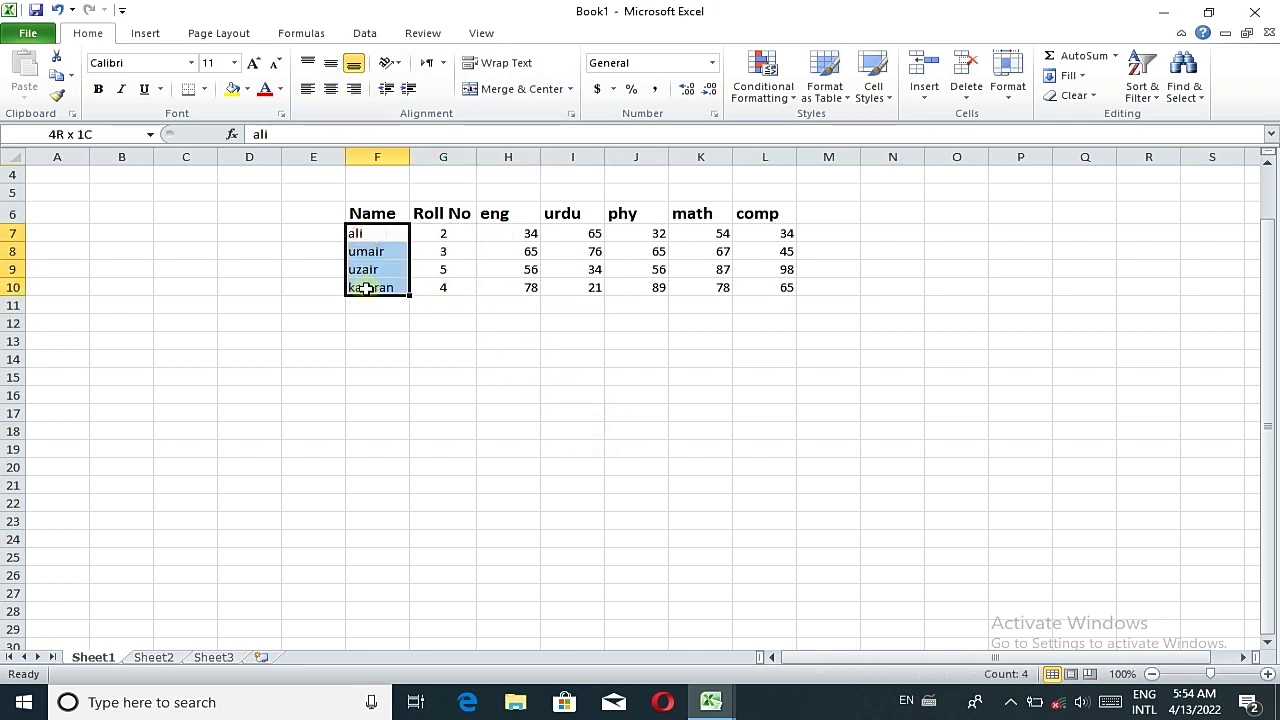
click(98, 89)
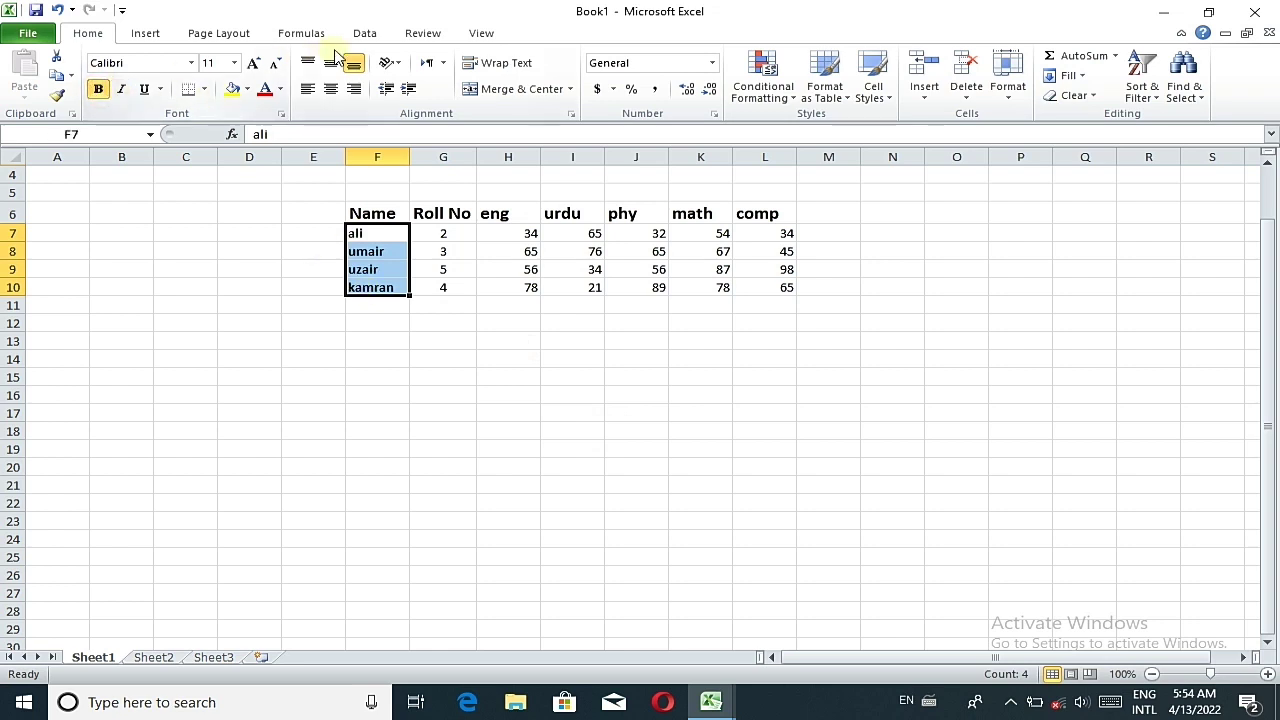
double_click(355, 233)
click(394, 340)
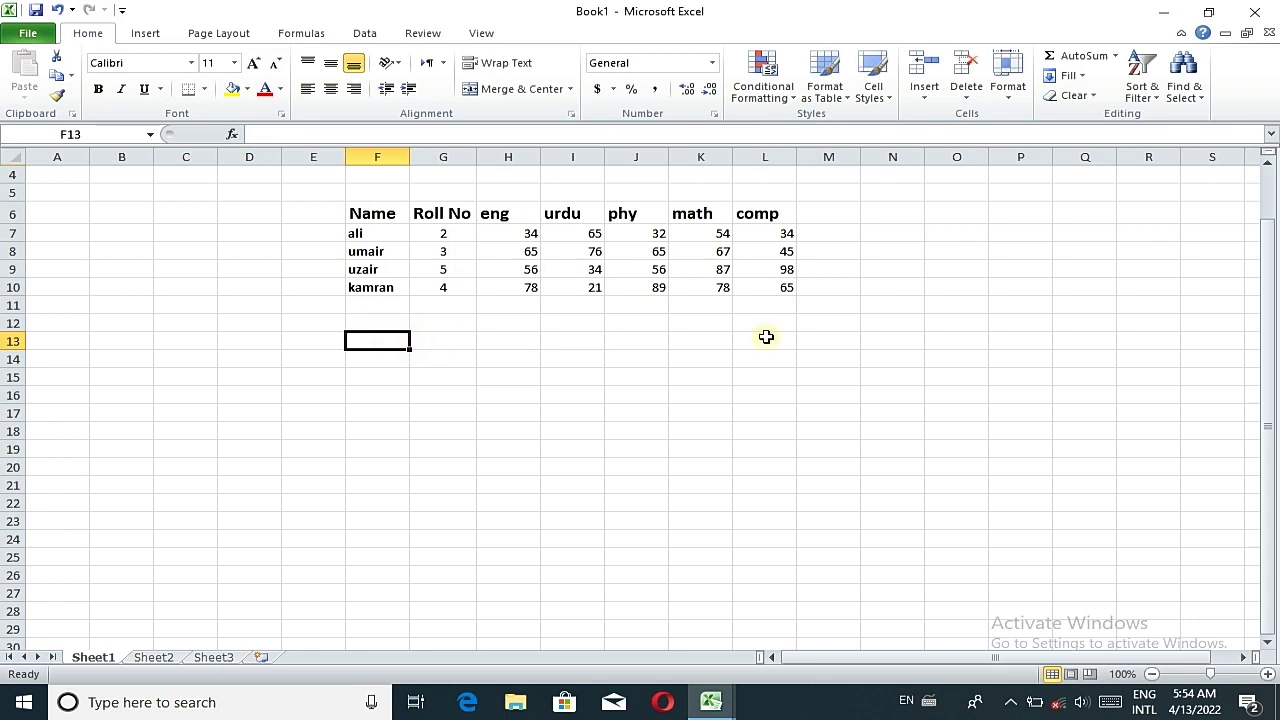
- Enter the heading 'Total marks' in M6 and begin a =SUM( formula in M7
click(815, 215)
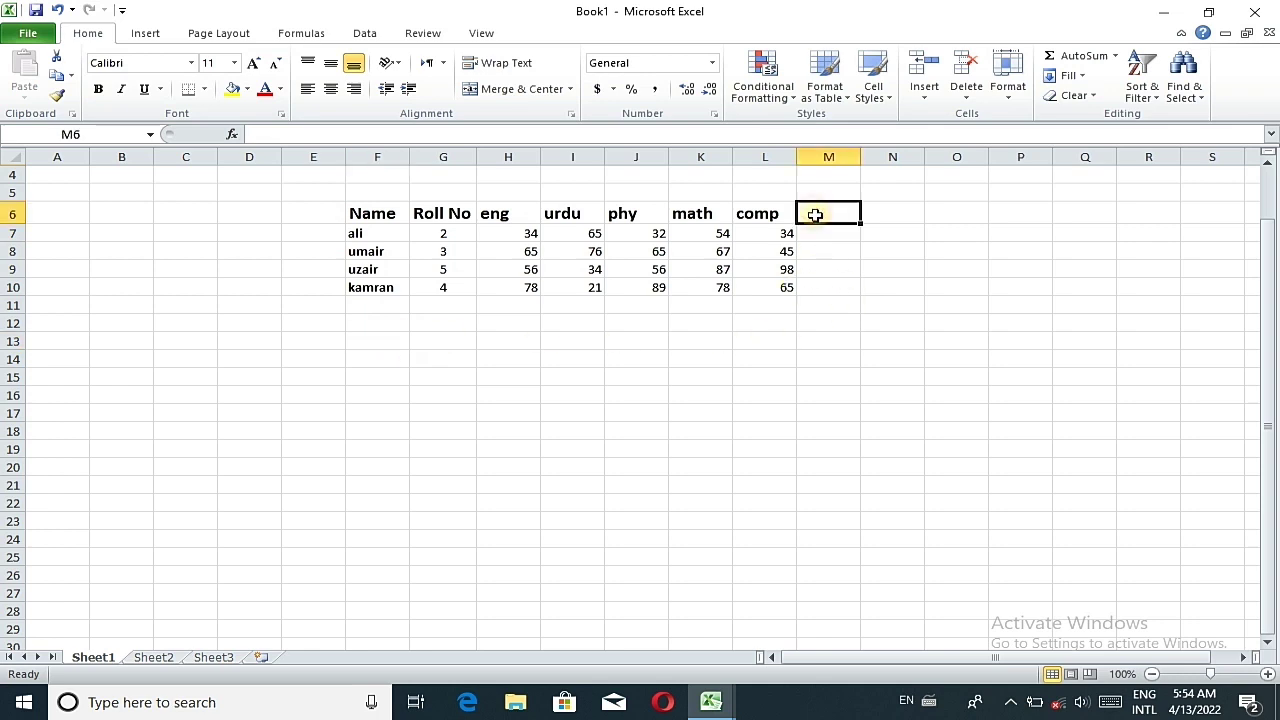
text(T)
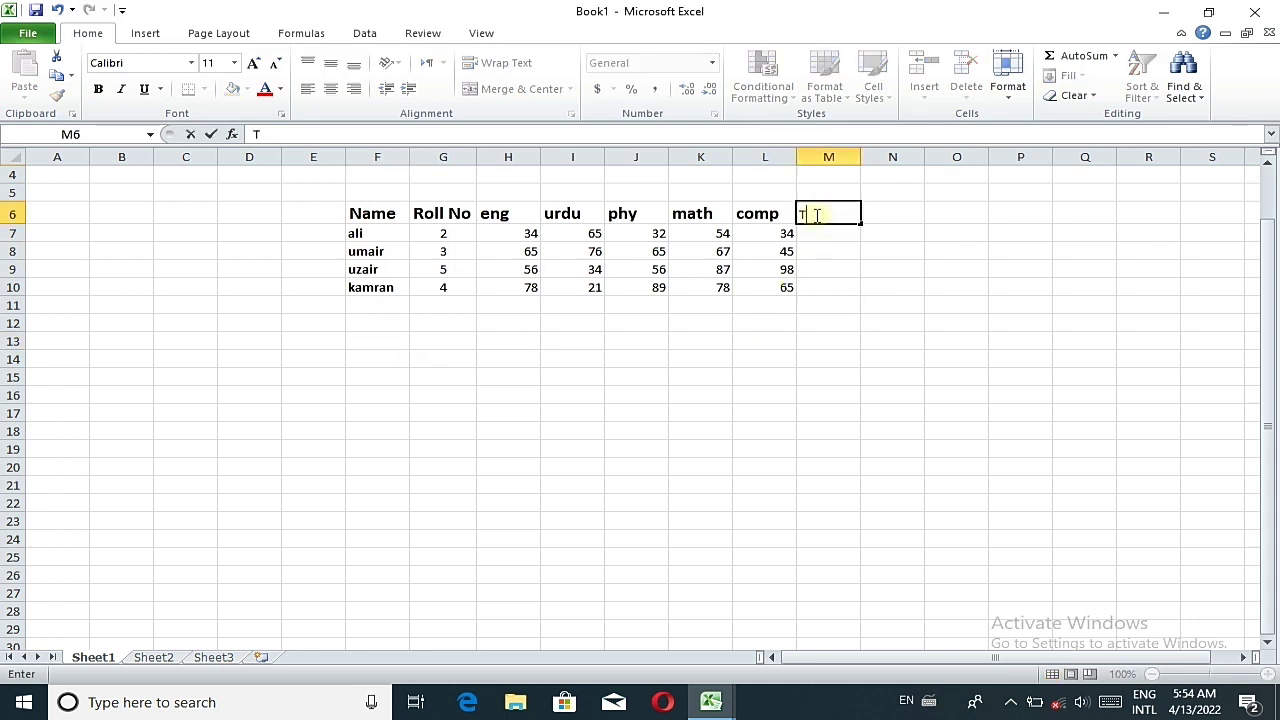
text(otal)
text( mat)
key(BackSpace)
text(rk)
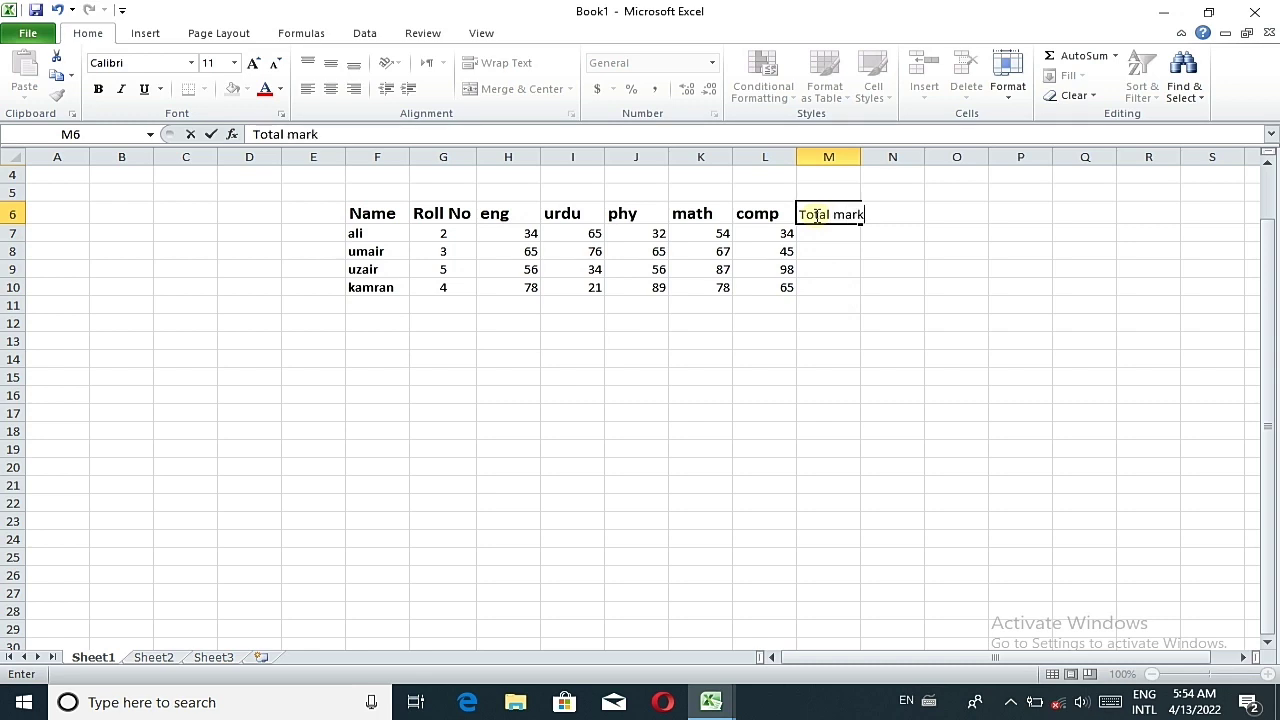
text(s)
click(820, 232)
text(=)
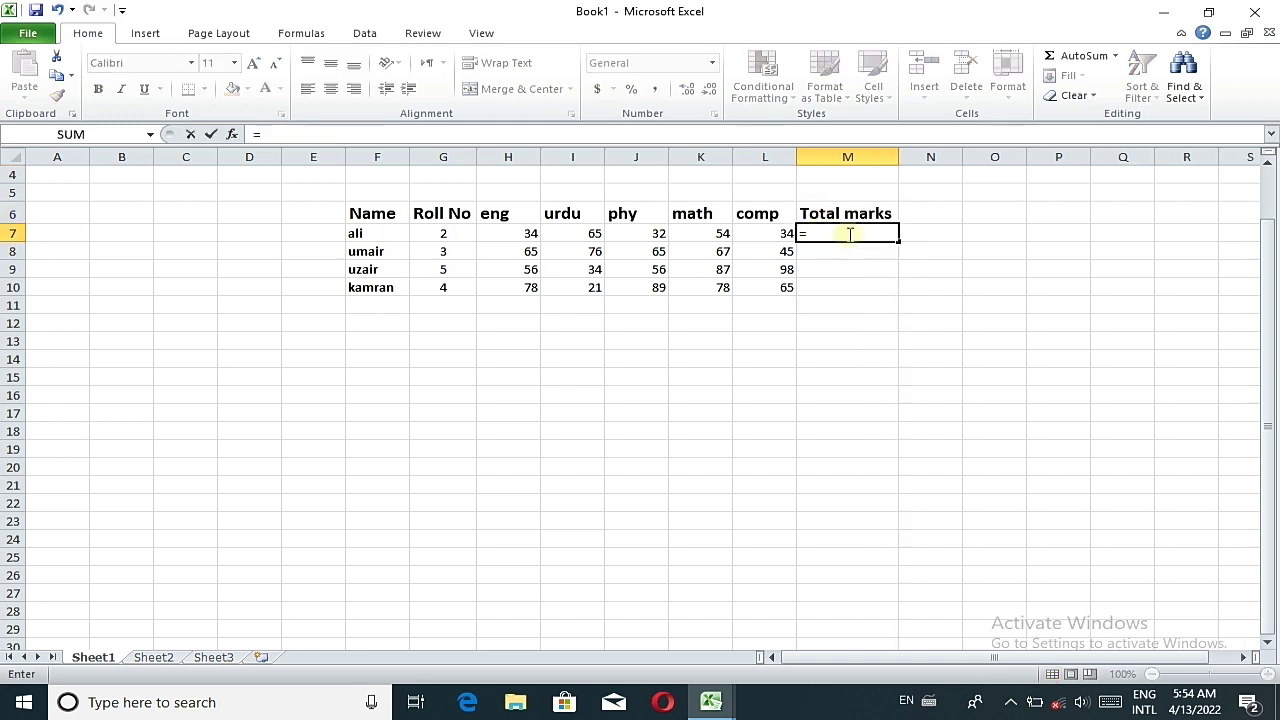
text(sum)
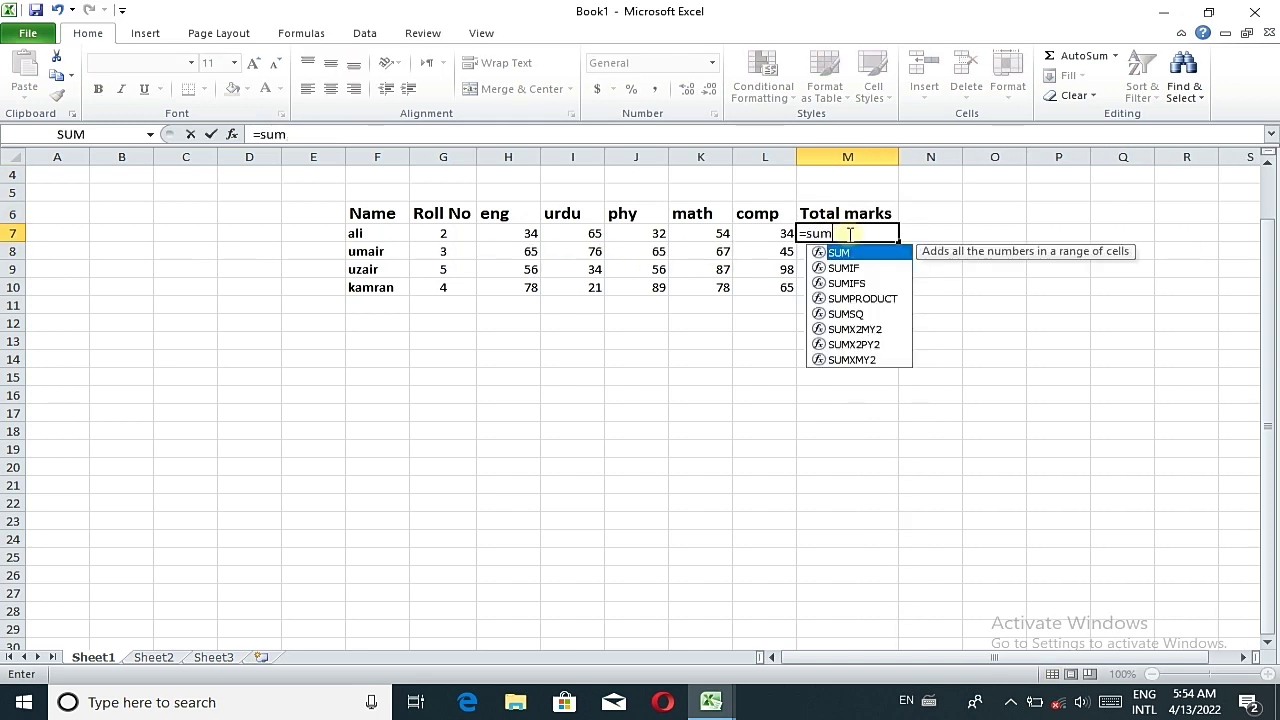
text(()
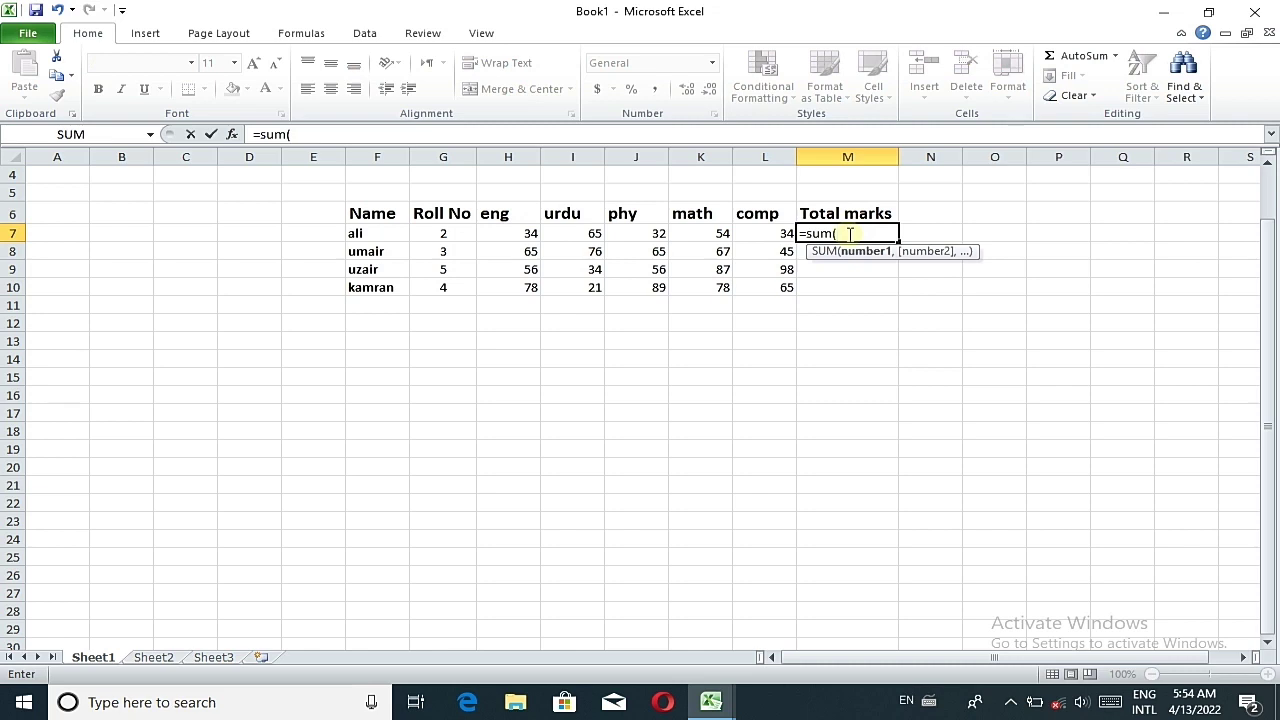
- Sum H7:L7 in M7 and fill it down to M10, giving 219, 318, 331, 331
drag(509, 239, 740, 234)
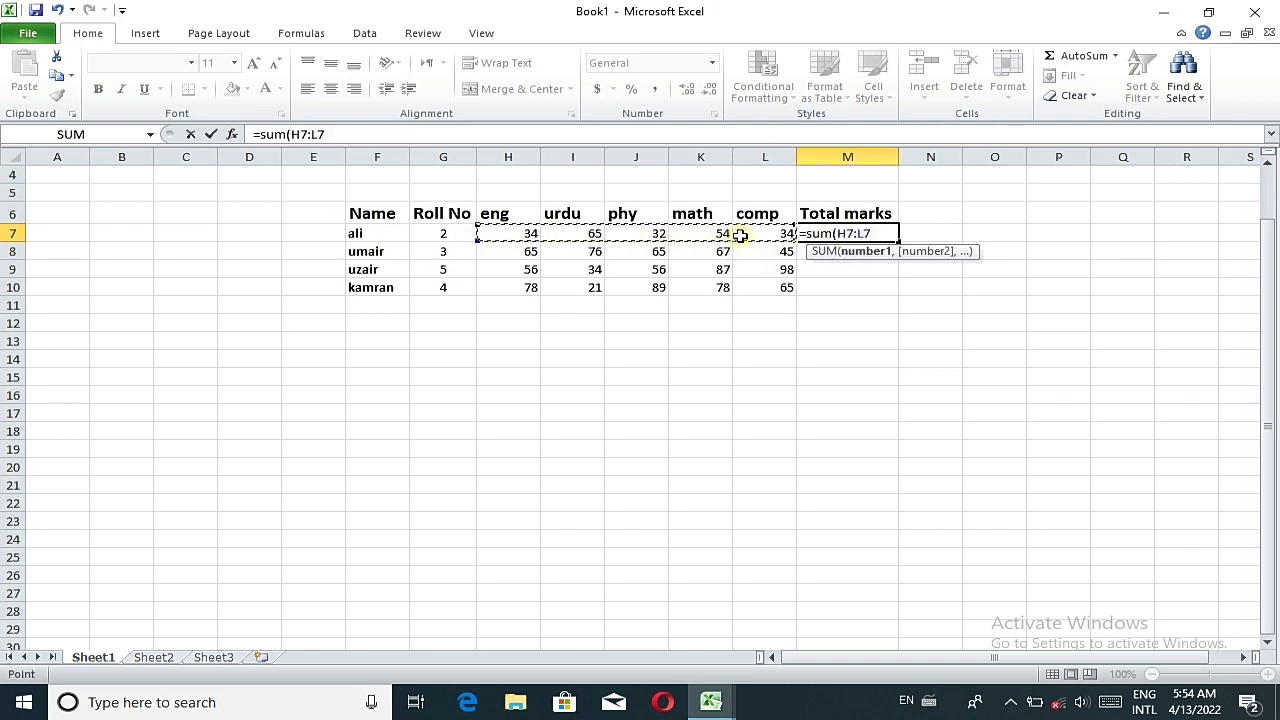
text())
key(Return)
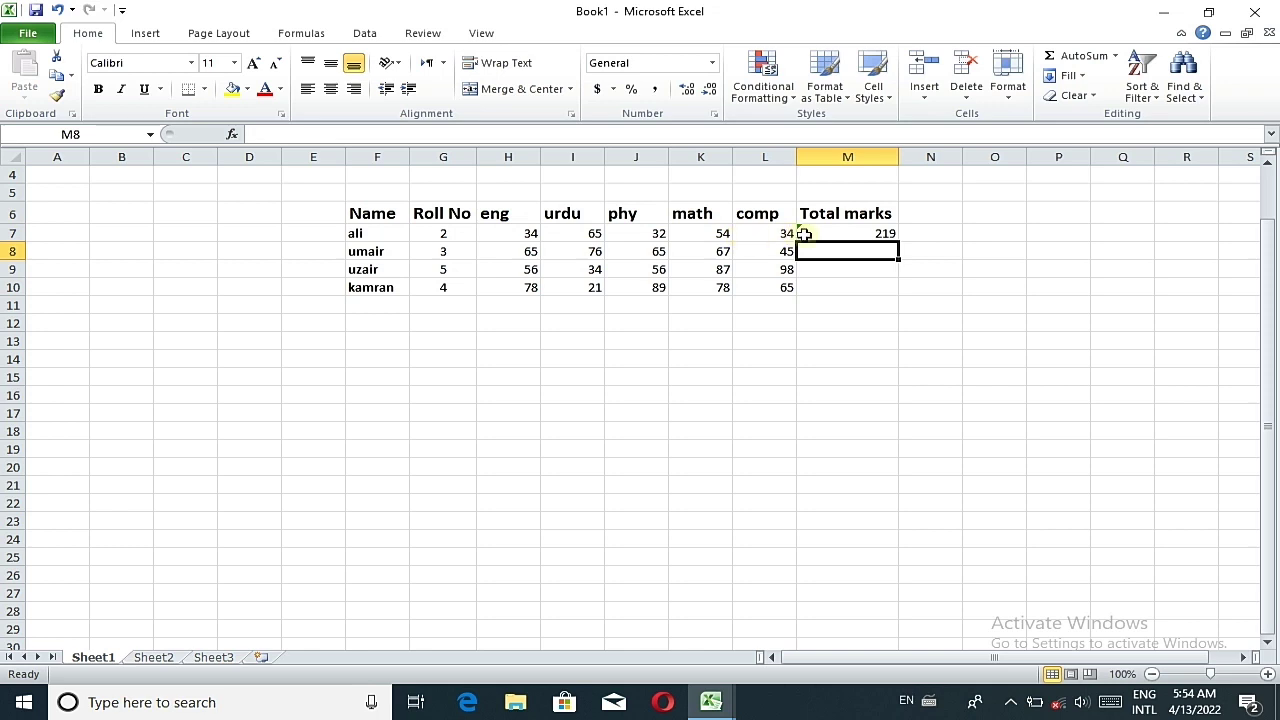
click(825, 234)
drag(899, 242, 884, 300)
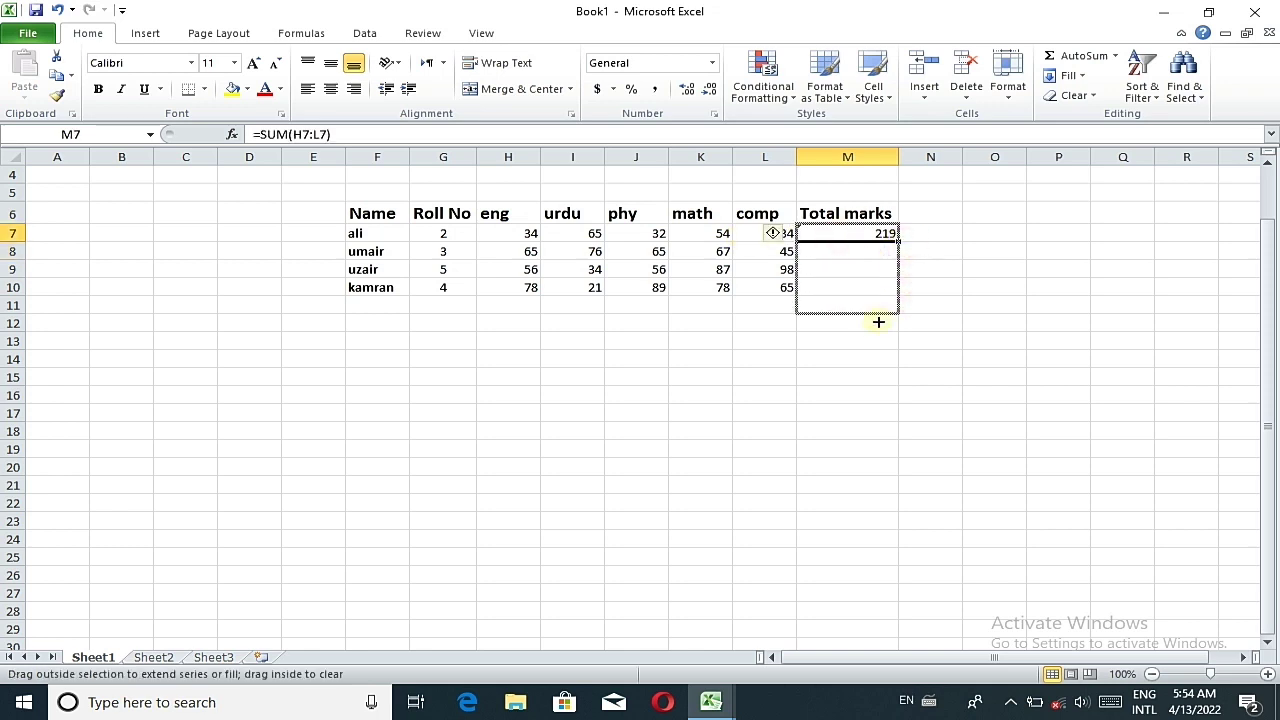
click(813, 345)
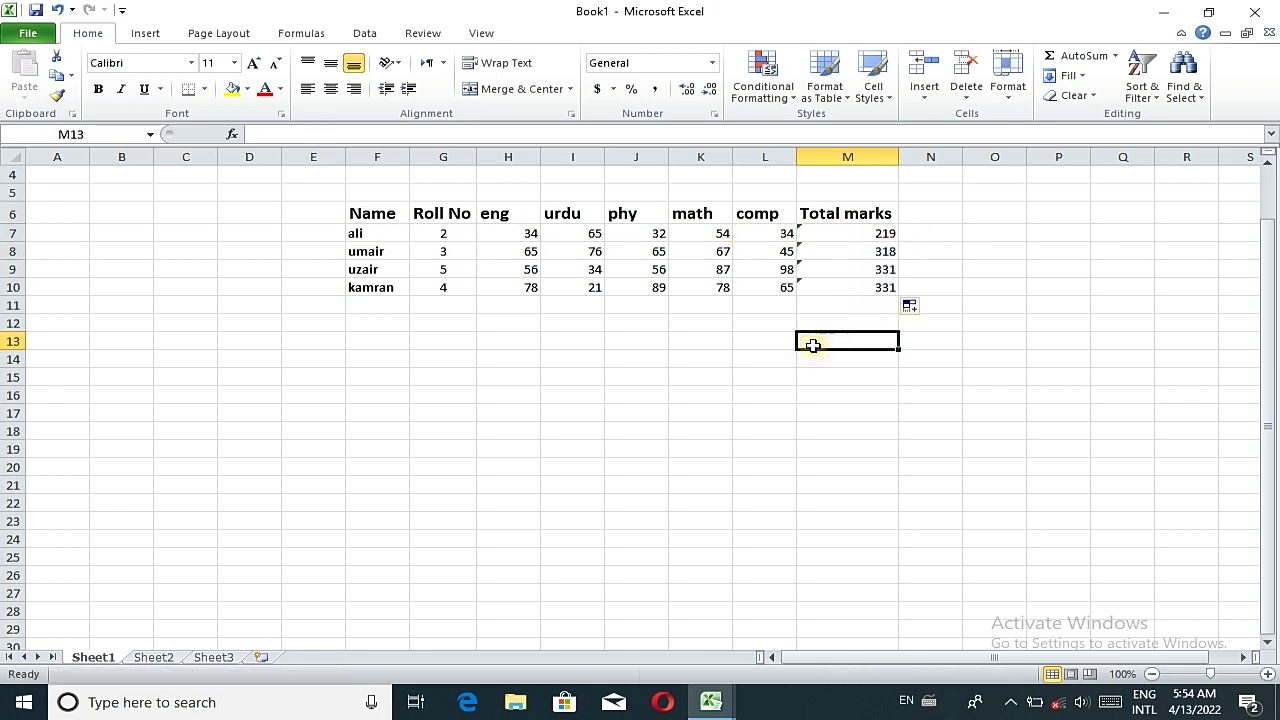
click(716, 440)
click(700, 305)
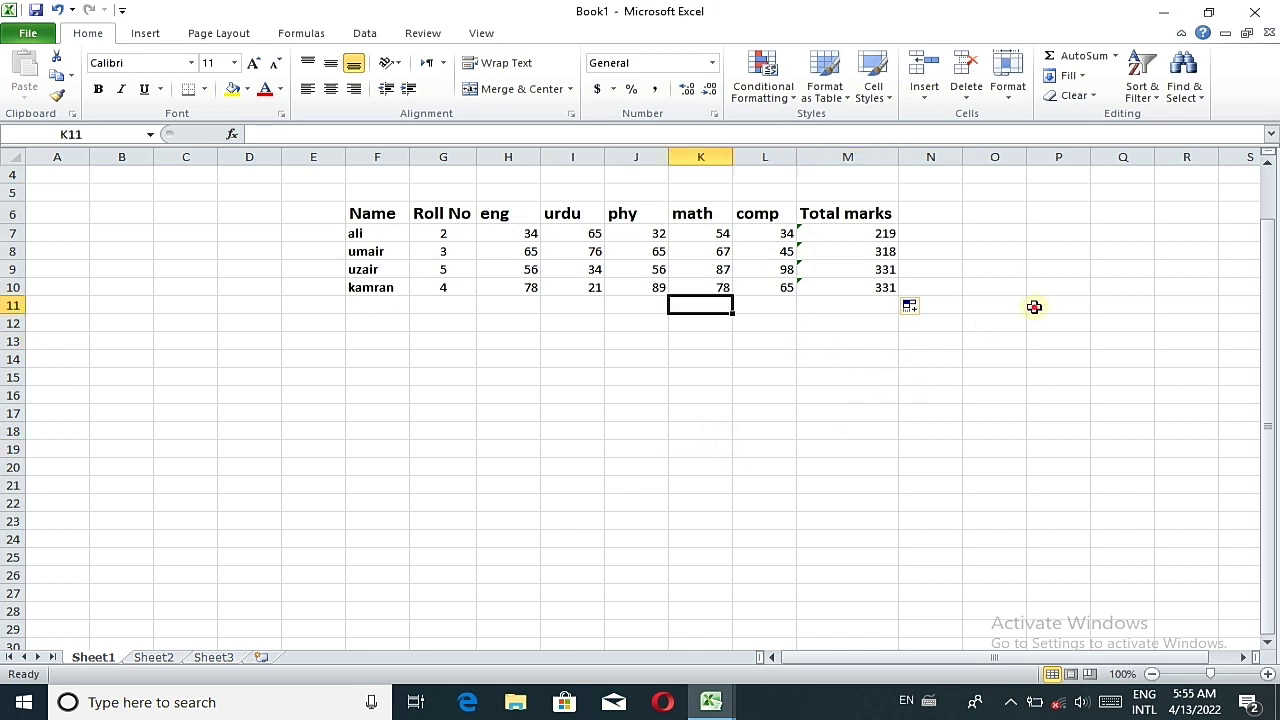
- Add a %age heading in N6 and enter =M7/550*100 in N7, giving 39.81818
click(924, 209)
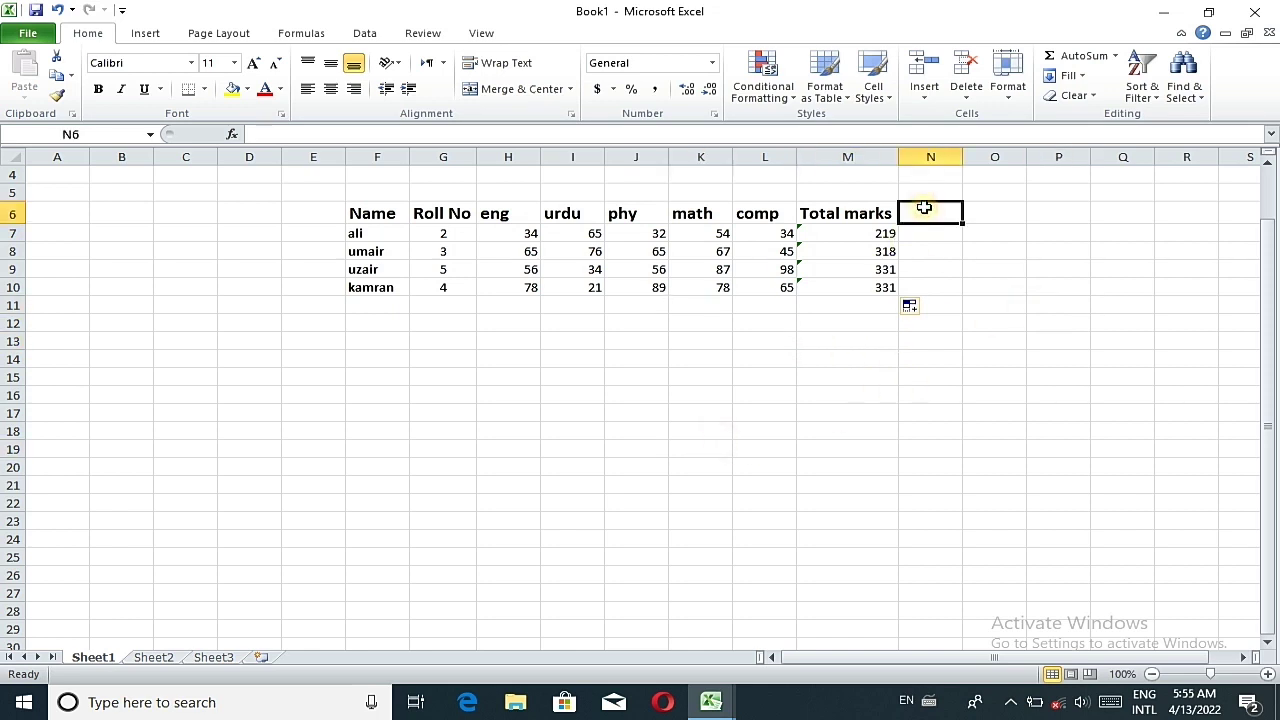
text(G)
key(Escape)
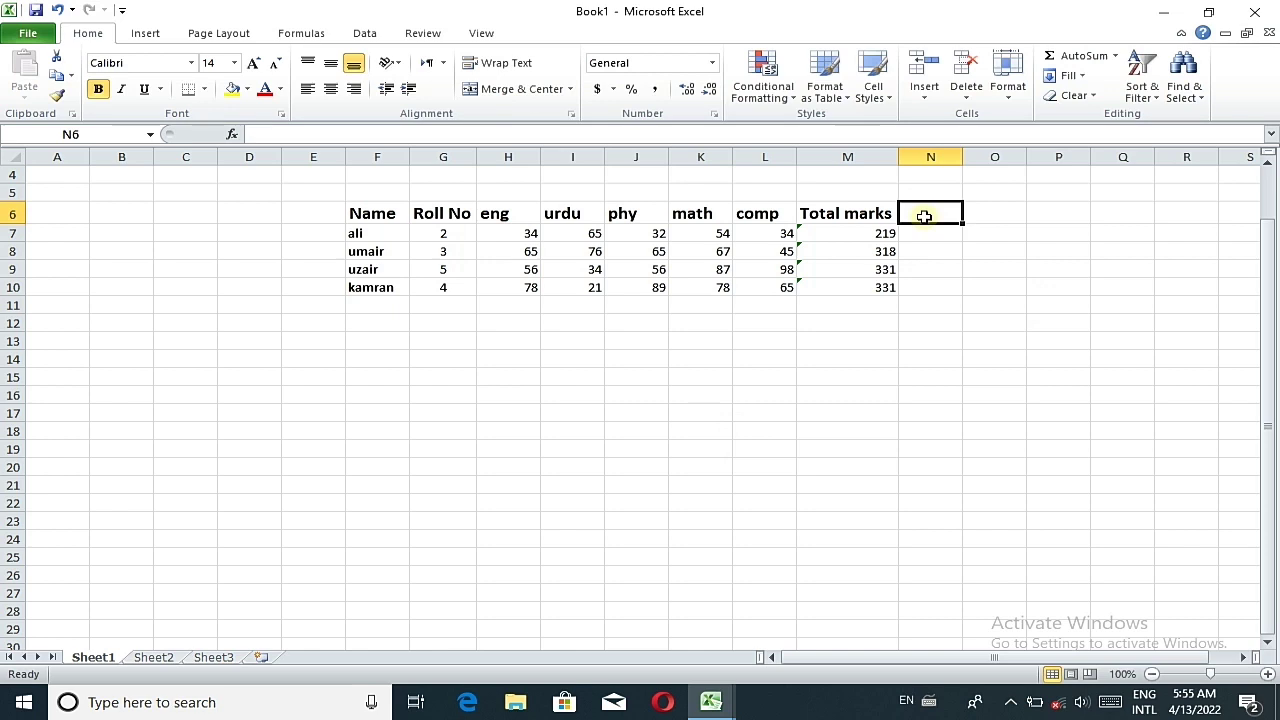
text(per)
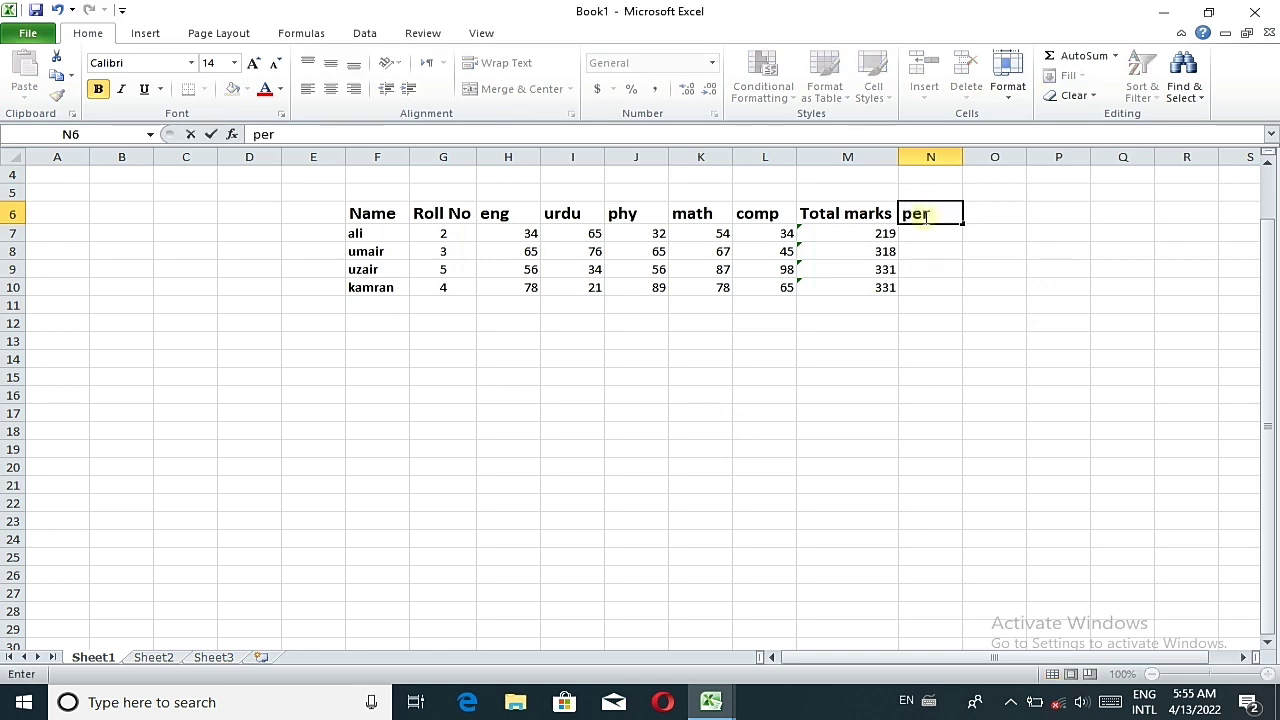
text(cent)
key(BackSpace)
key(BackSpace)
key(BackSpace)
key(BackSpace)
text(%)
text(age)
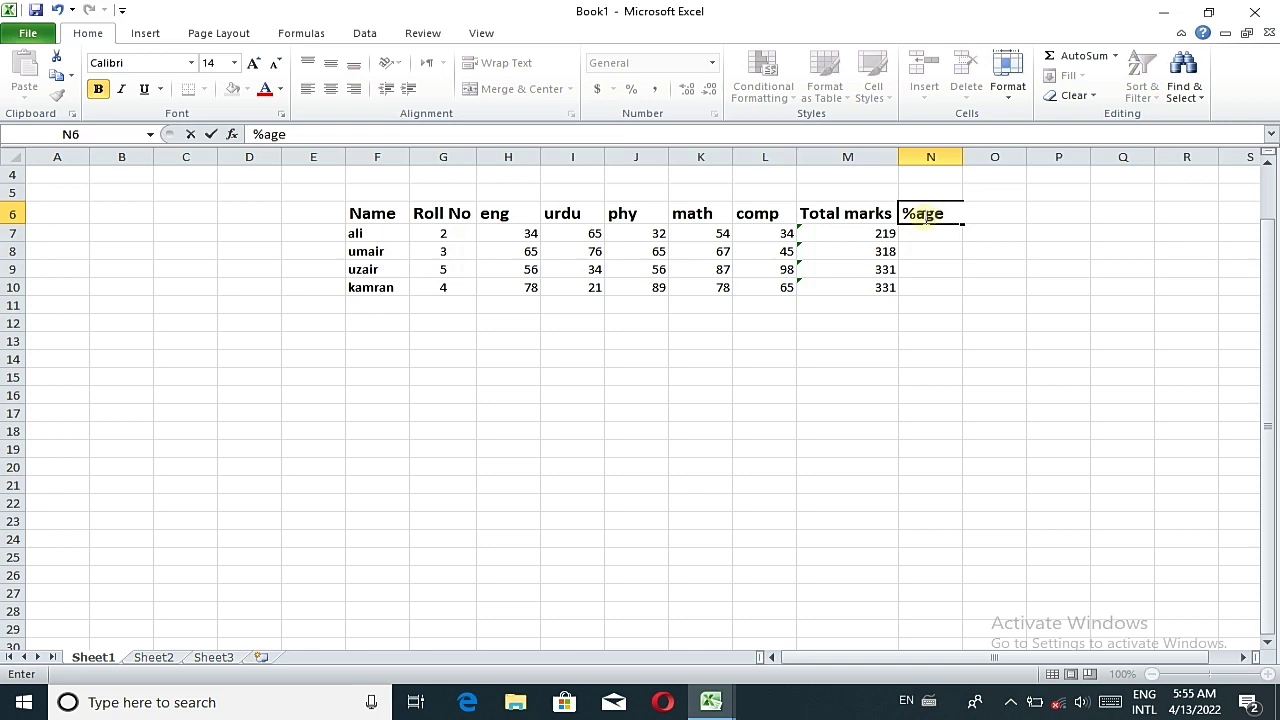
key(Return)
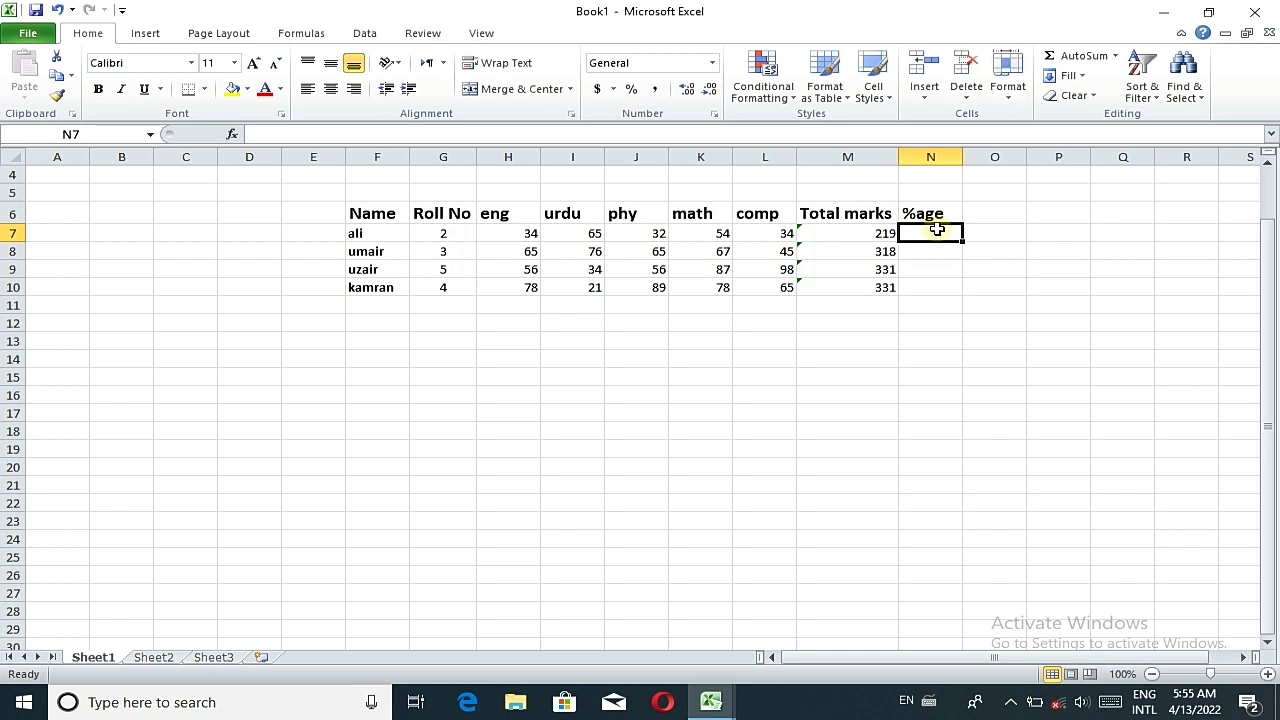
text(=)
click(864, 233)
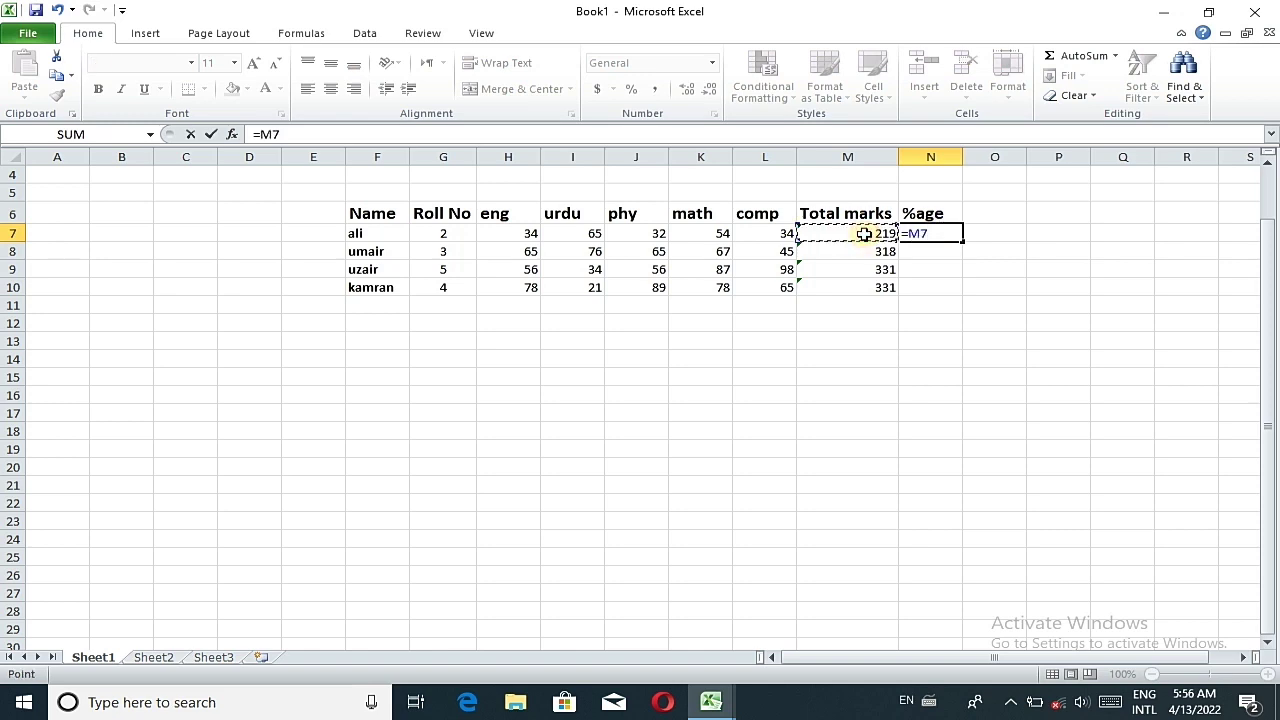
text(/)
text(550)
text(*100)
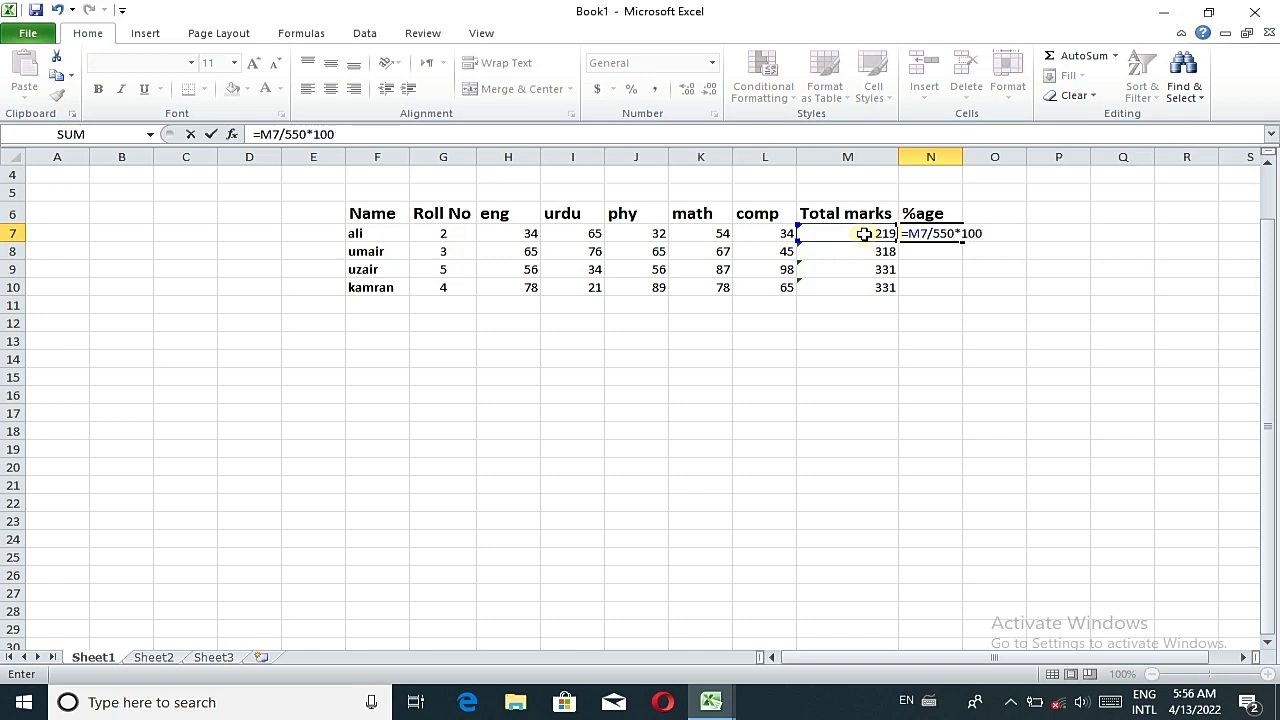
key(Return)
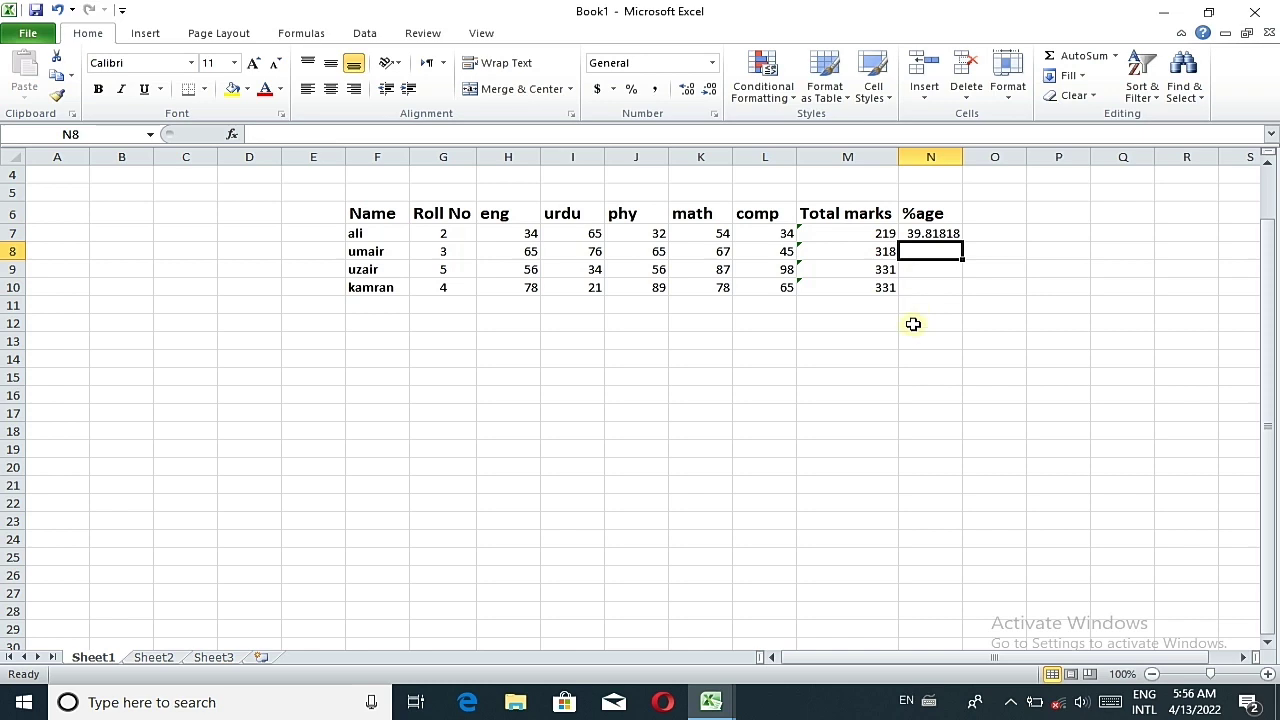
- Add the heading Grade in O6
click(985, 216)
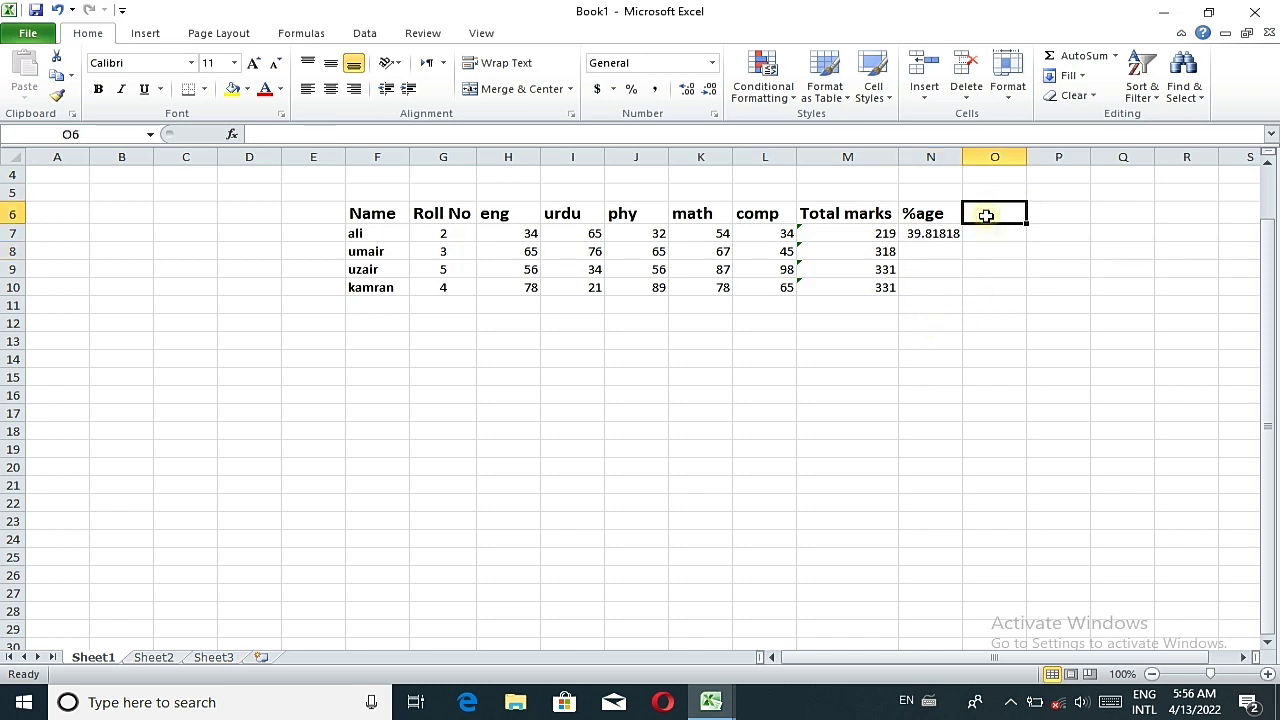
text(Grade)
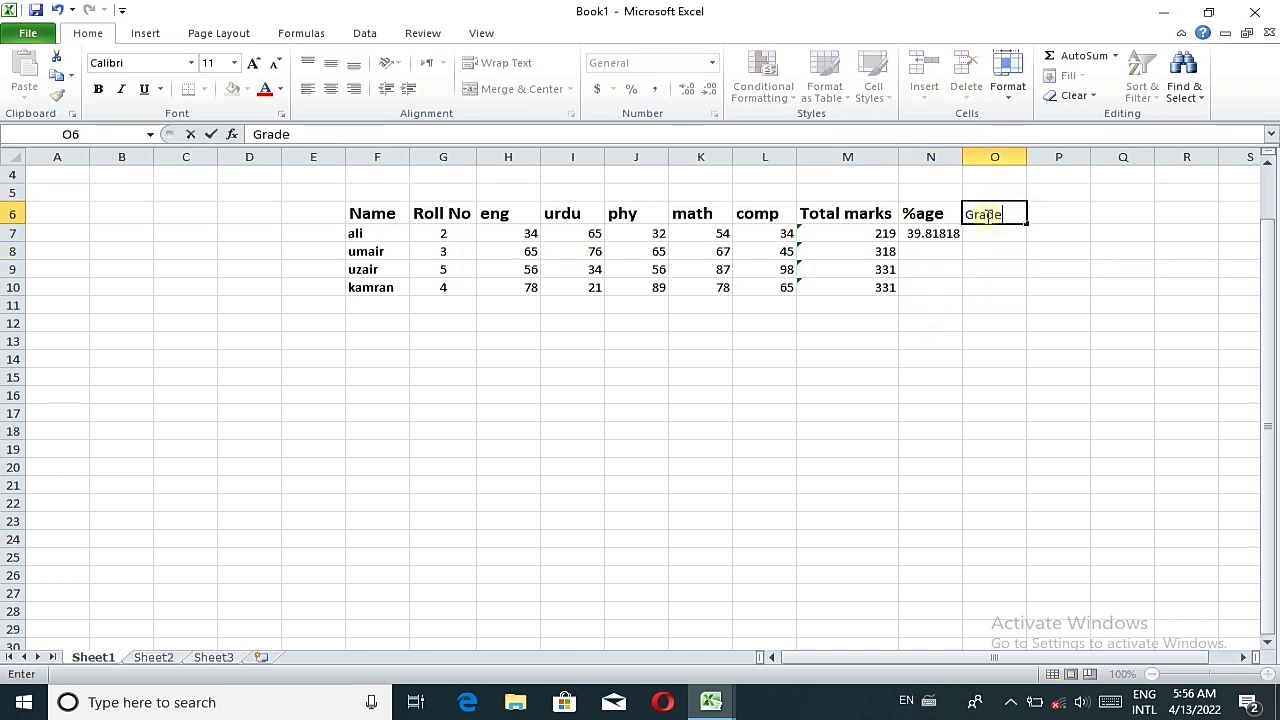
key(Return)
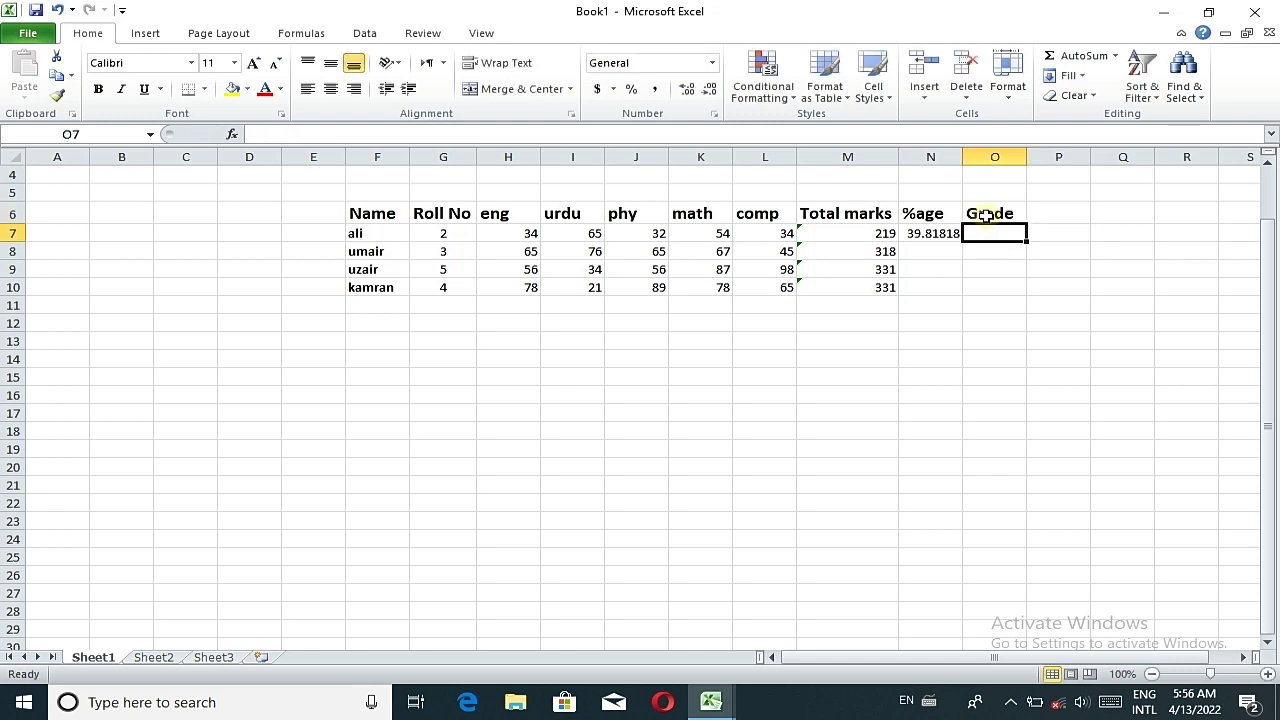
- Enter =IF(N7>80,"") in O7 to test whether the percentage exceeds 80
text(=)
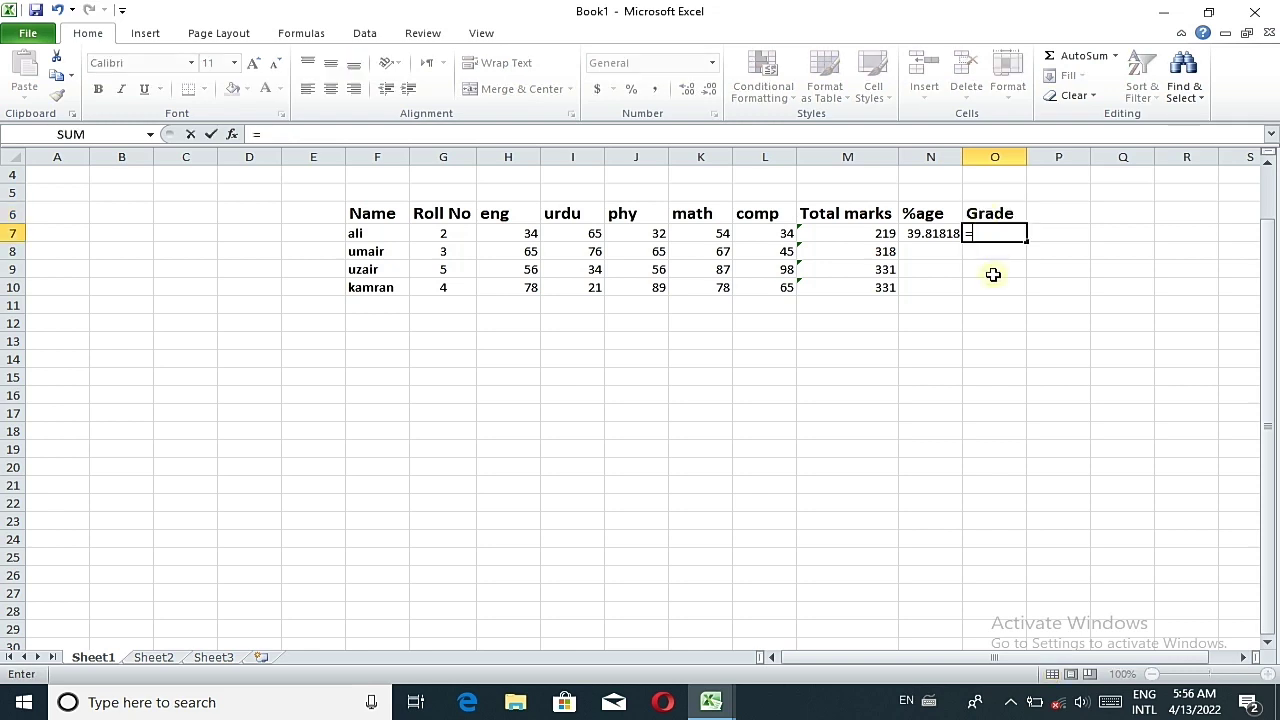
text(if)
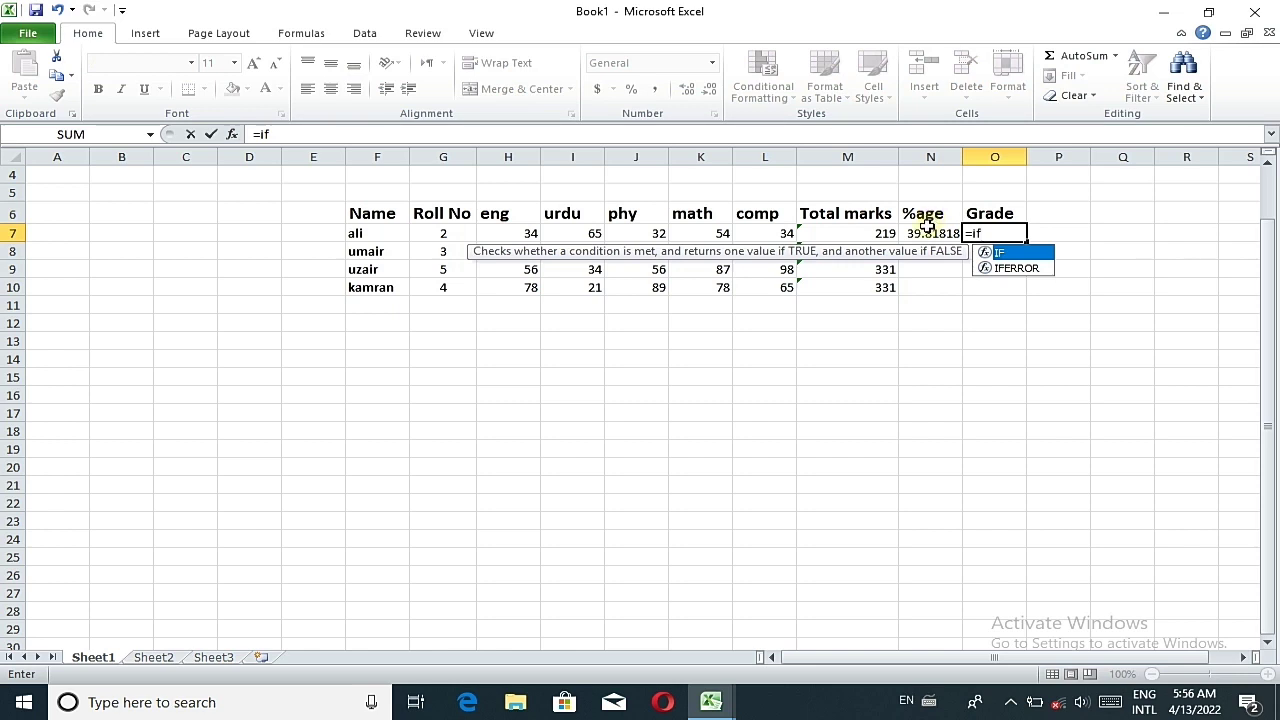
key(Tab)
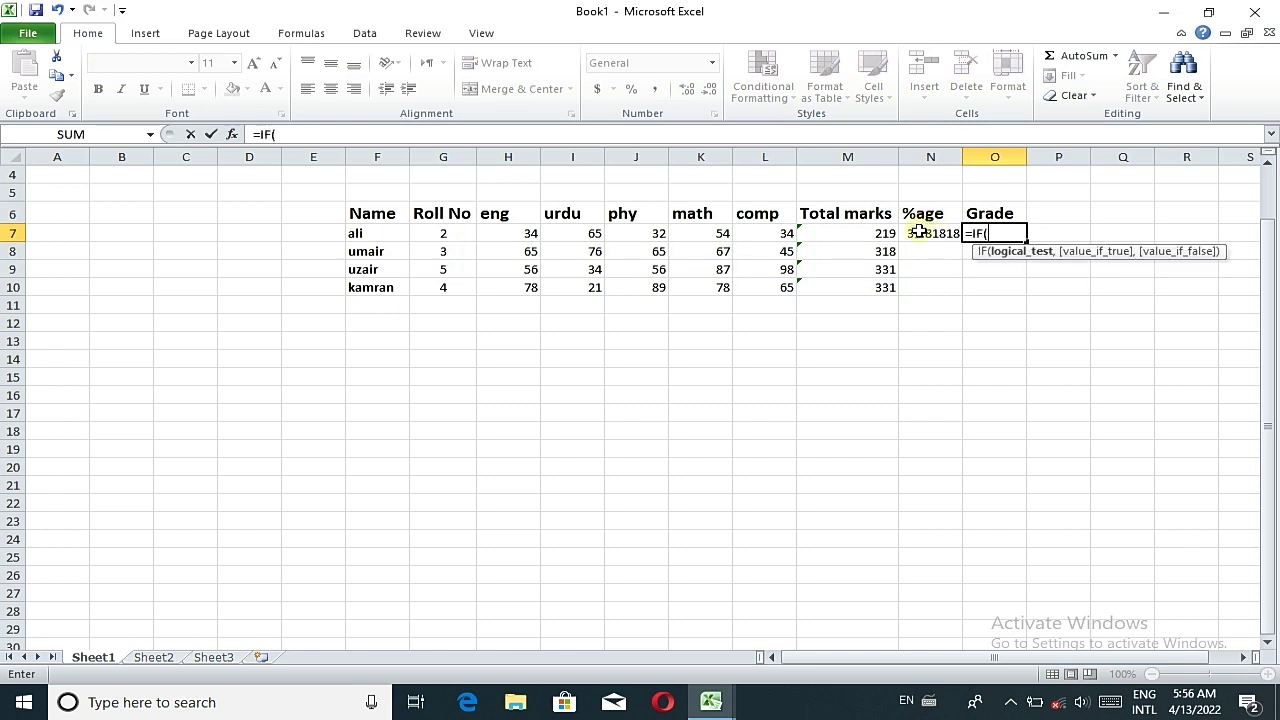
click(918, 231)
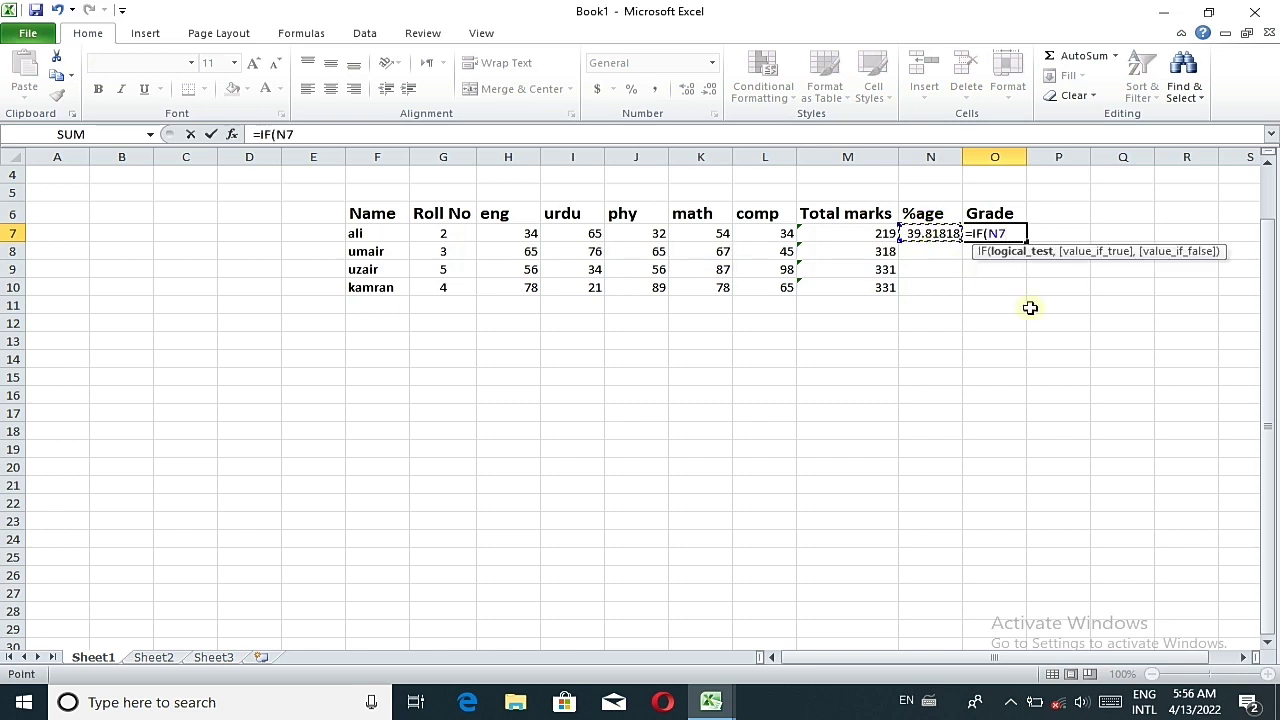
text(>)
text(80)
text(,)
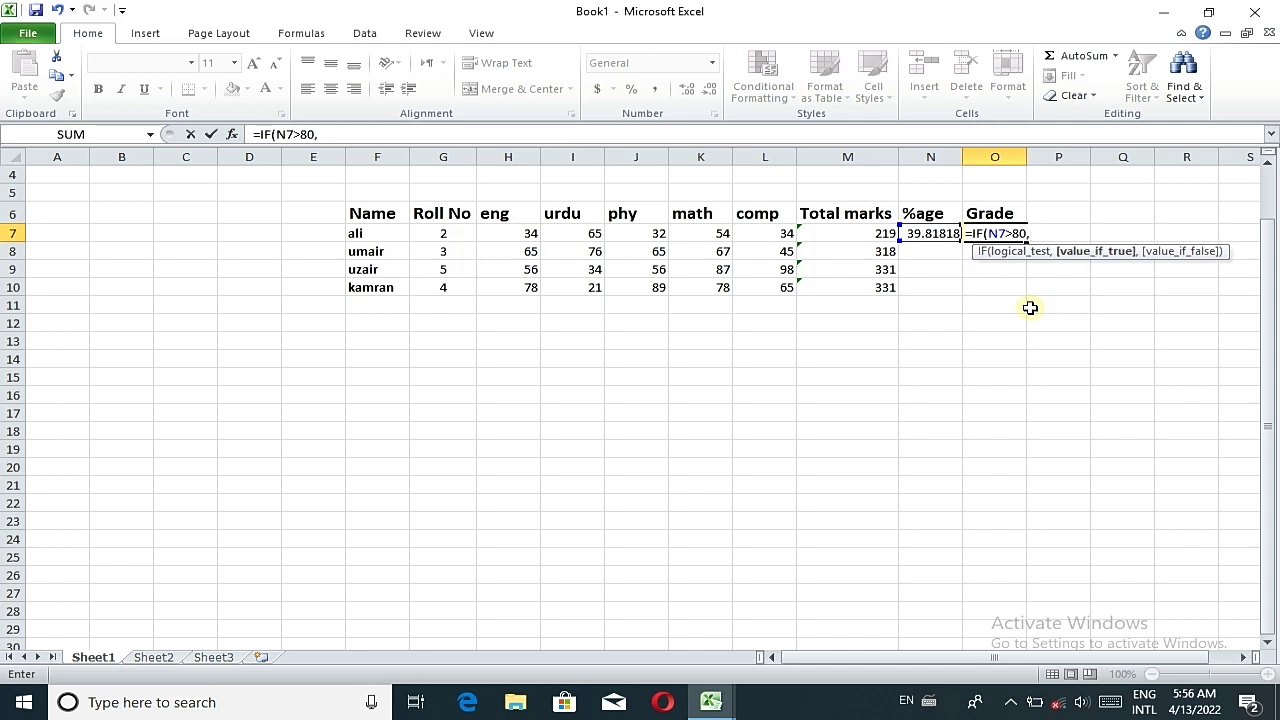
text(""))
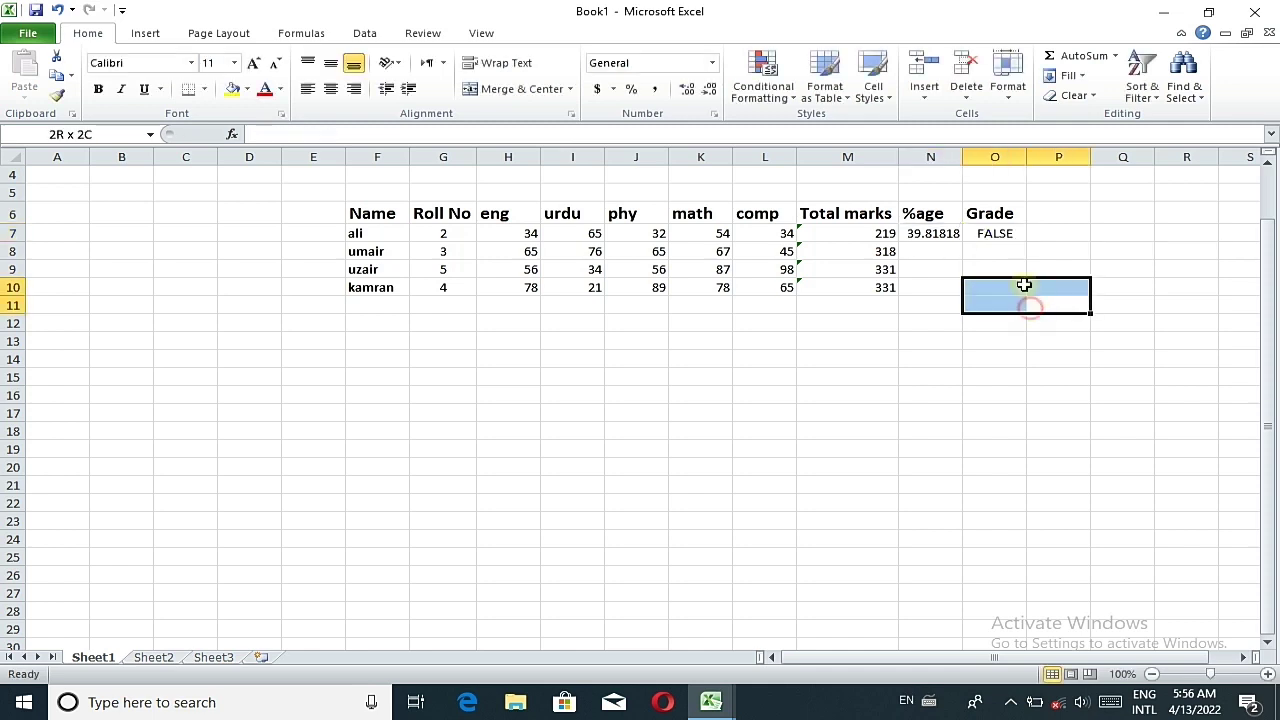
drag(1030, 307, 1000, 251)
- Fill in the A+ grade in O7's formula and begin a nested IF after it
double_click(1015, 233)
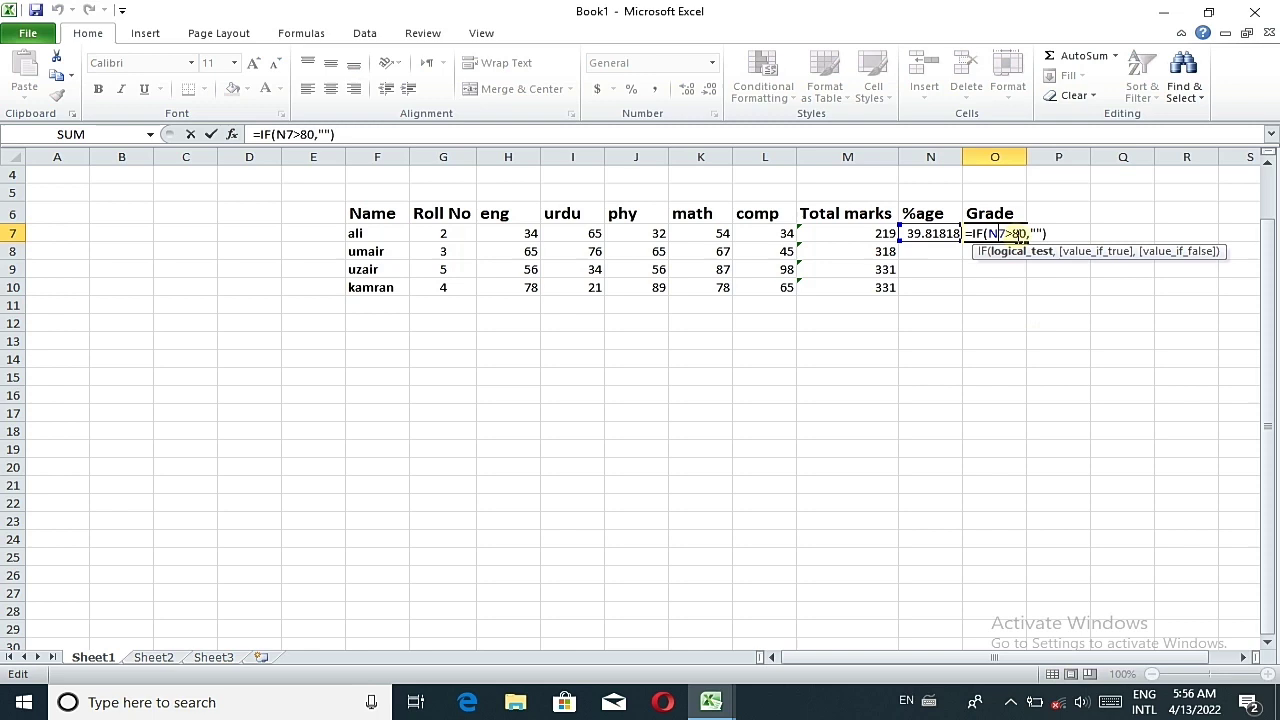
click(1037, 233)
text(A)
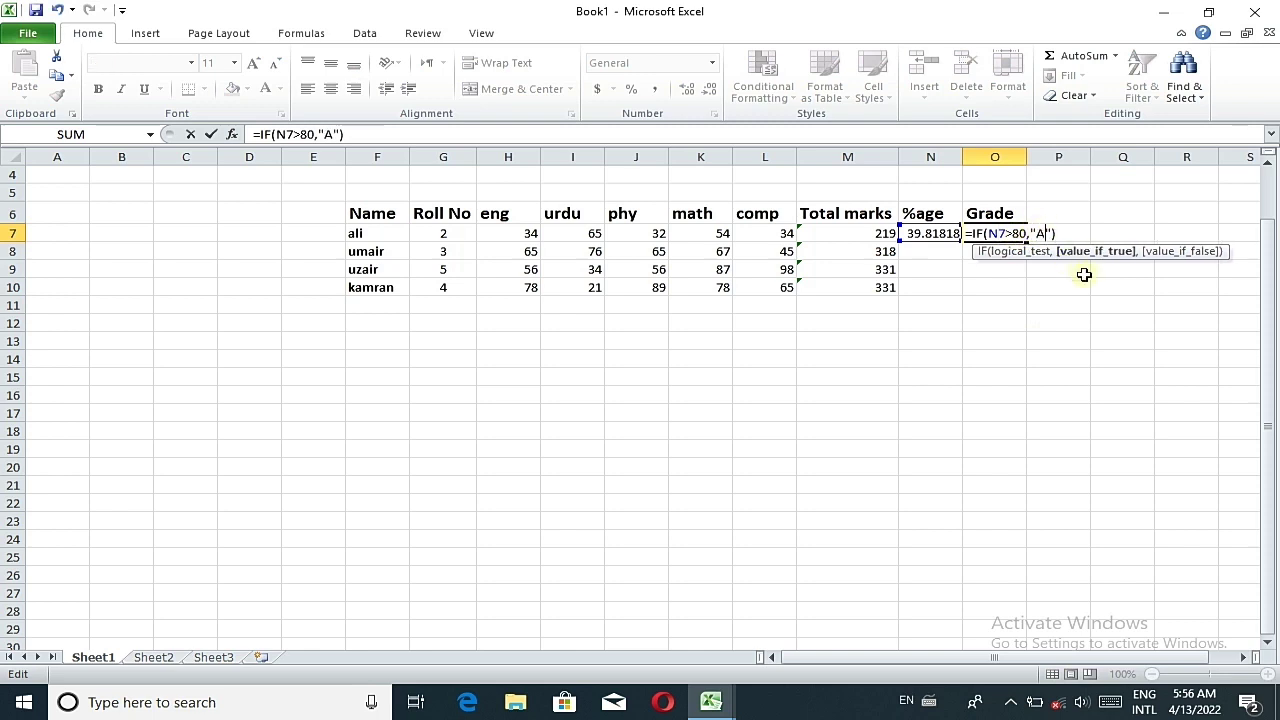
text(+")
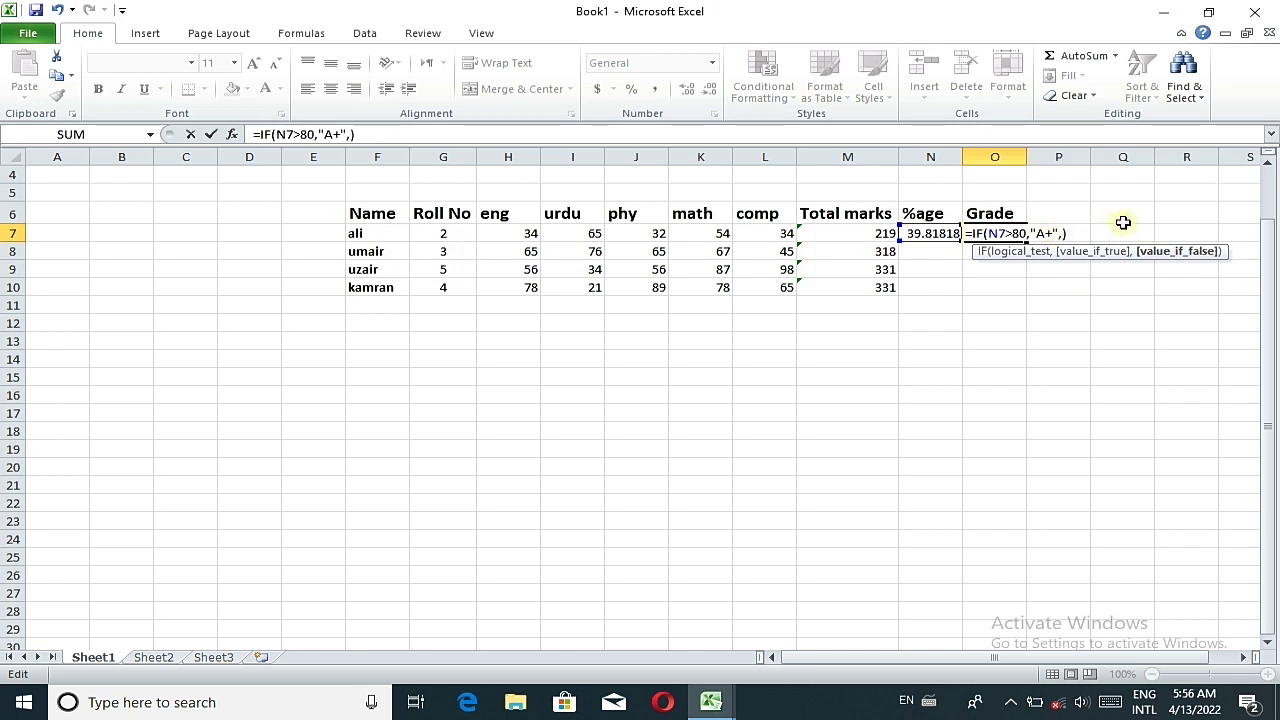
text(,i)
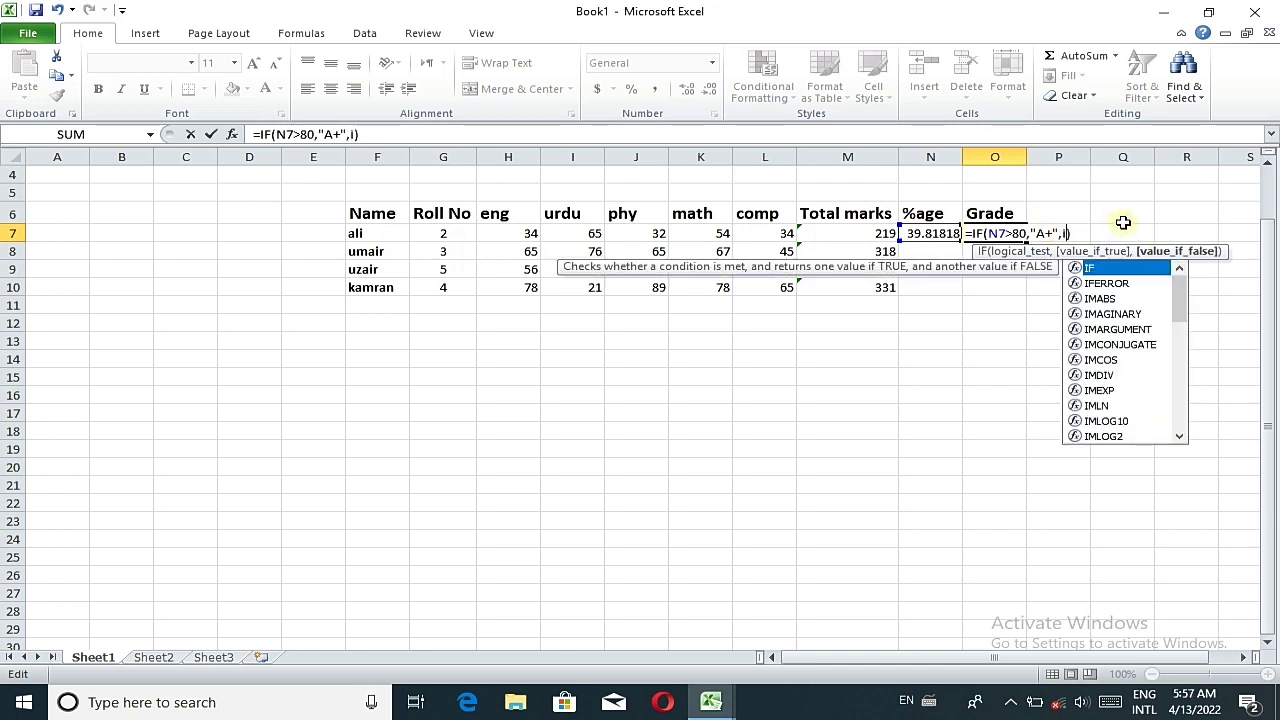
text(f)
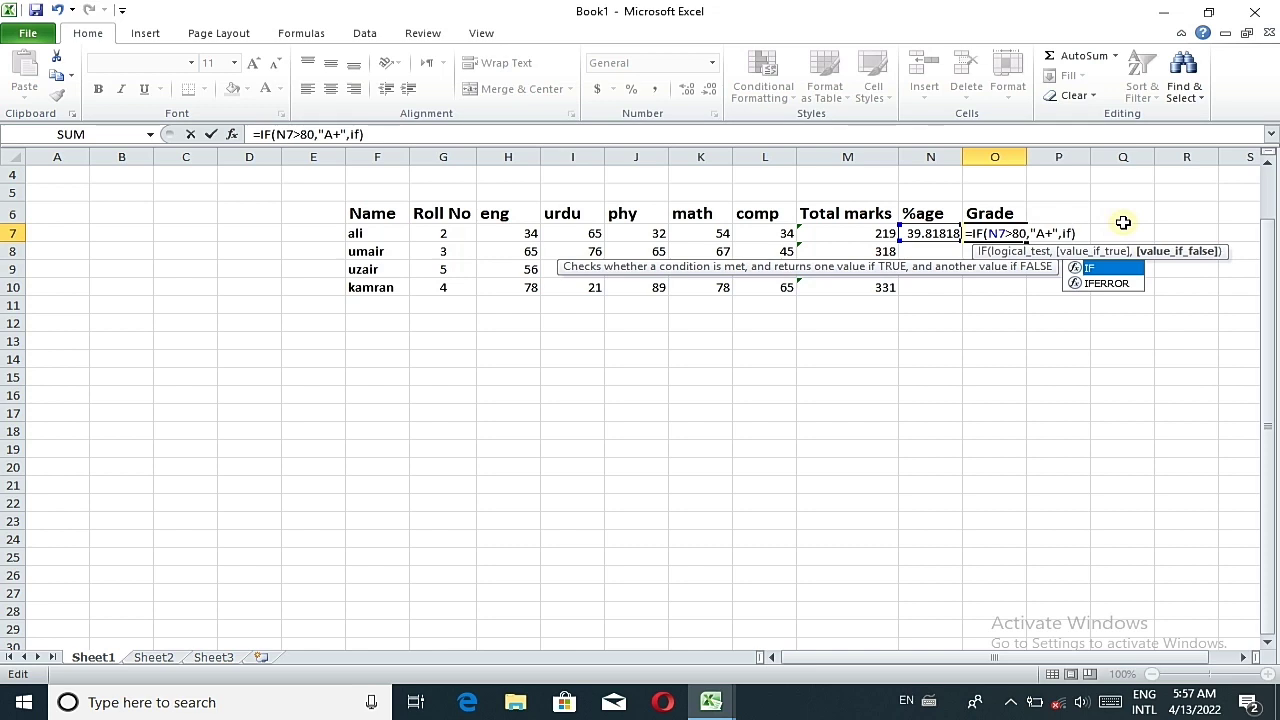
click(945, 232)
- Add the N7<70 condition returning "A", then start a third nested IF
double_click(1012, 233)
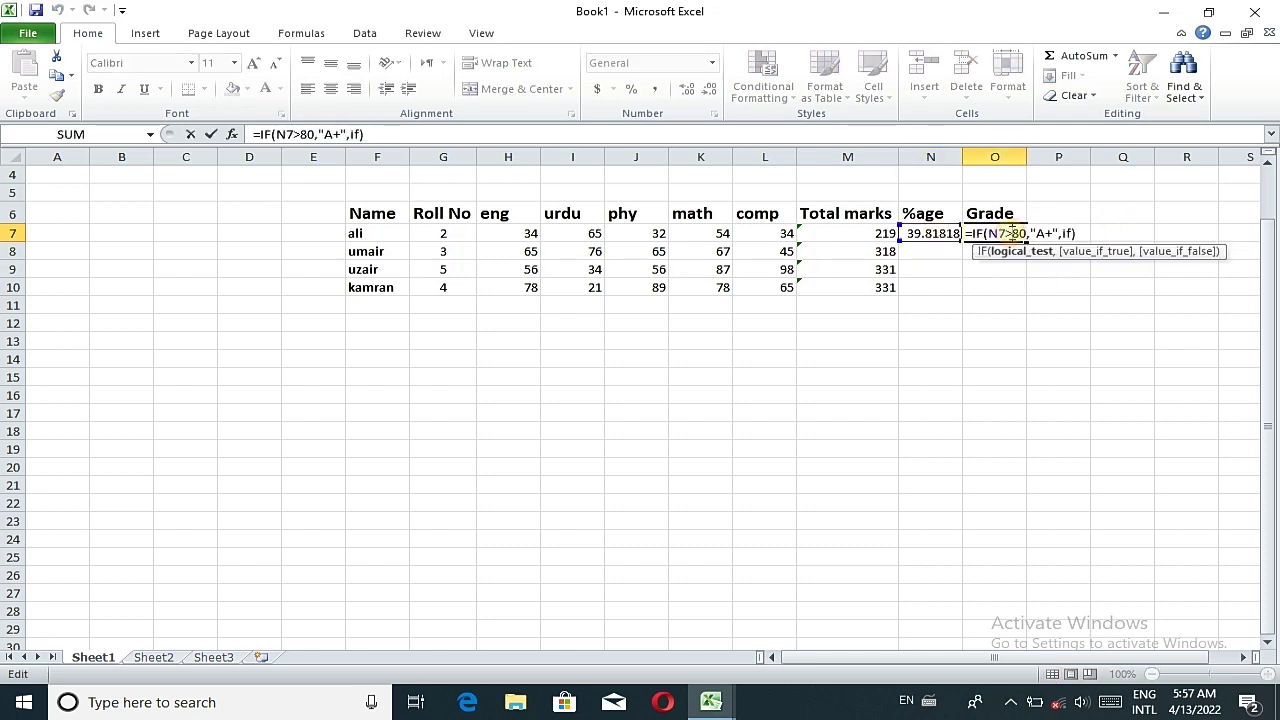
click(1072, 233)
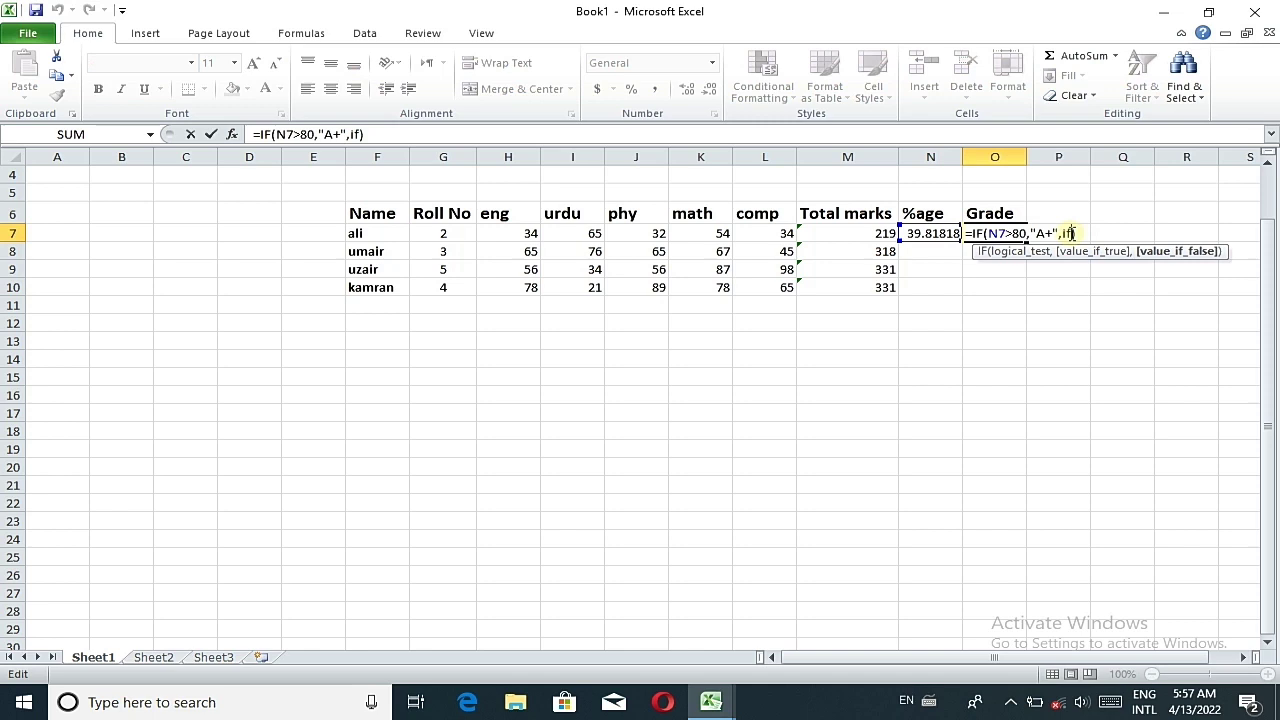
text(()
click(930, 232)
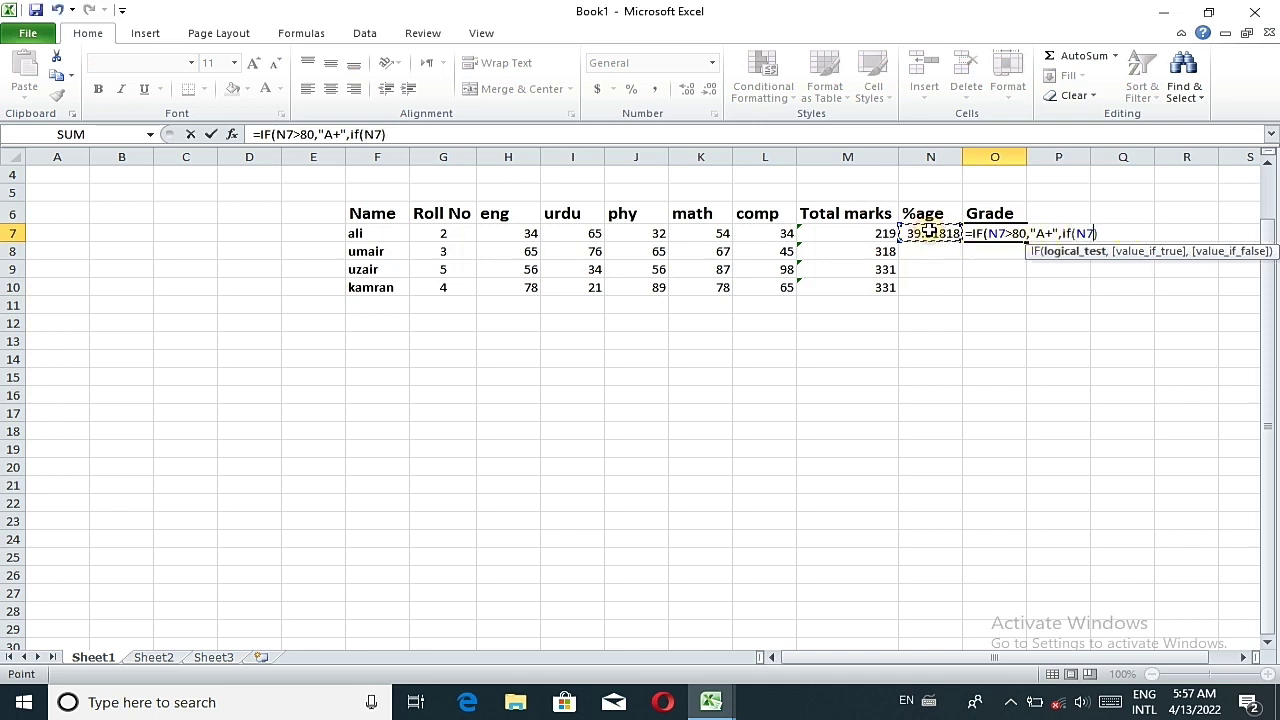
text(<)
text(70)
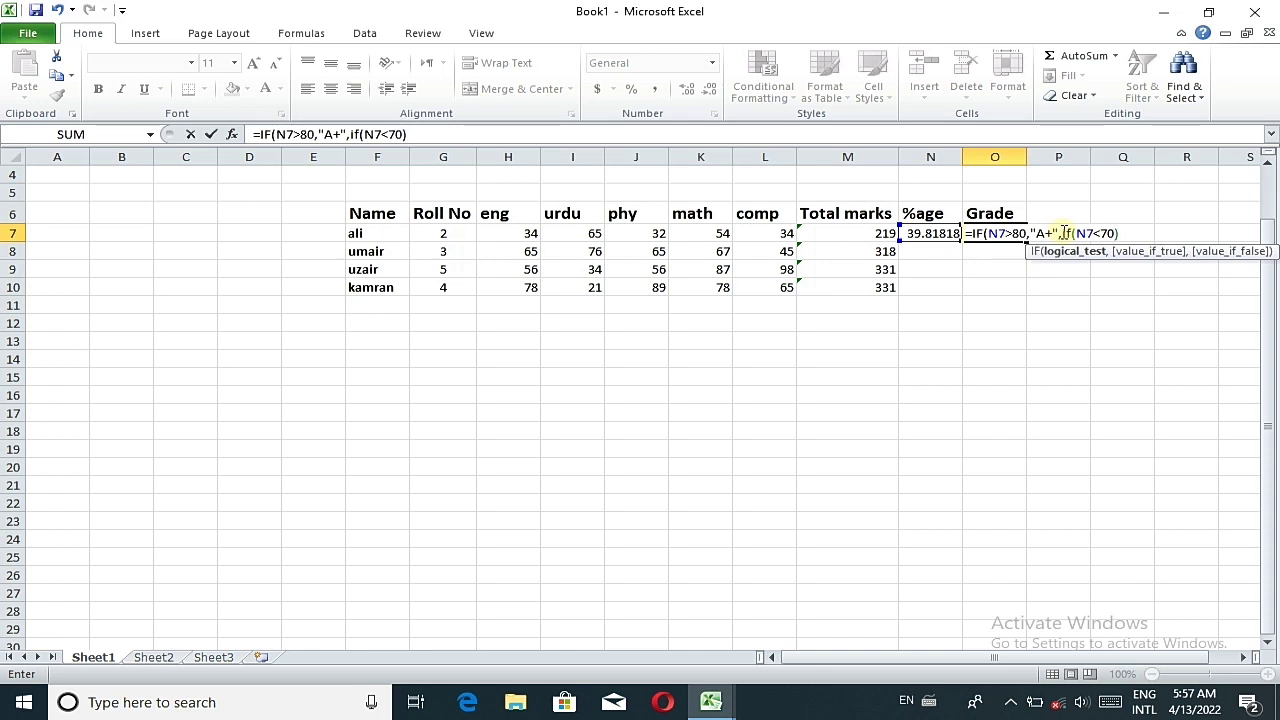
text(,)
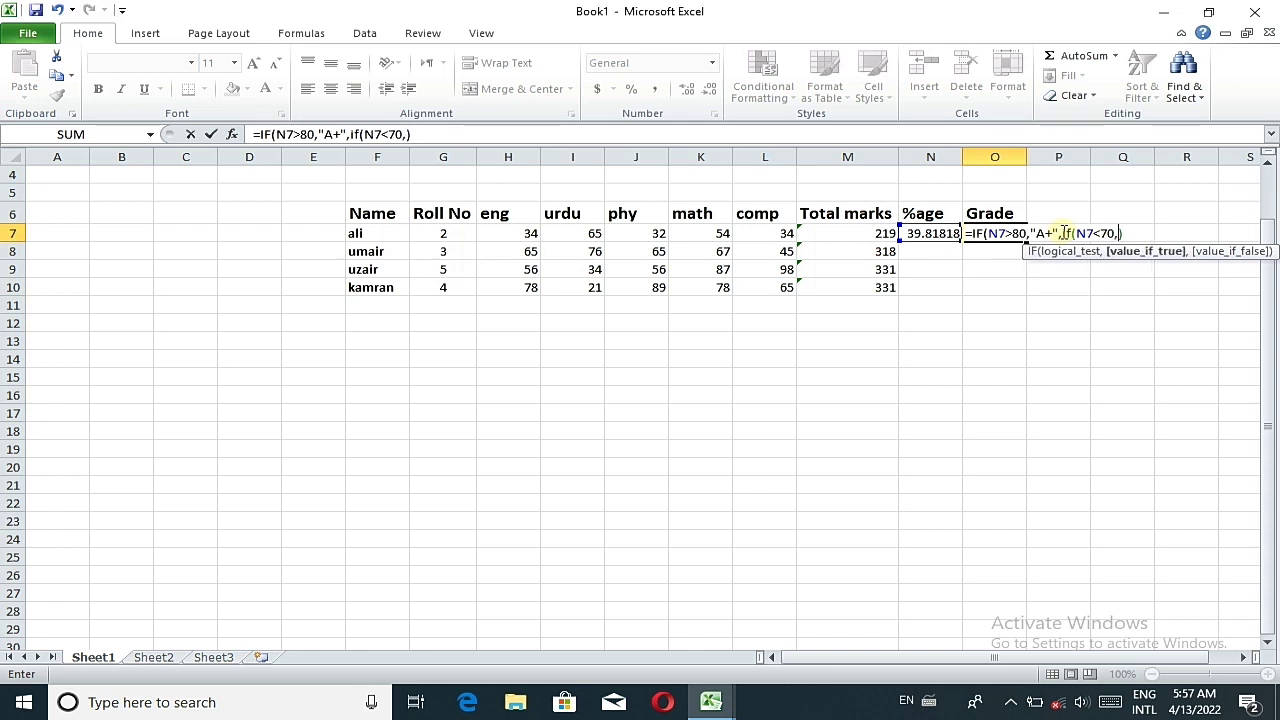
text("")
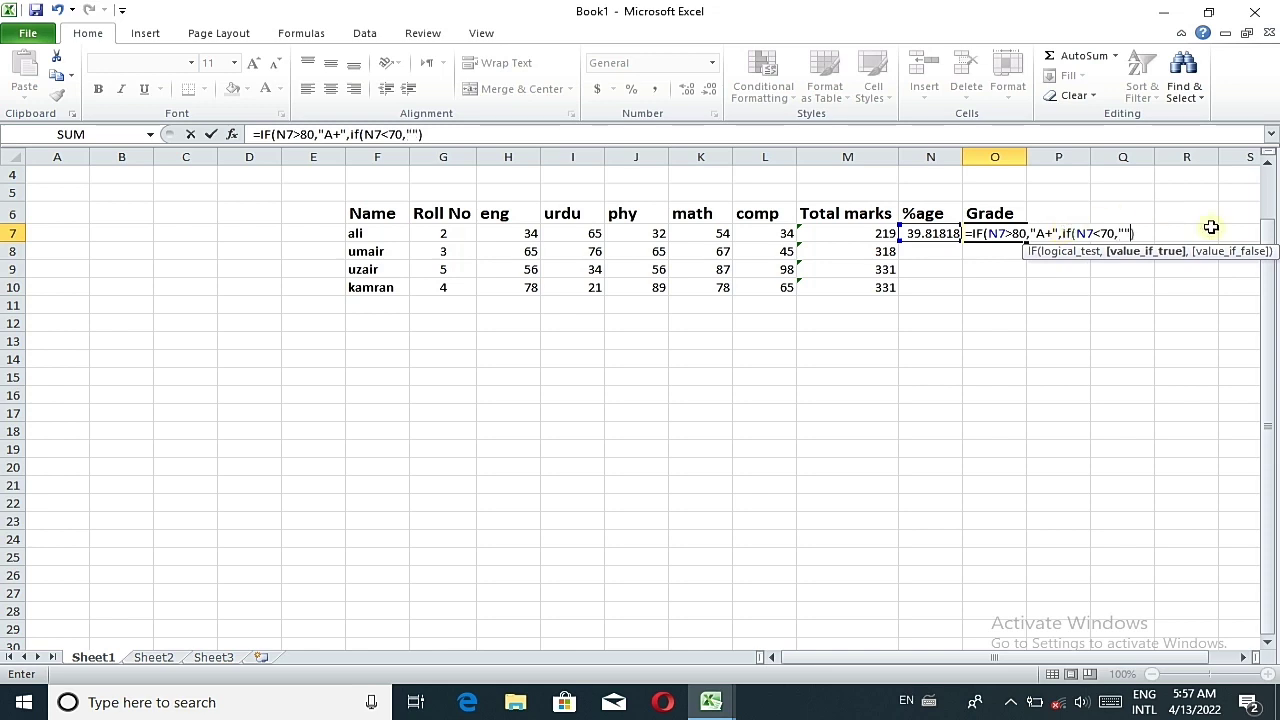
click(1122, 232)
click(1124, 232)
text(A)
click(1166, 233)
click(1136, 233)
text(,)
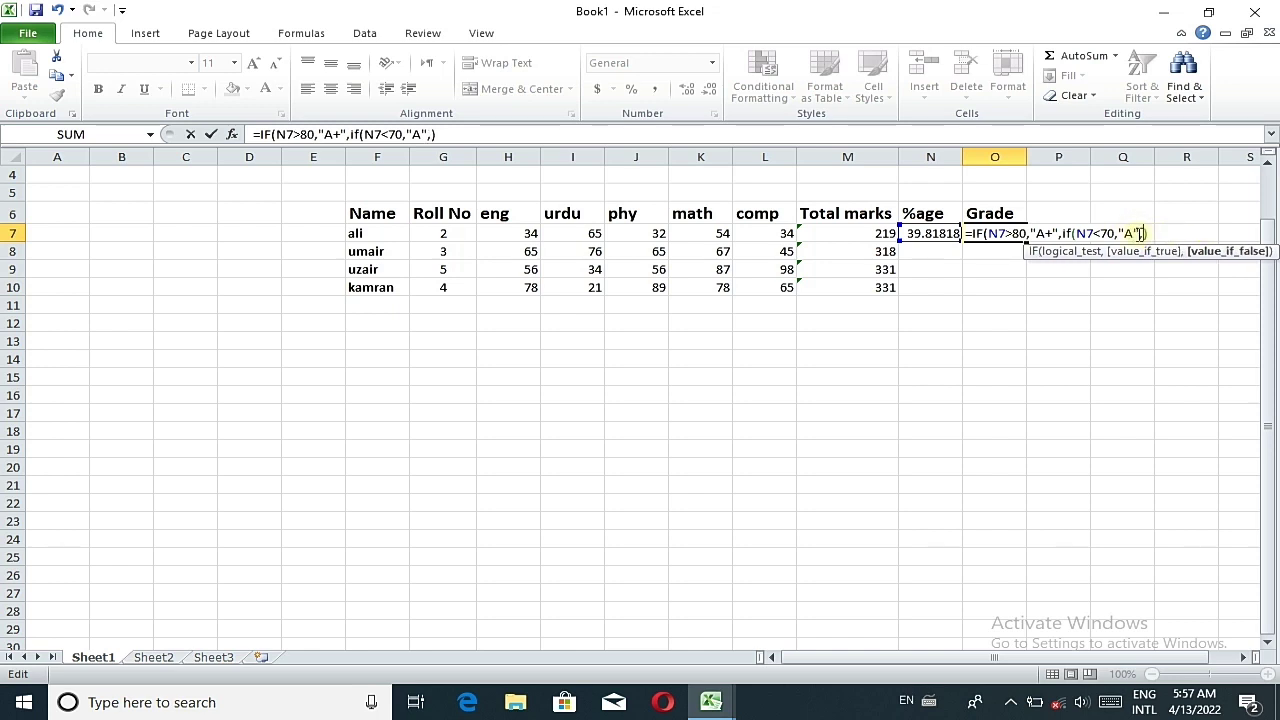
text(IF)
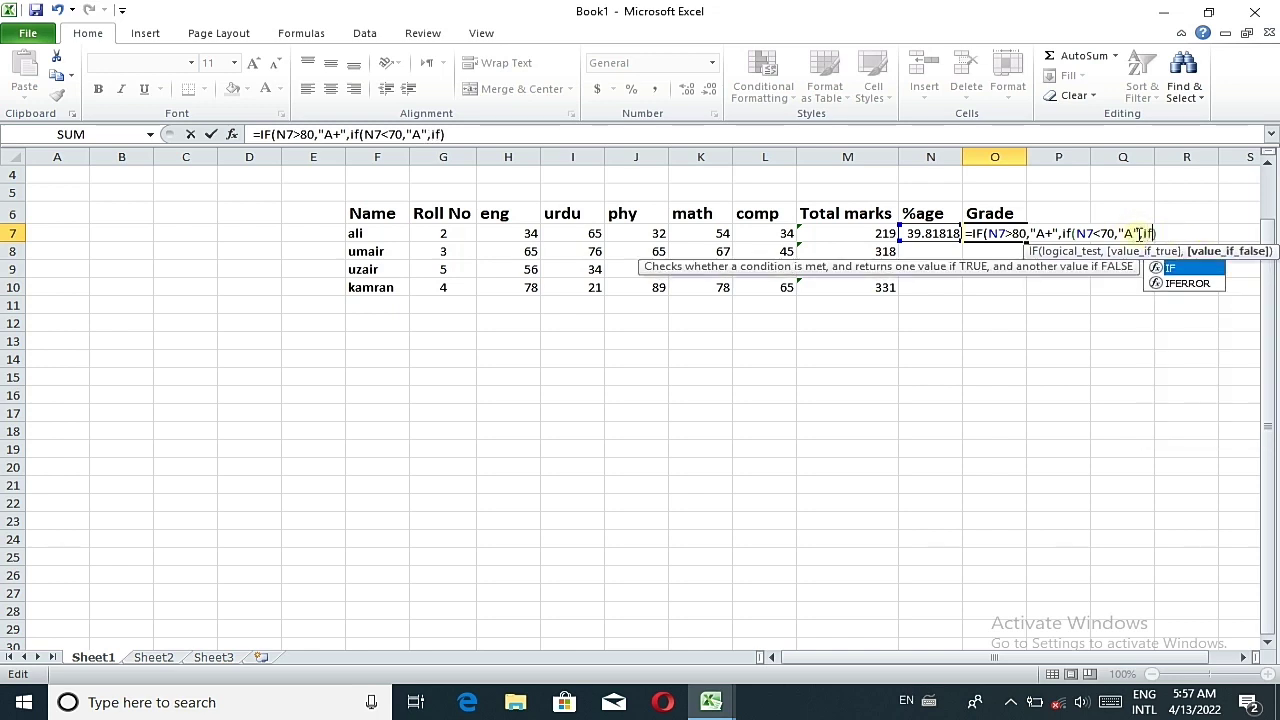
text(()
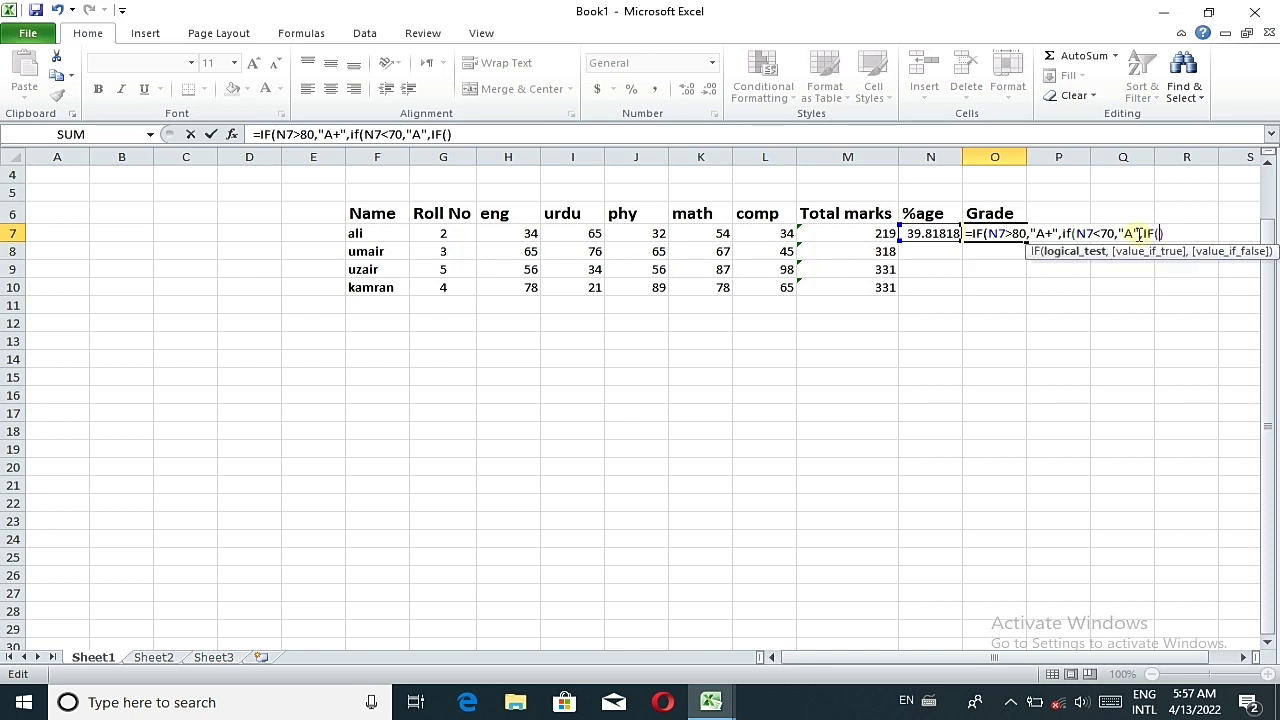
- Add the N7>60 condition returning "B" and begin the next nested IF
click(929, 233)
text(>)
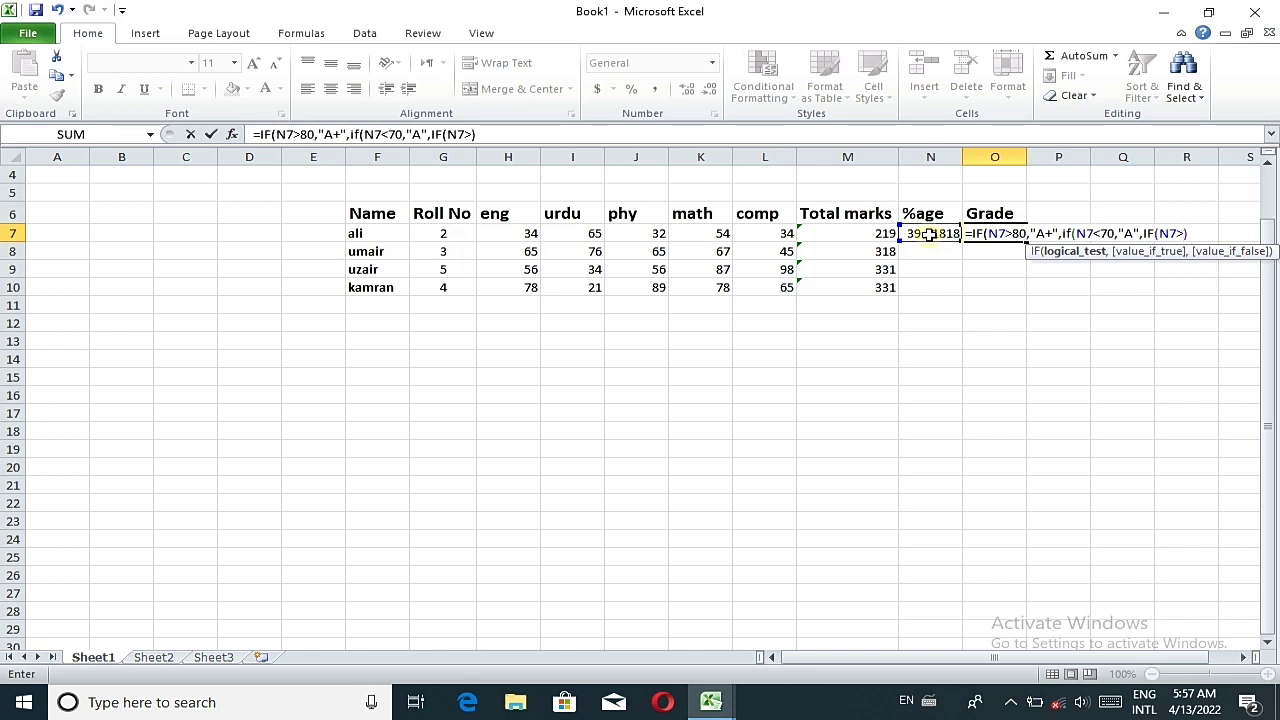
text(60)
text(,)
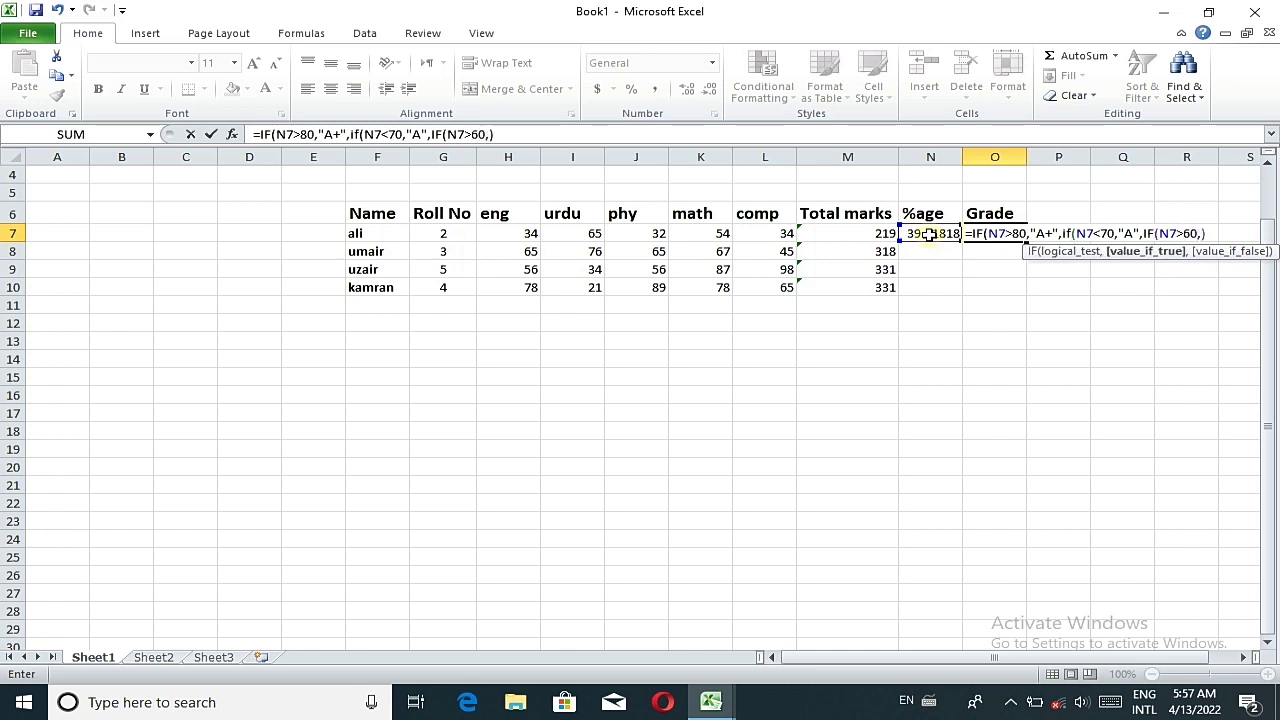
text(""))
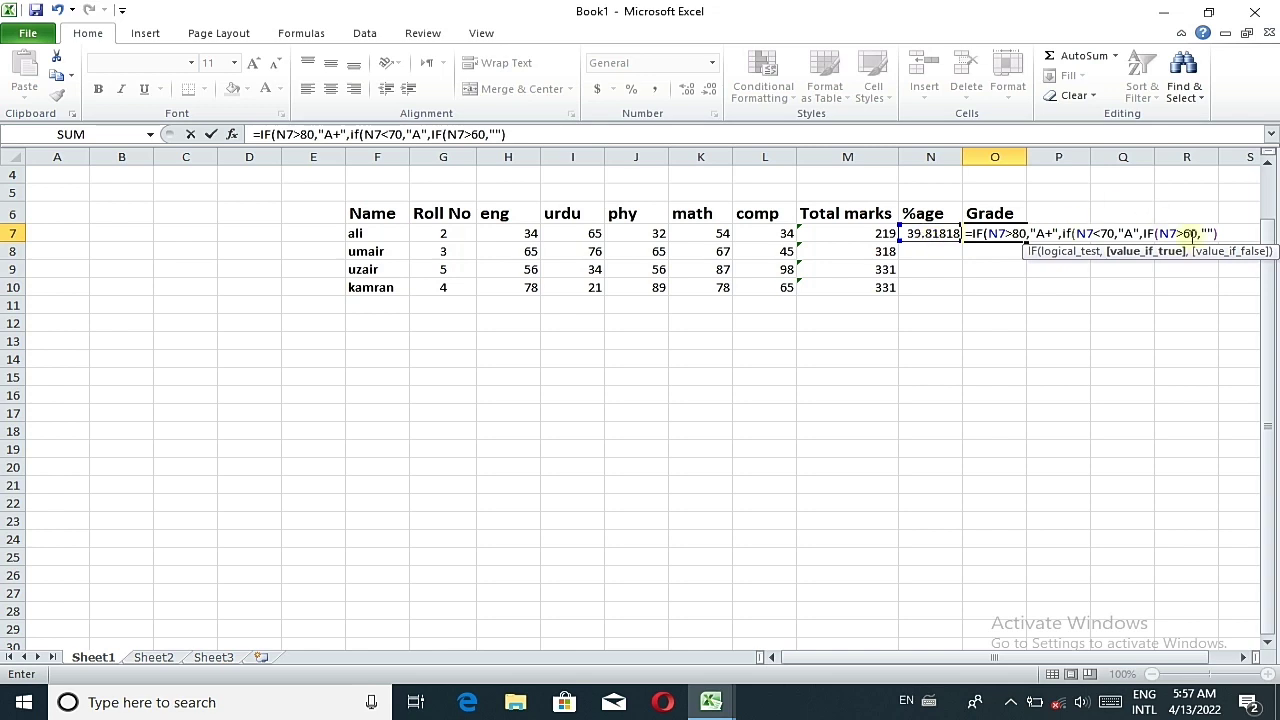
click(1208, 232)
text(B")
text(,)
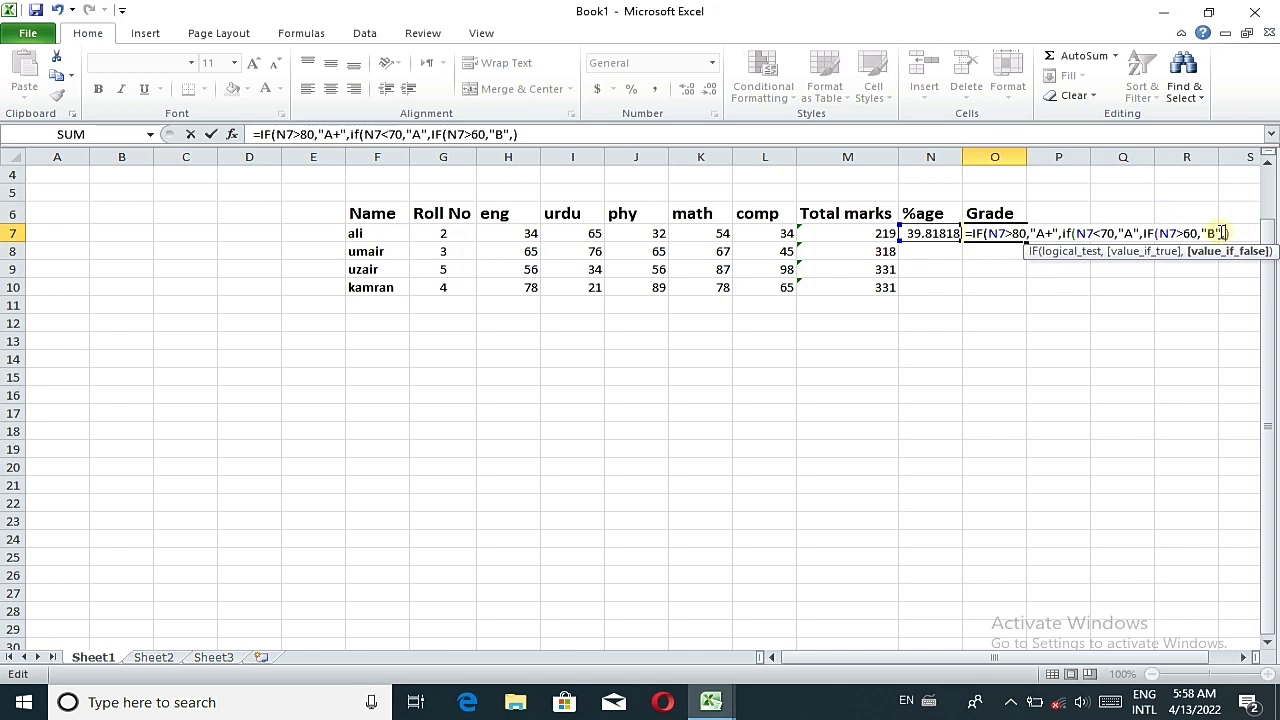
text(if)
key(Tab)
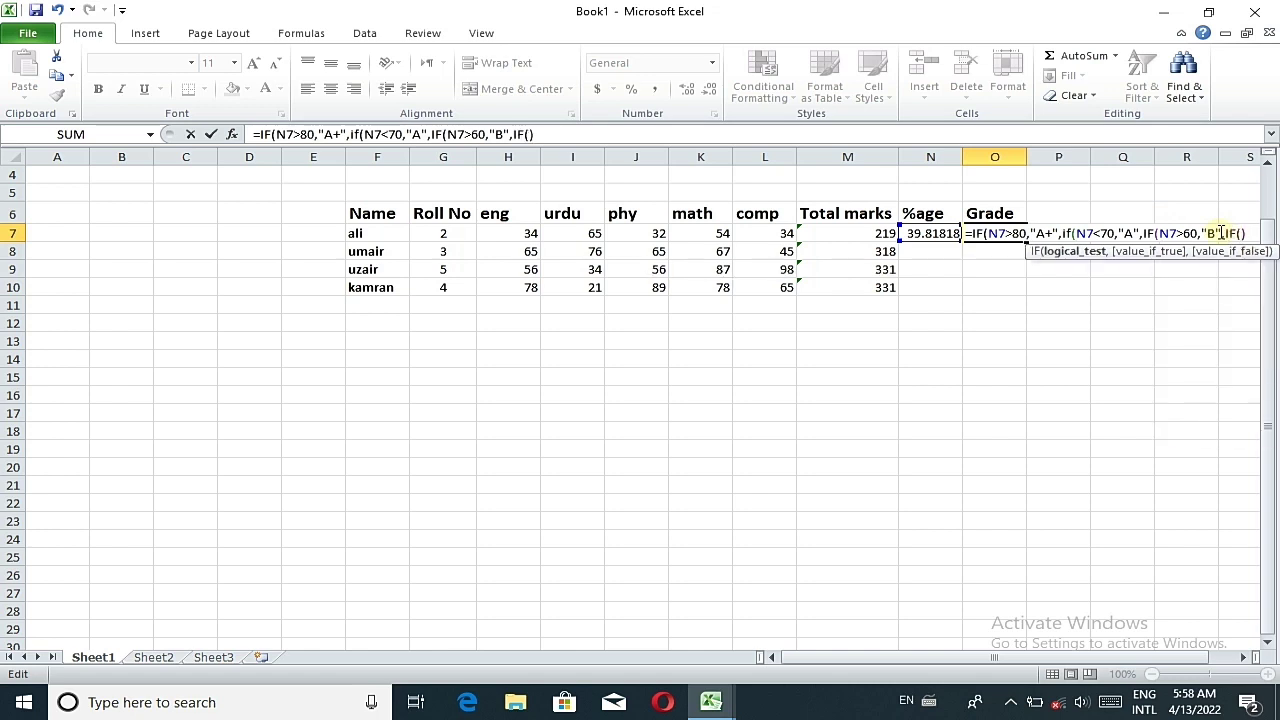
- Add the N7>50 condition returning "D" and begin another nested IF
click(930, 233)
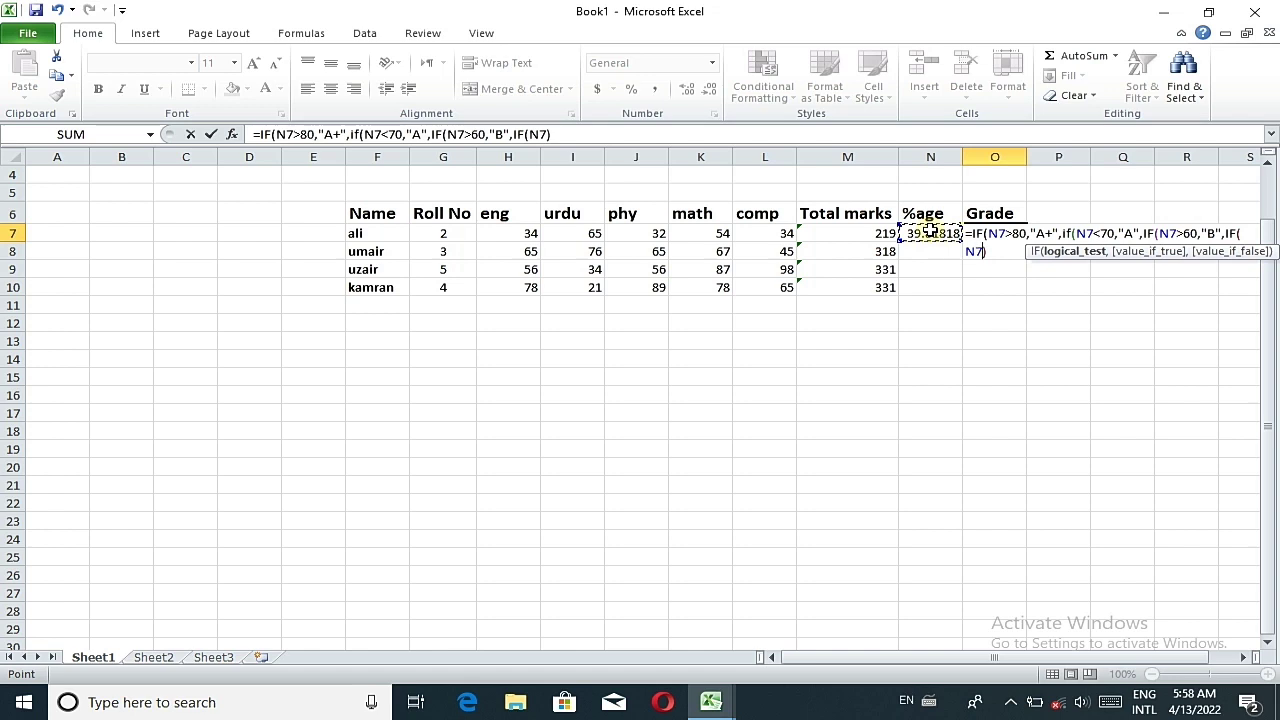
text(>)
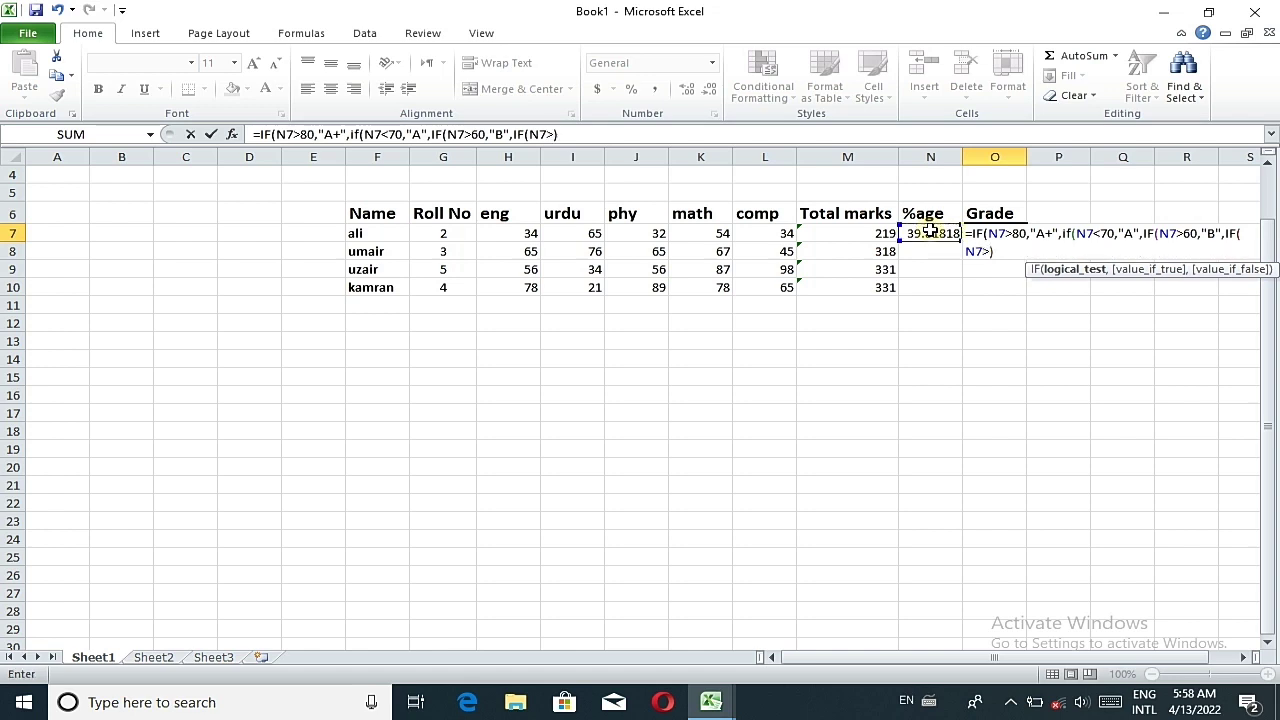
text(50)
text(,"")
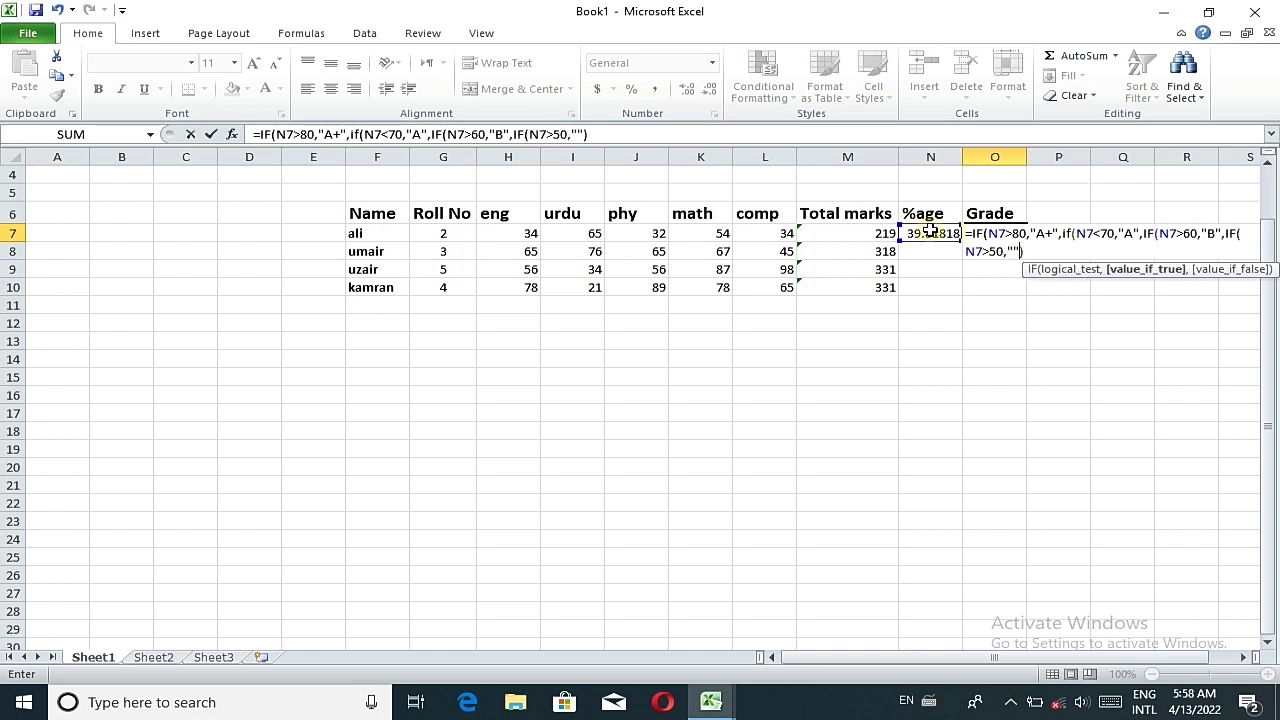
click(1013, 250)
text(D")
text(,)
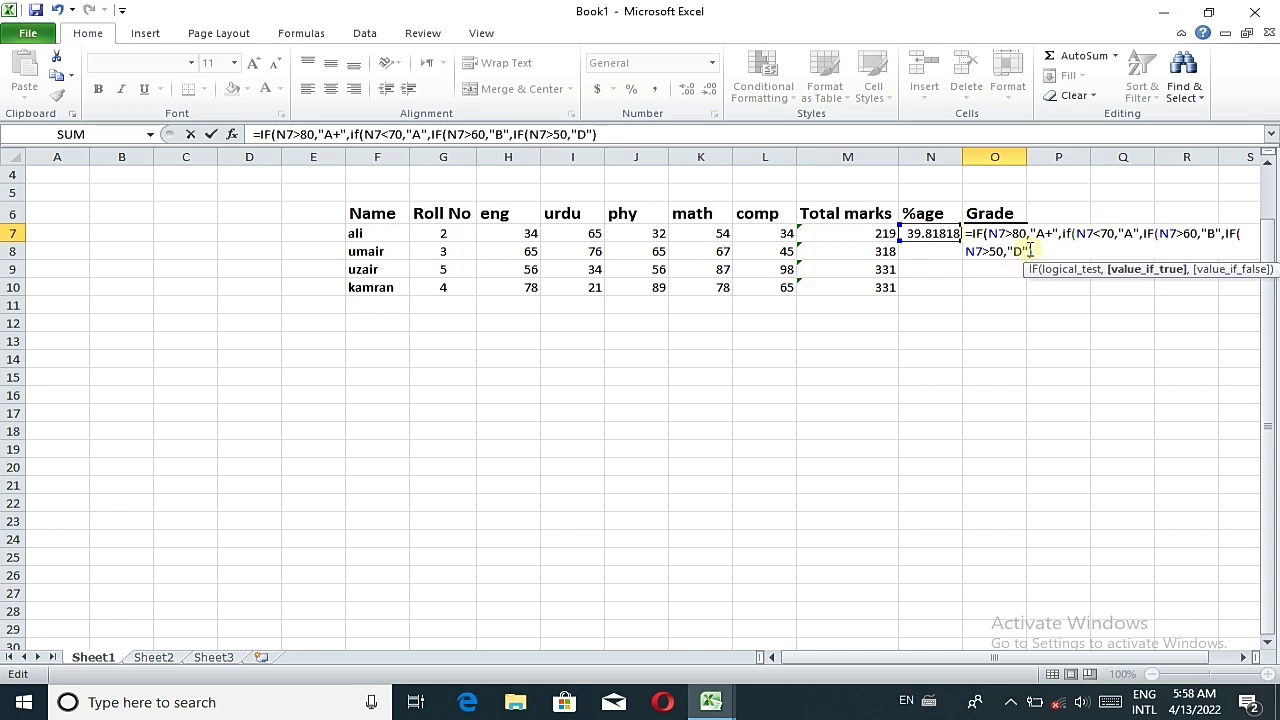
text(if)
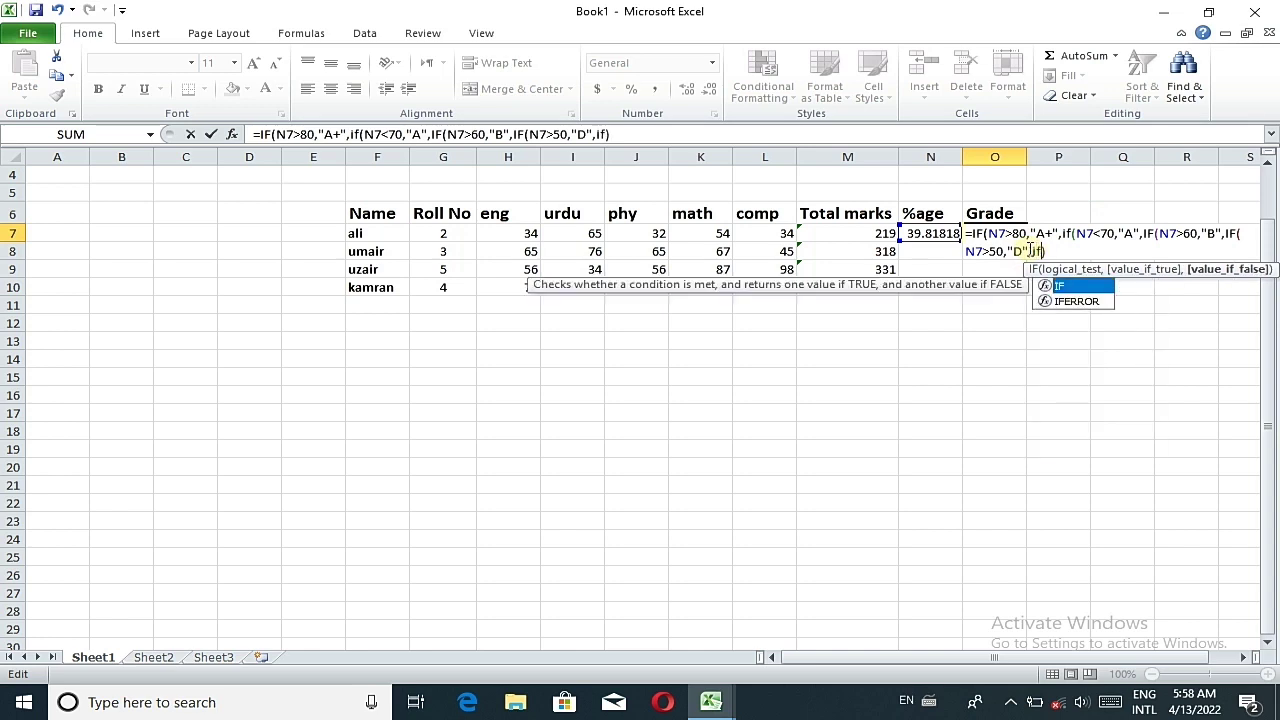
key(Tab)
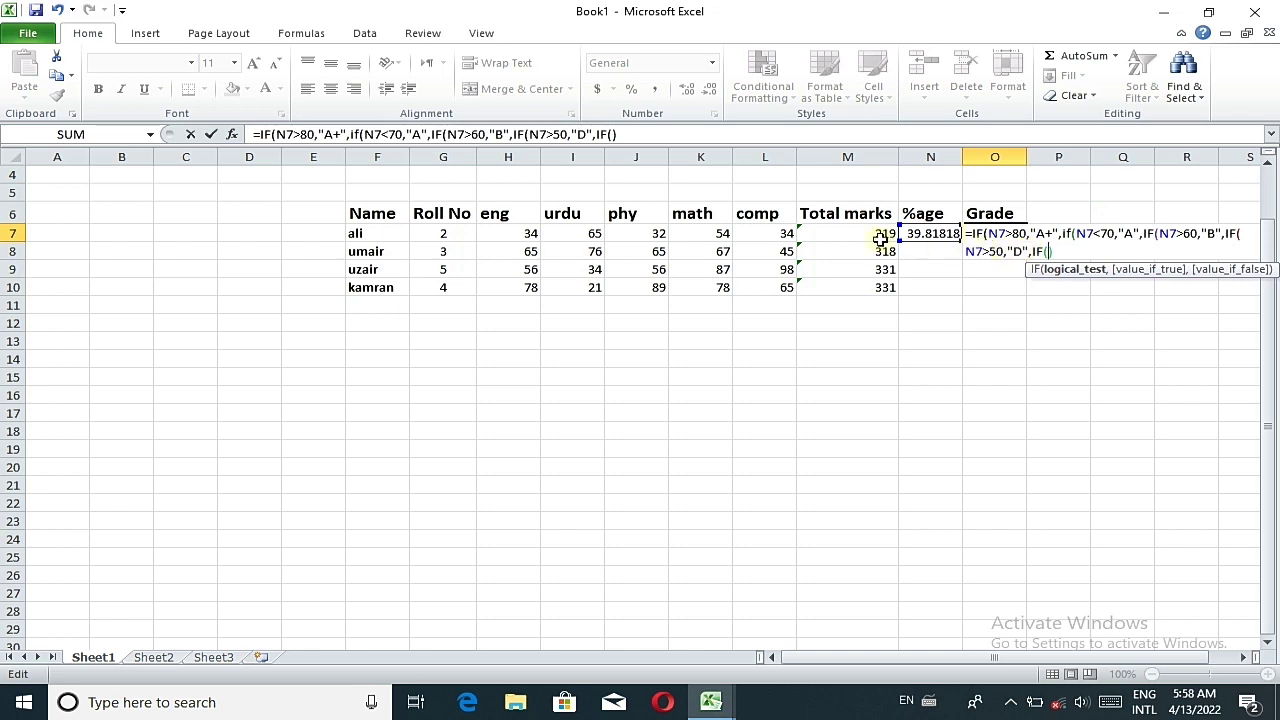
- Finish with N7>40 returning "E", otherwise "F", close all brackets and enter the formula
click(917, 232)
text(>)
text(40))
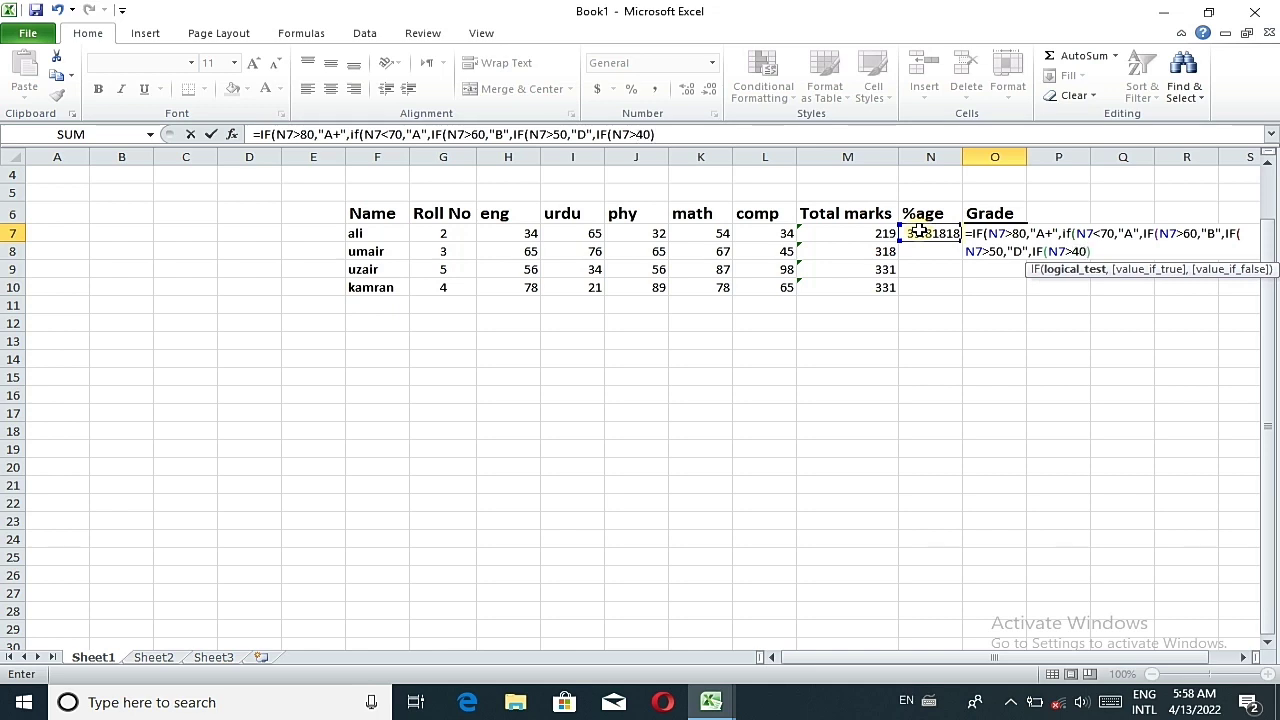
text(,"")
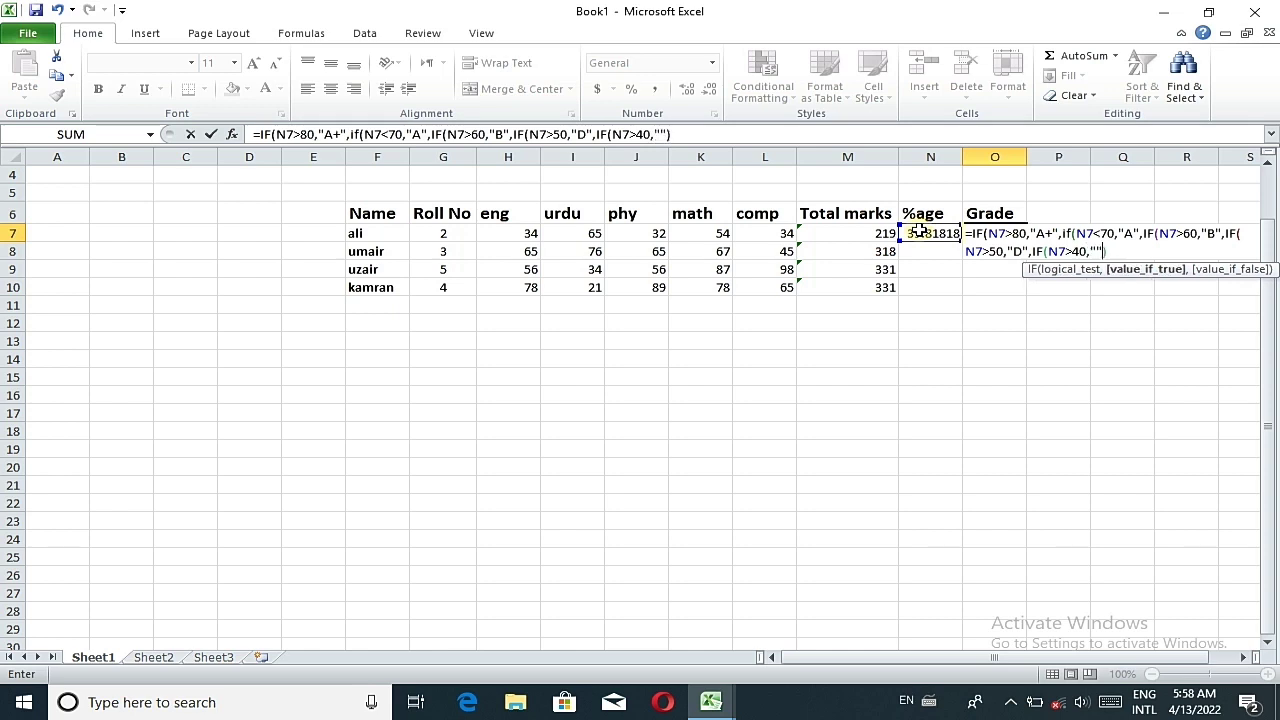
click(1097, 250)
text(E")
text(,)
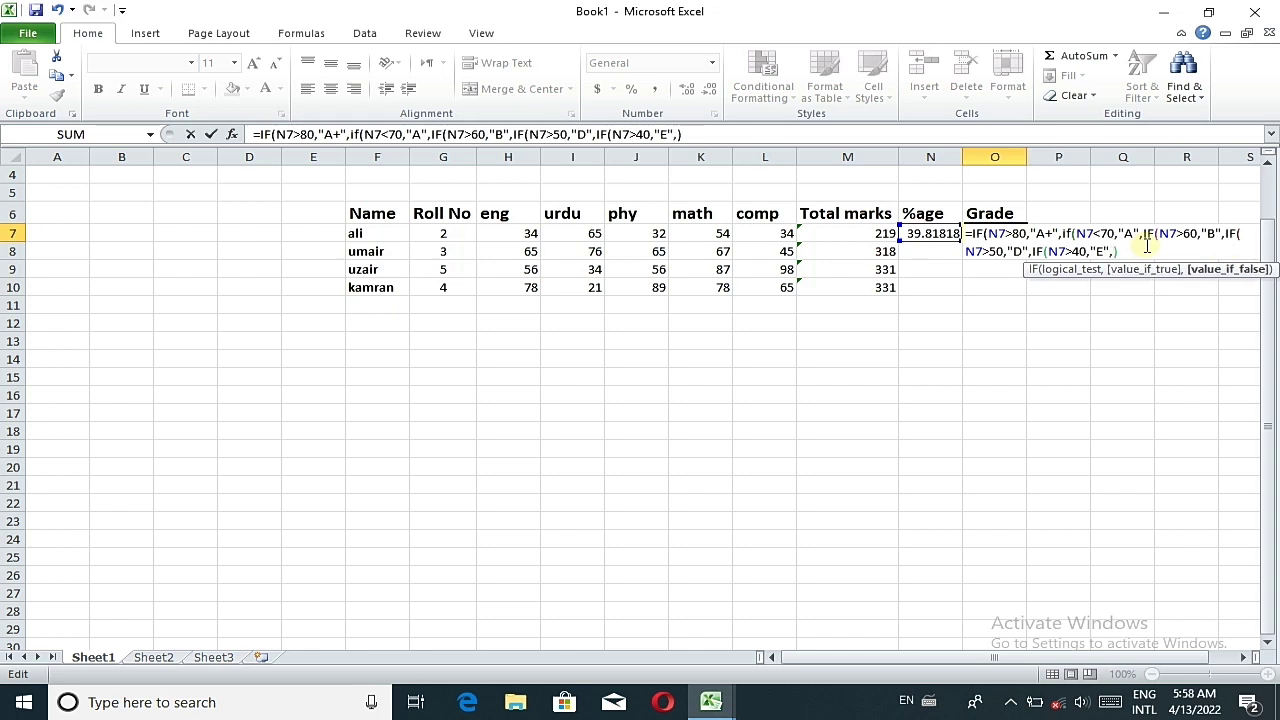
text(F)
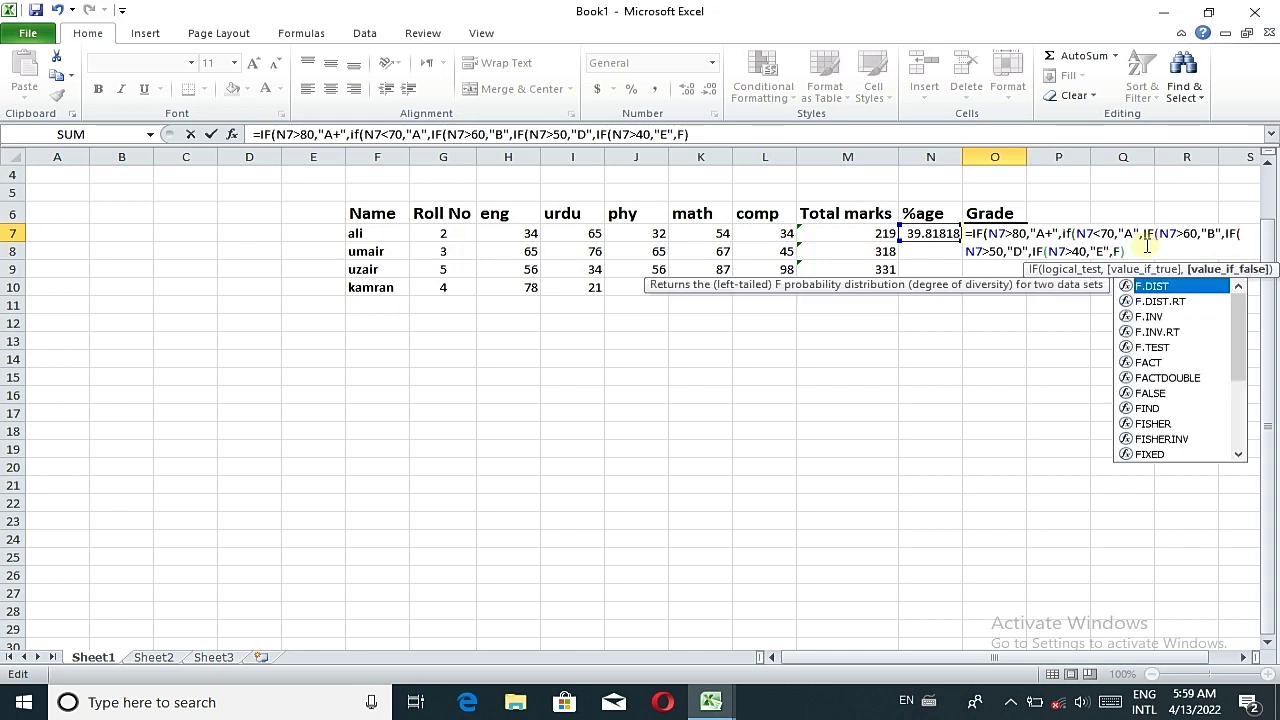
key(BackSpace)
key(alt+shift)
text("")
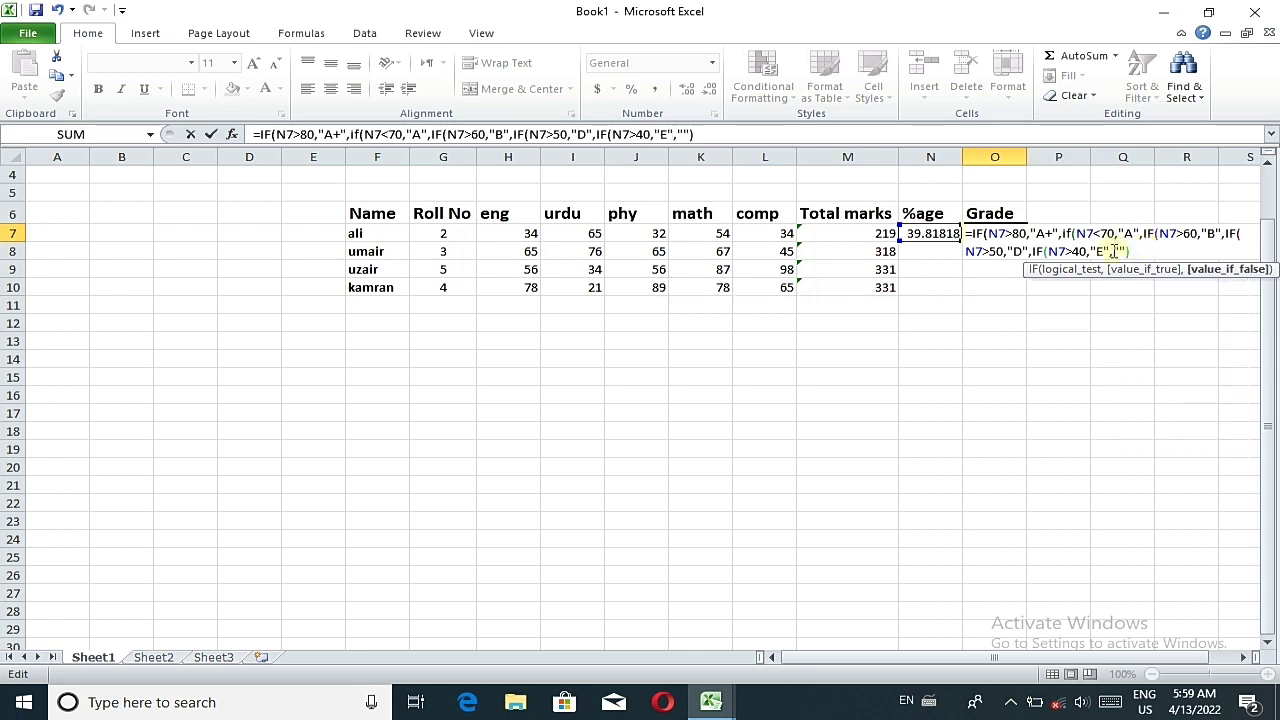
click(1117, 250)
text(F")
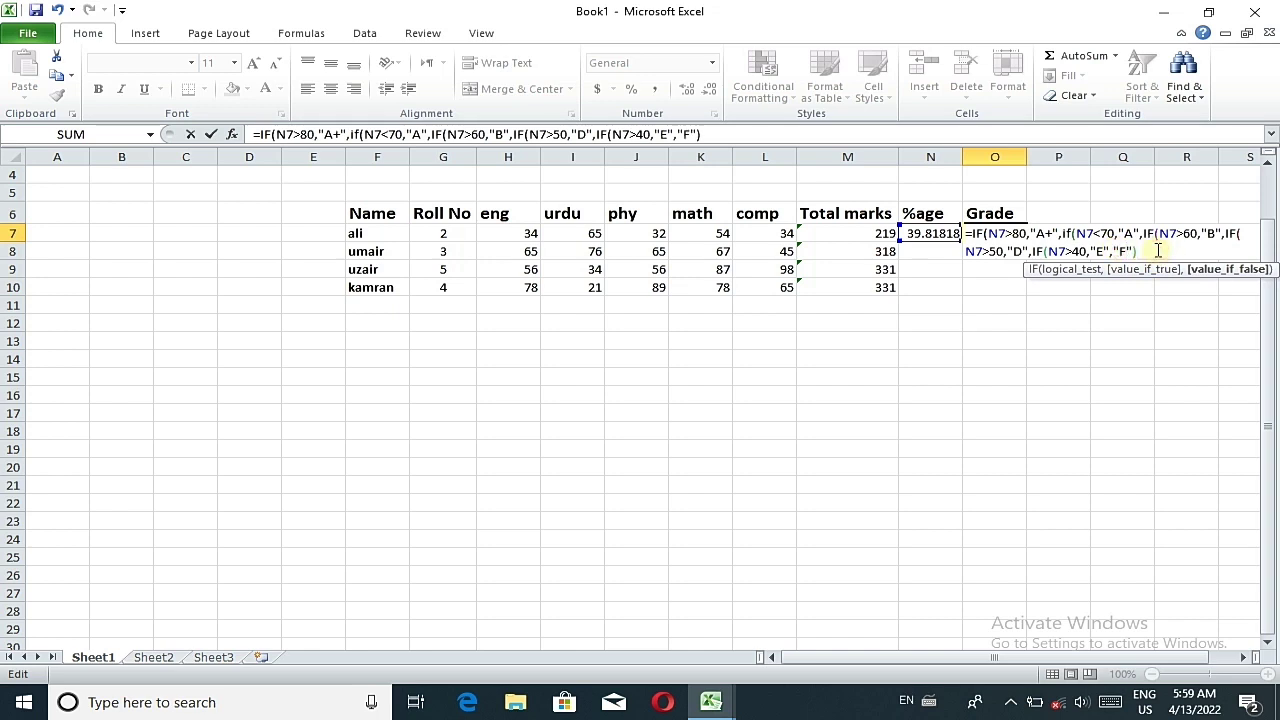
text())
text()))
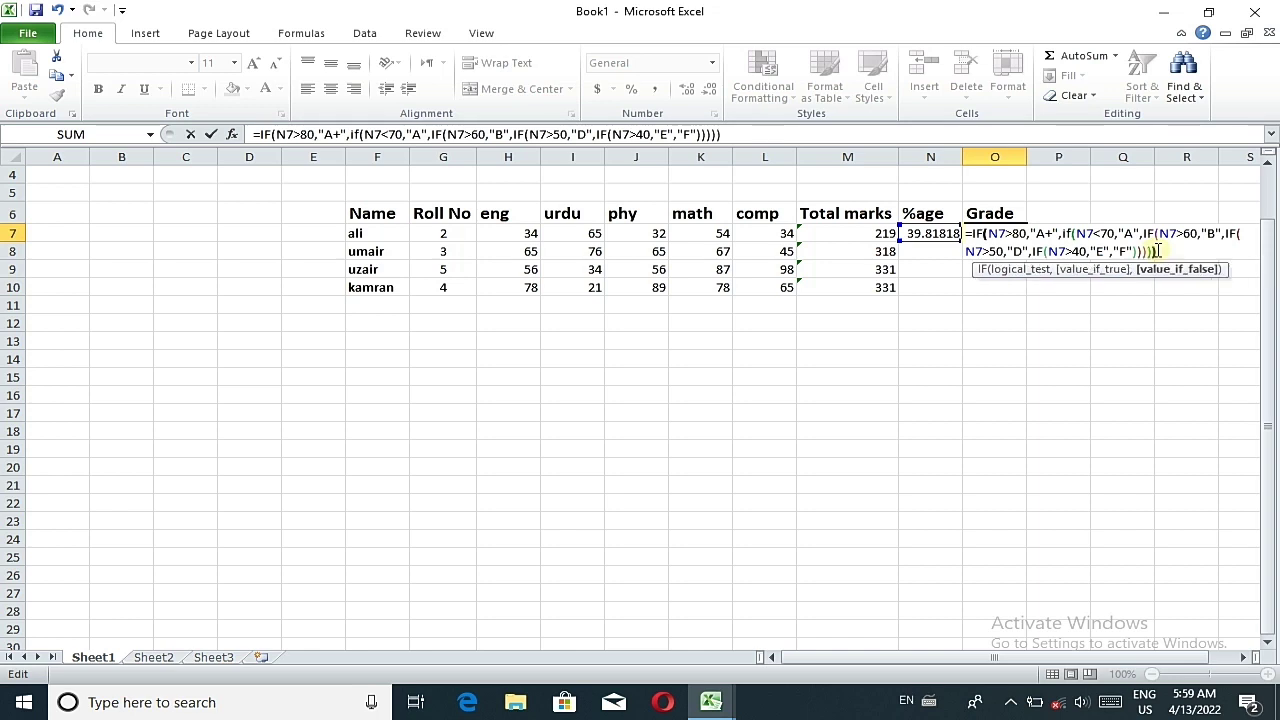
text())
key(Return)
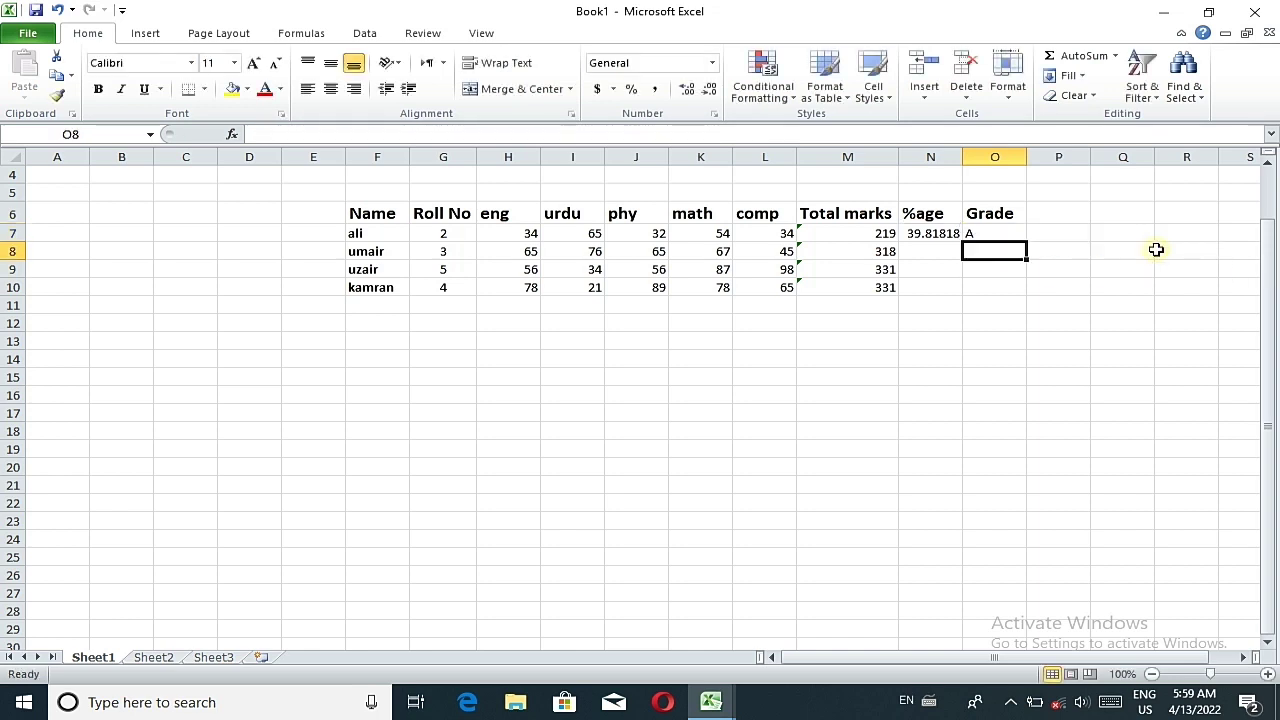
- Copy N7's %age formula down to row 10
click(982, 326)
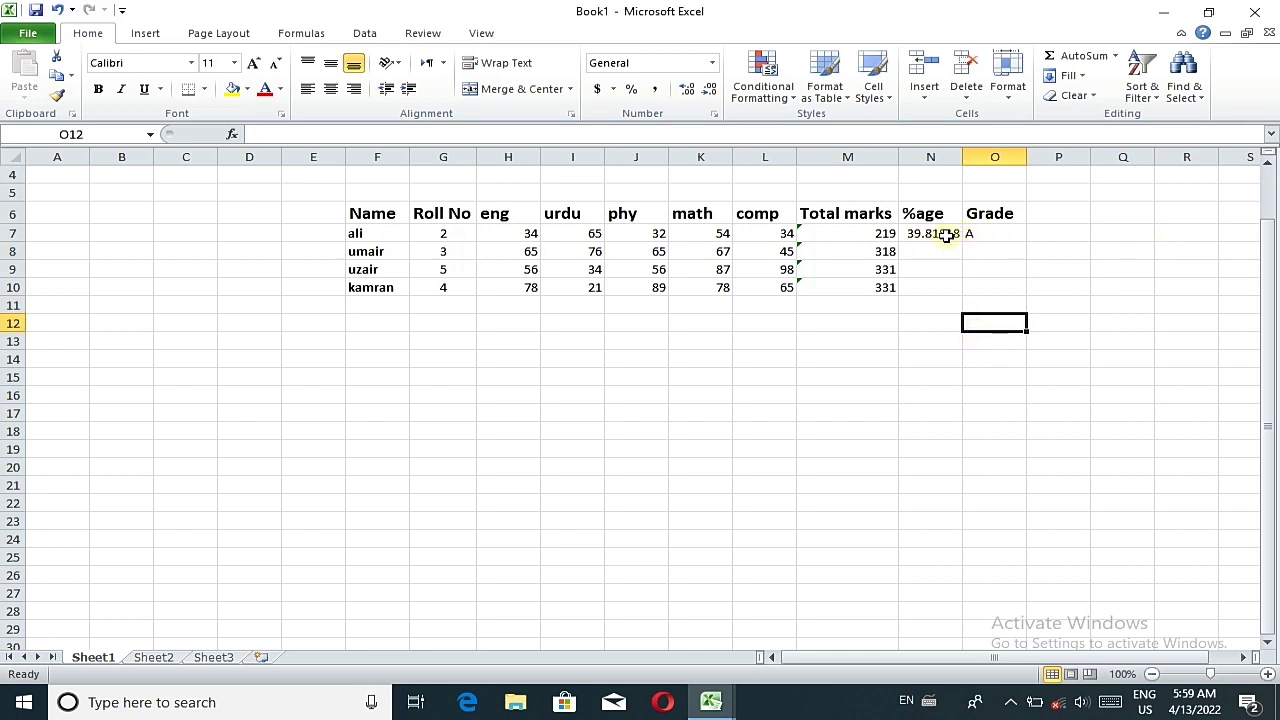
click(938, 252)
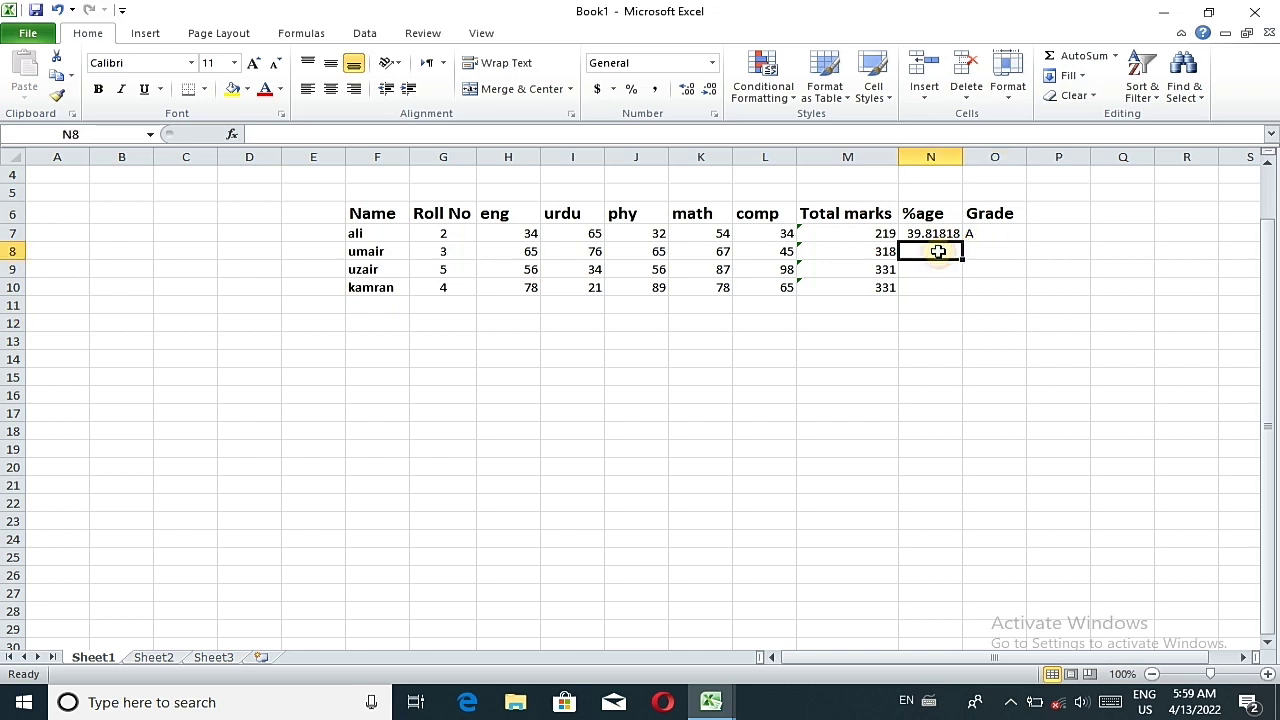
key(Up)
key(Up)
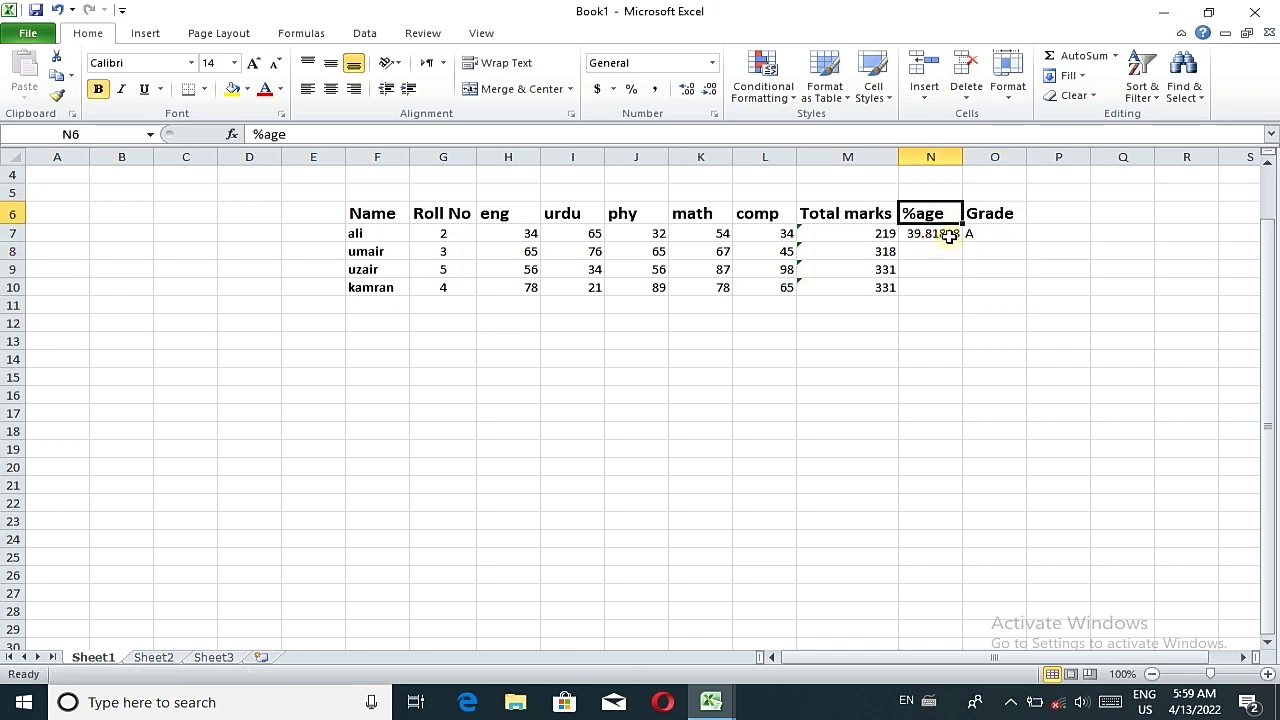
click(948, 235)
drag(963, 240, 966, 289)
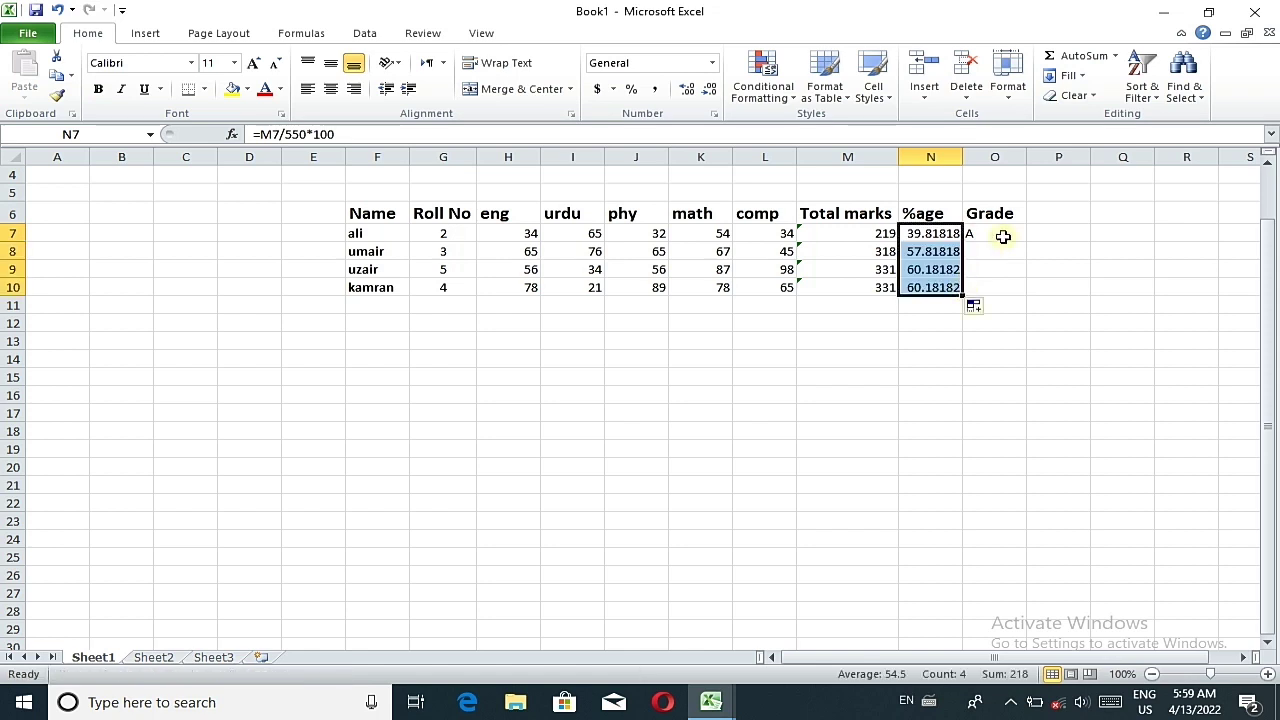
- Copy O7's grade formula down to O10 and reopen O7 for editing
click(1002, 236)
drag(1028, 243, 1036, 303)
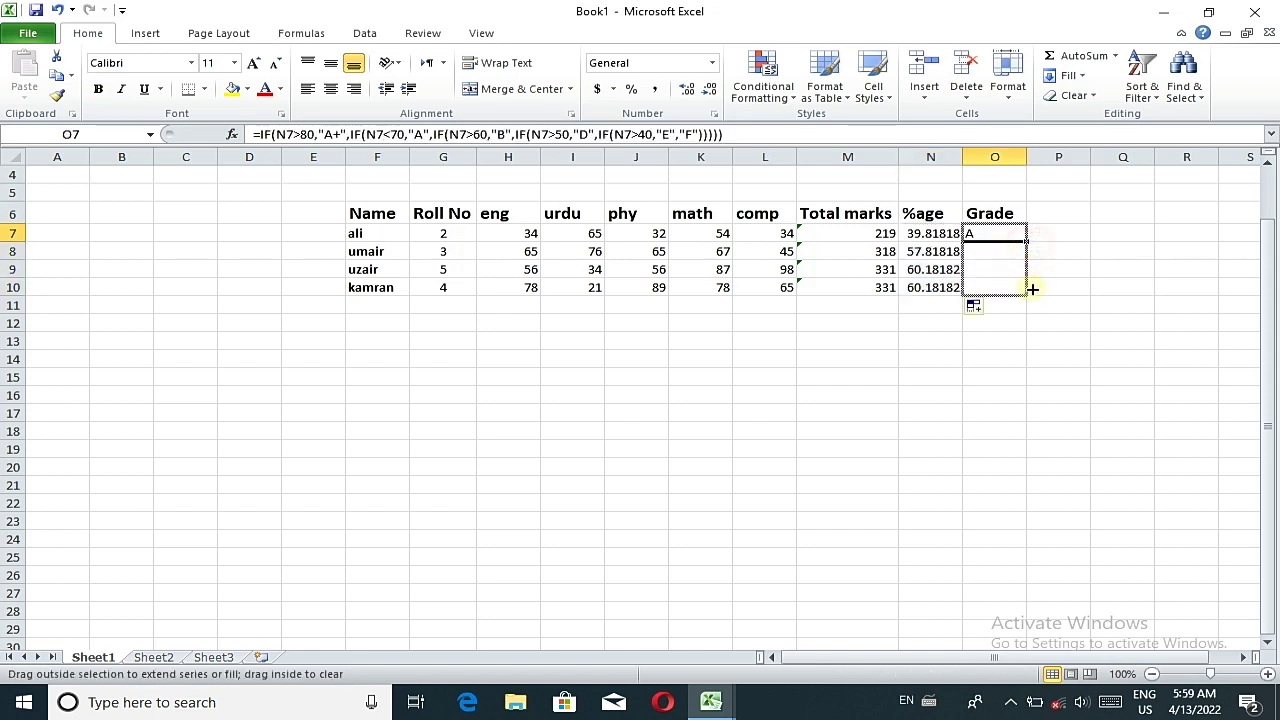
double_click(999, 236)
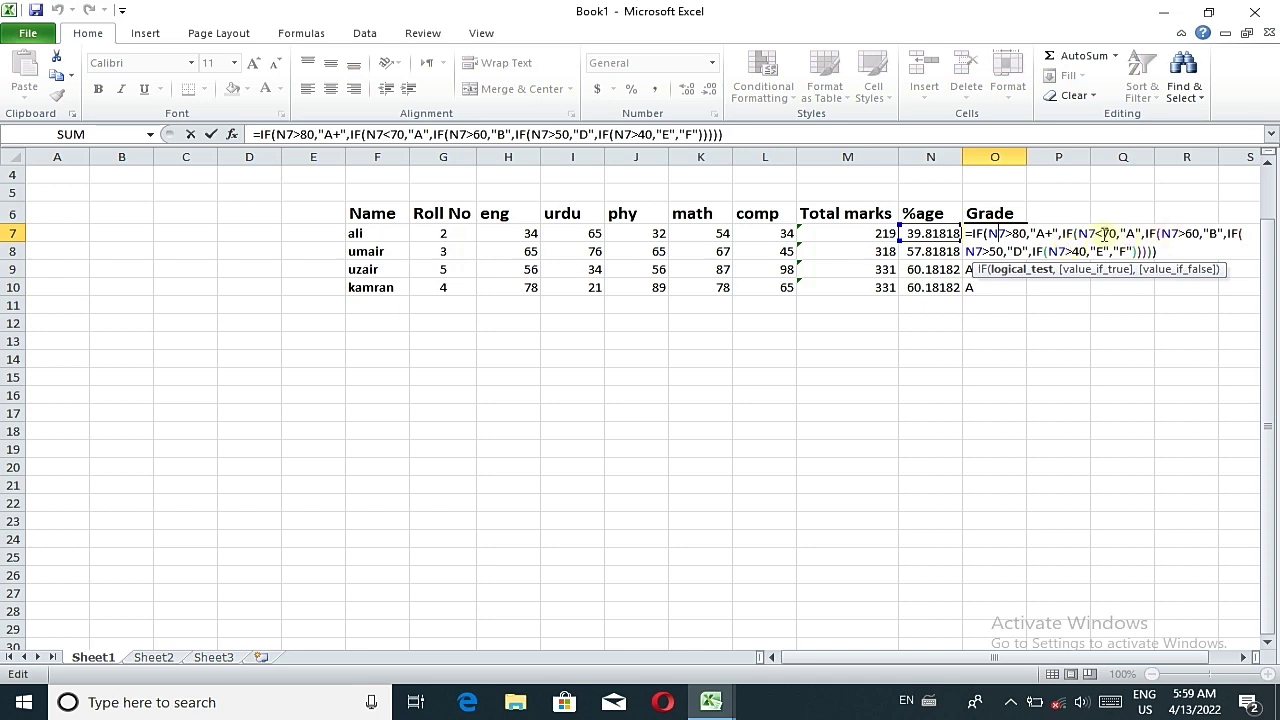
- Change the grade formula's N7<70 condition to N7>70
drag(1102, 233, 1095, 233)
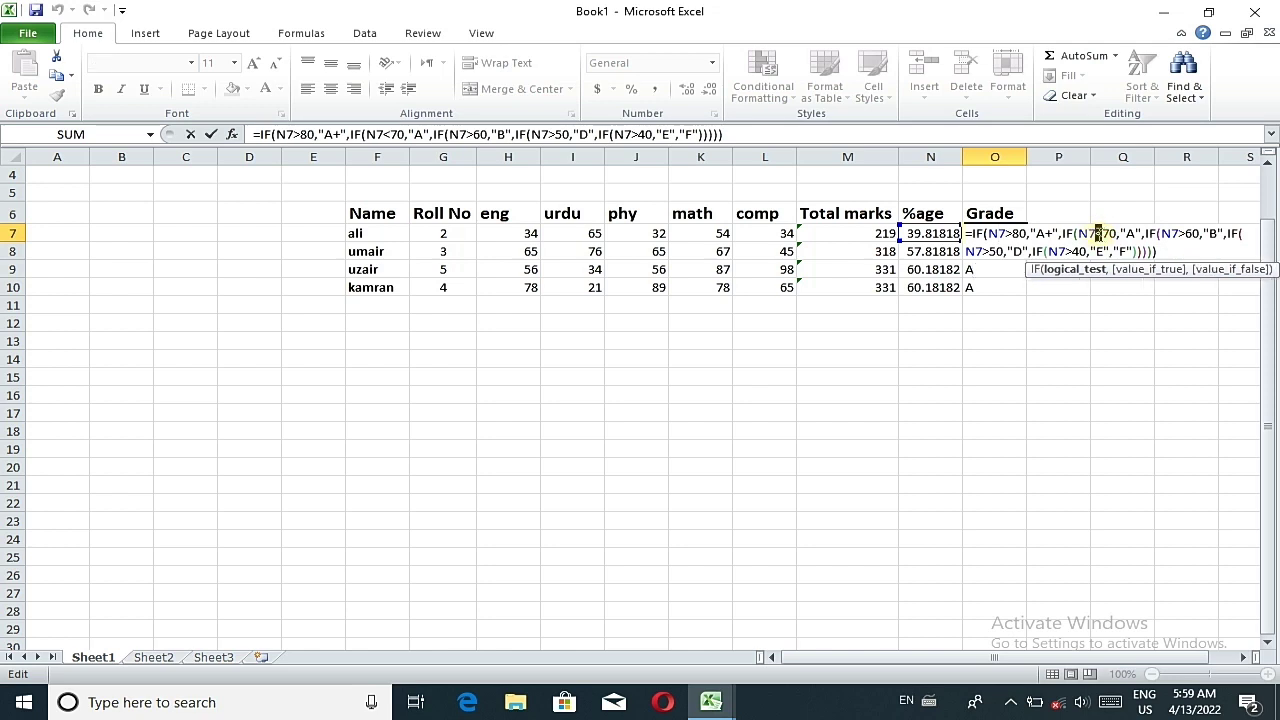
text(>)
key(Return)
- Refill the corrected grade formula down to O10, giving F, D, B, B
click(1020, 322)
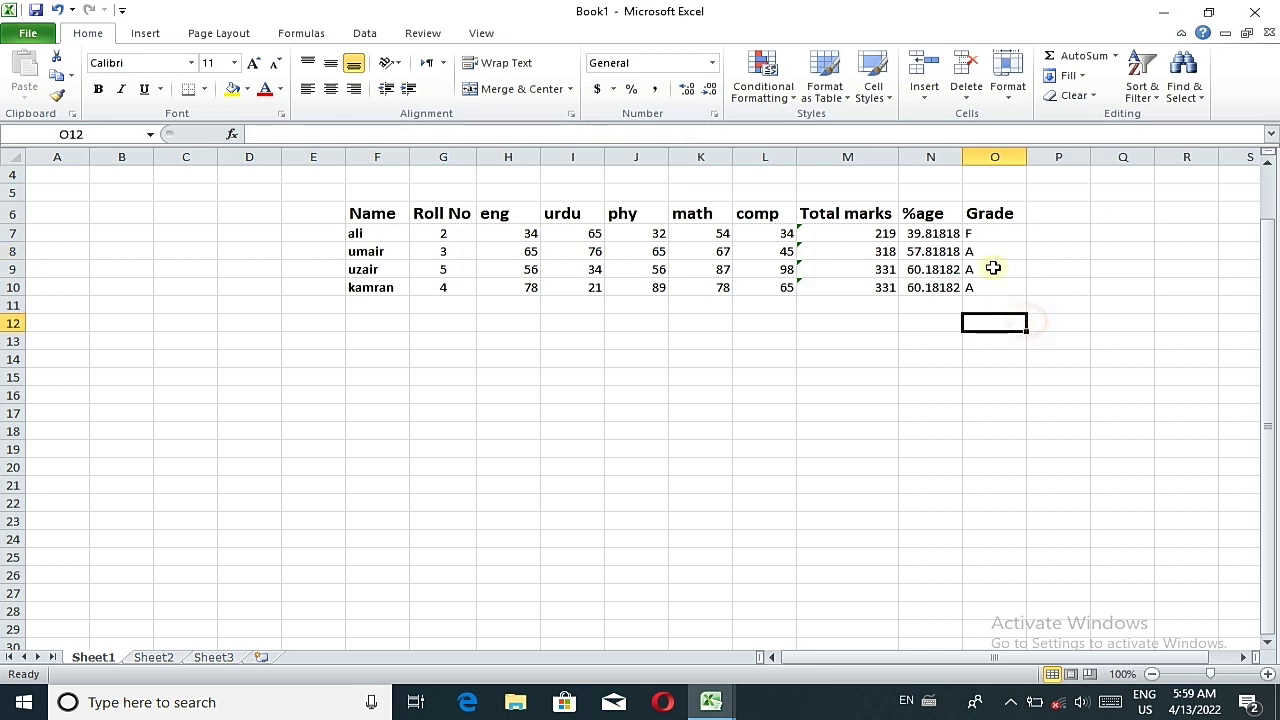
click(1003, 232)
drag(1026, 242, 1029, 290)
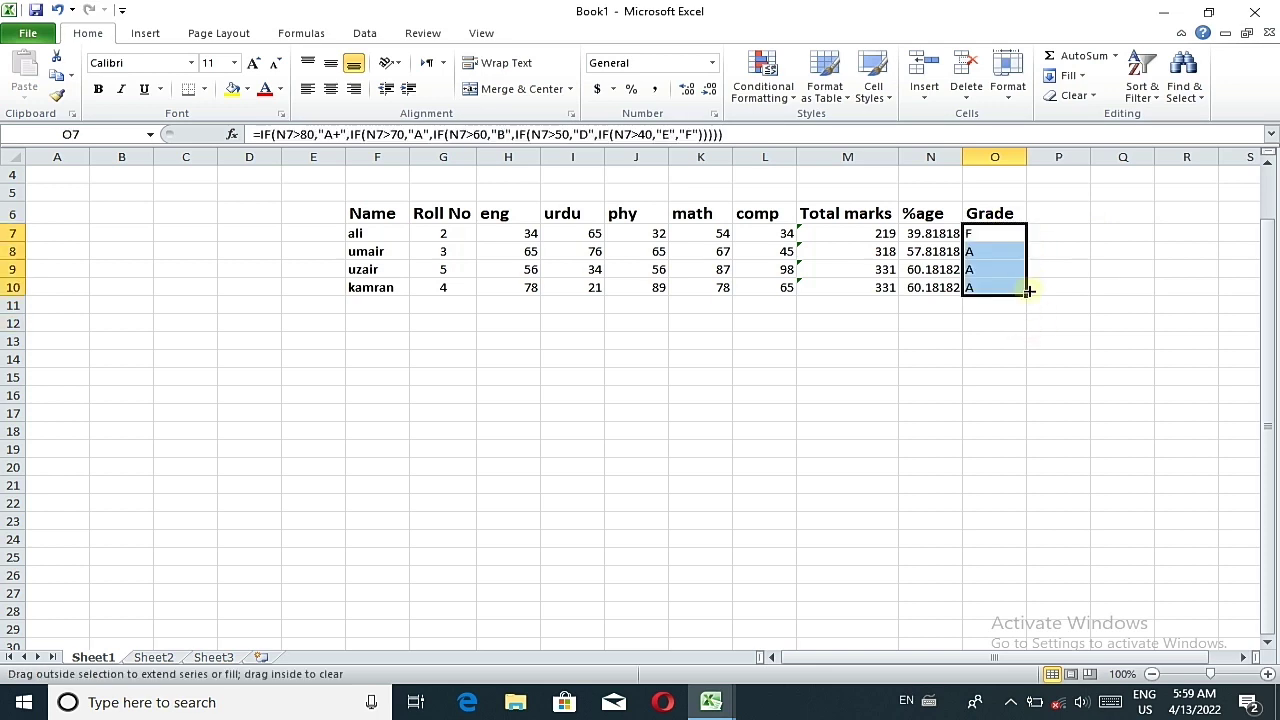
click(932, 372)
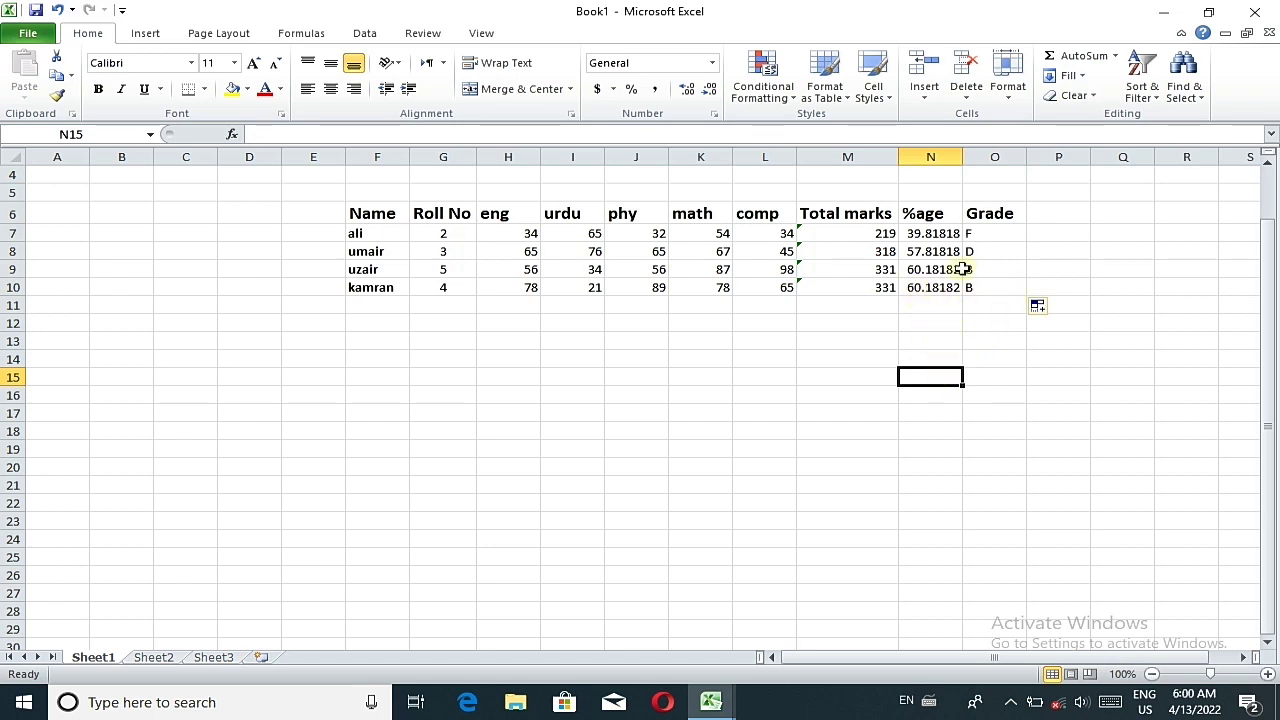
drag(982, 235, 984, 286)
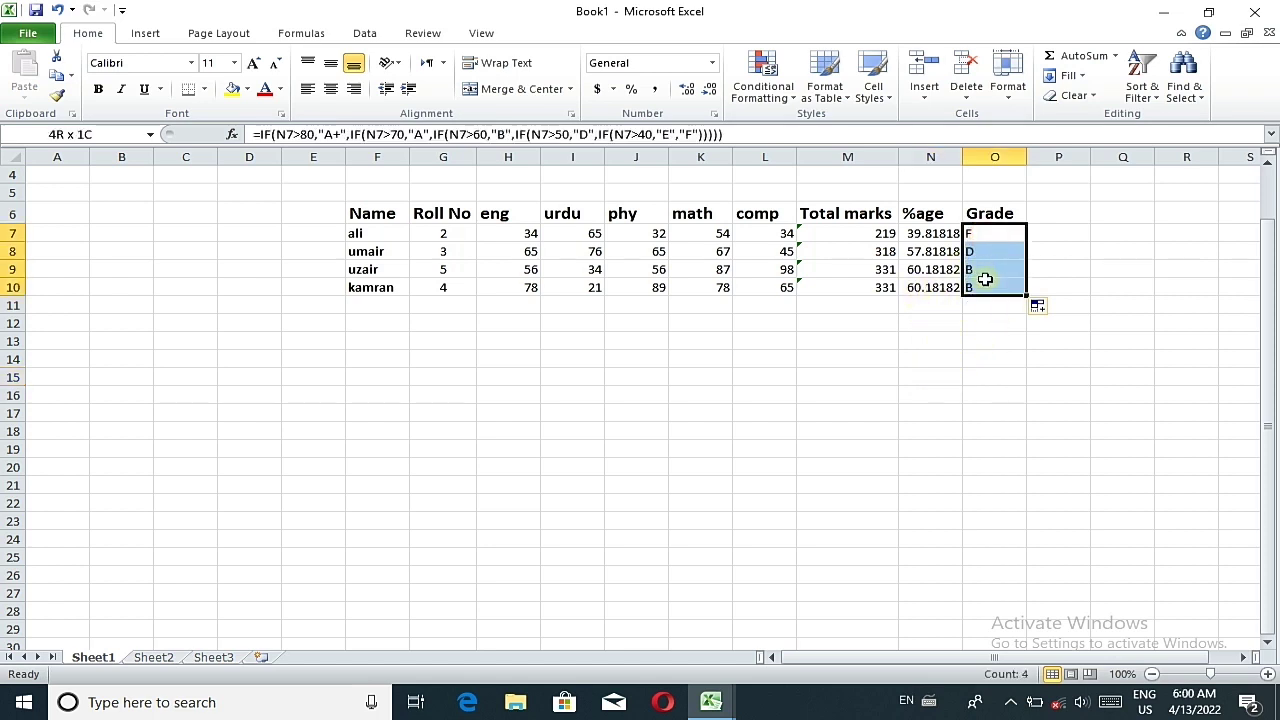
- Centre the grades in O7:O10 and make them bold
click(330, 88)
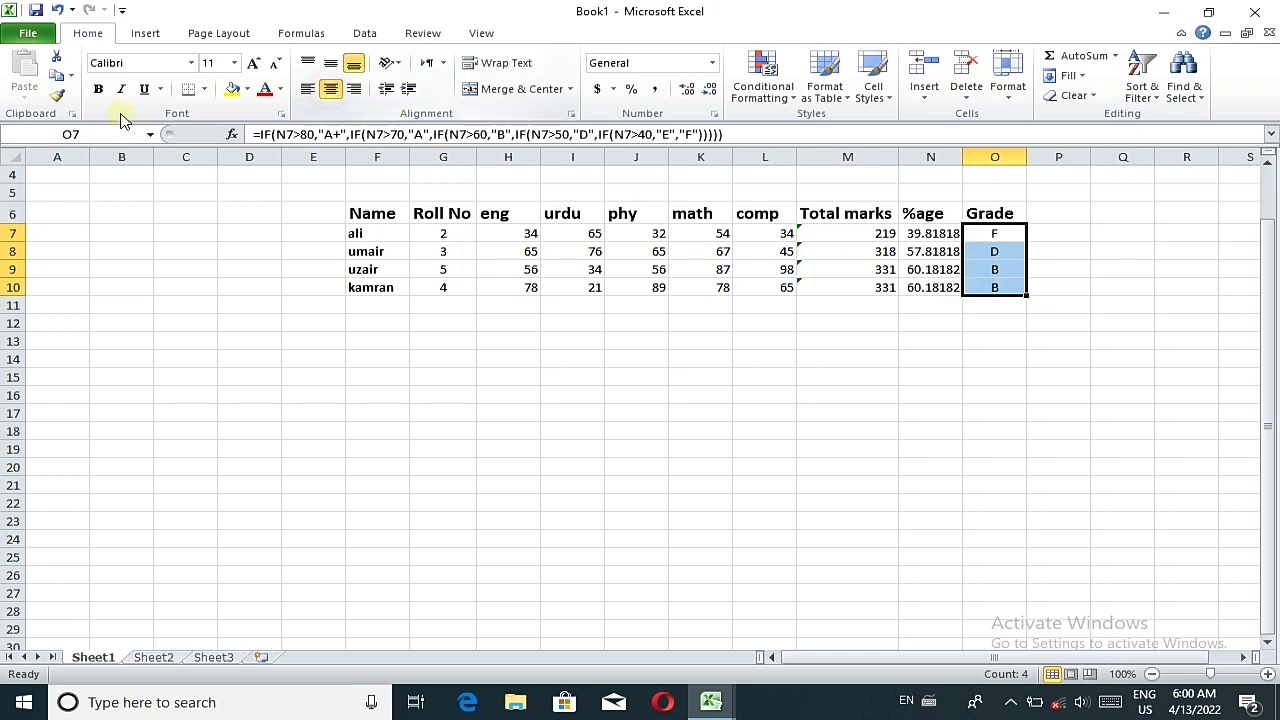
click(98, 88)
click(727, 378)
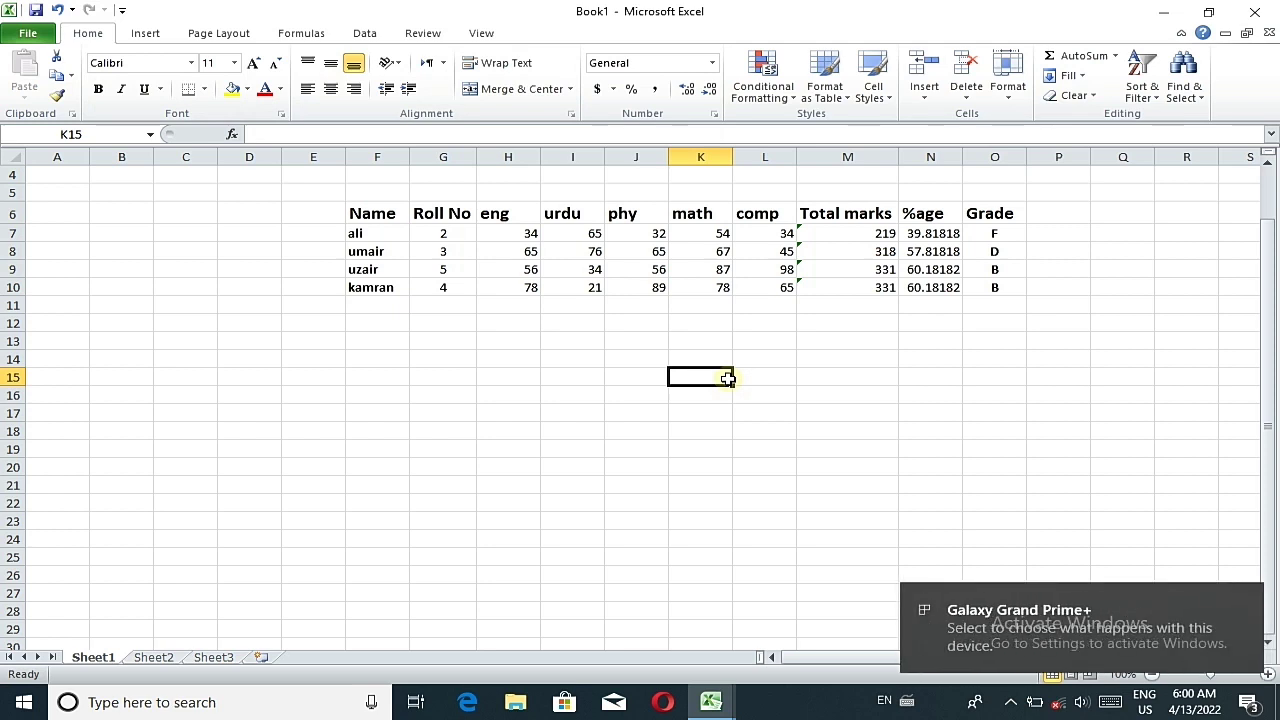
click(1248, 594)
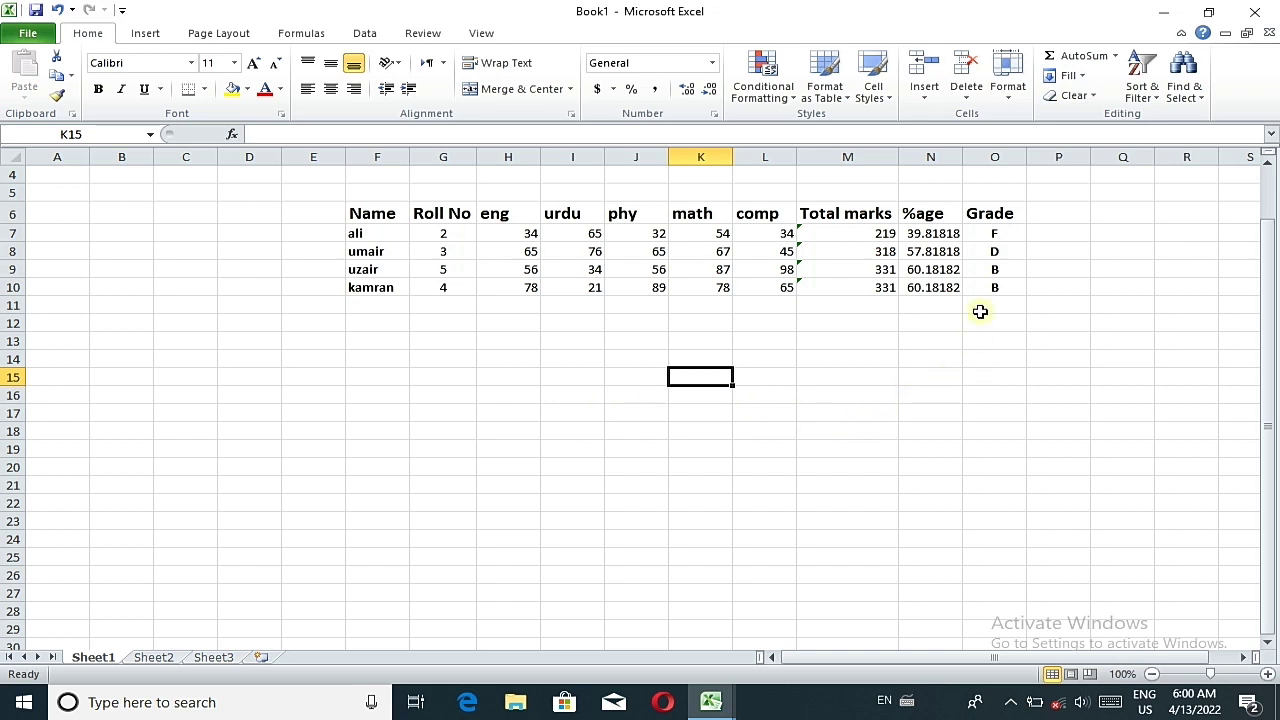
- Enlarge the Grade heading and grades in O6:O10 to 18 pt
drag(975, 212, 1012, 284)
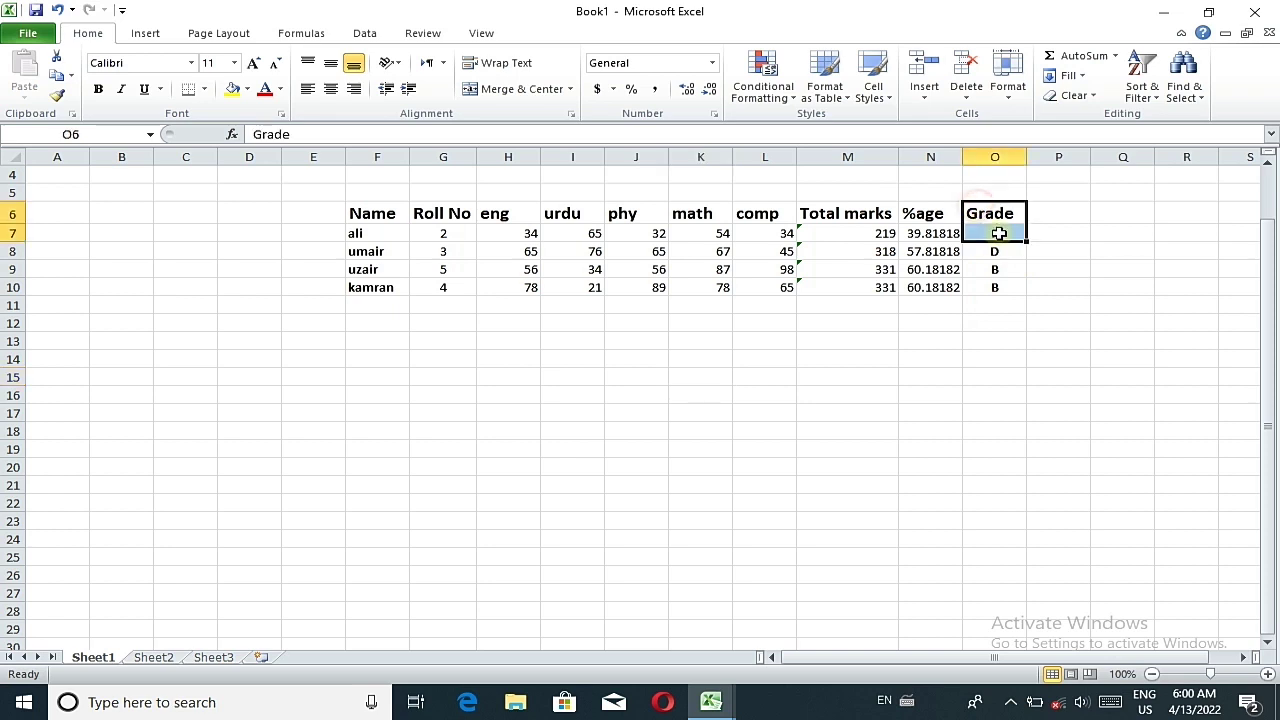
click(255, 65)
click(255, 65)
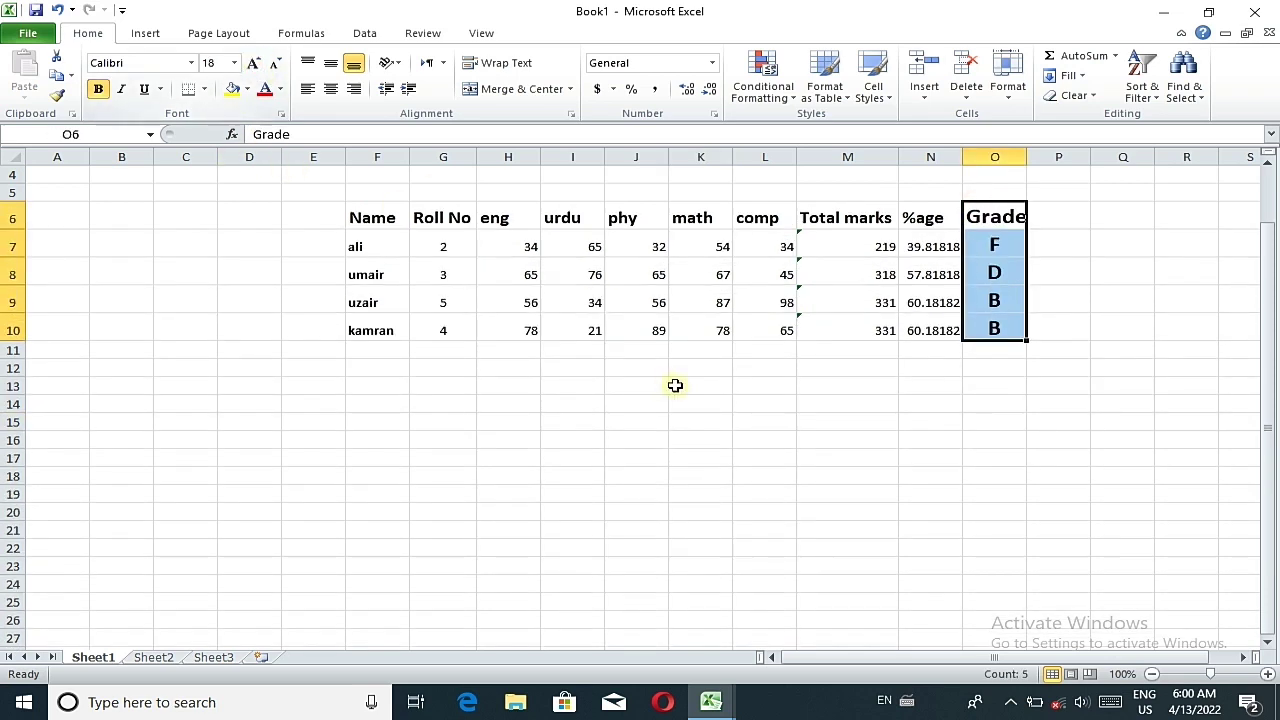
click(886, 367)
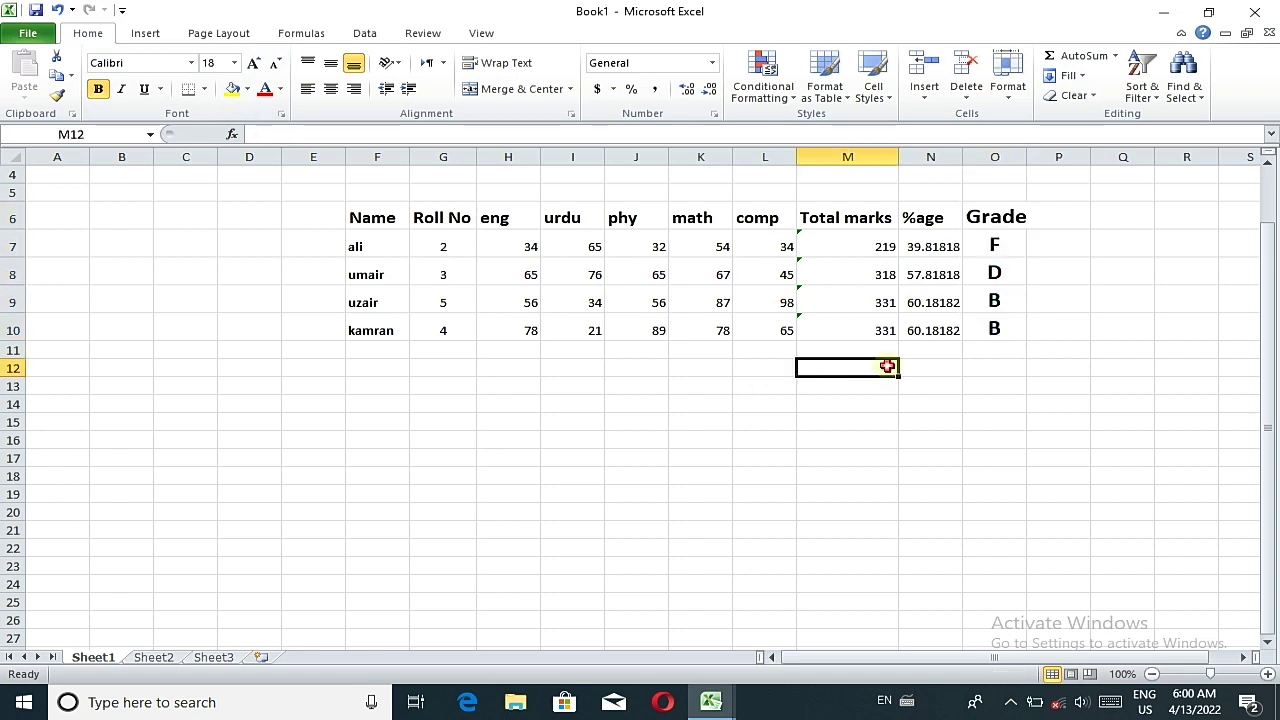
- Widen column O to fit the larger grades
click(1030, 172)
key(Up)
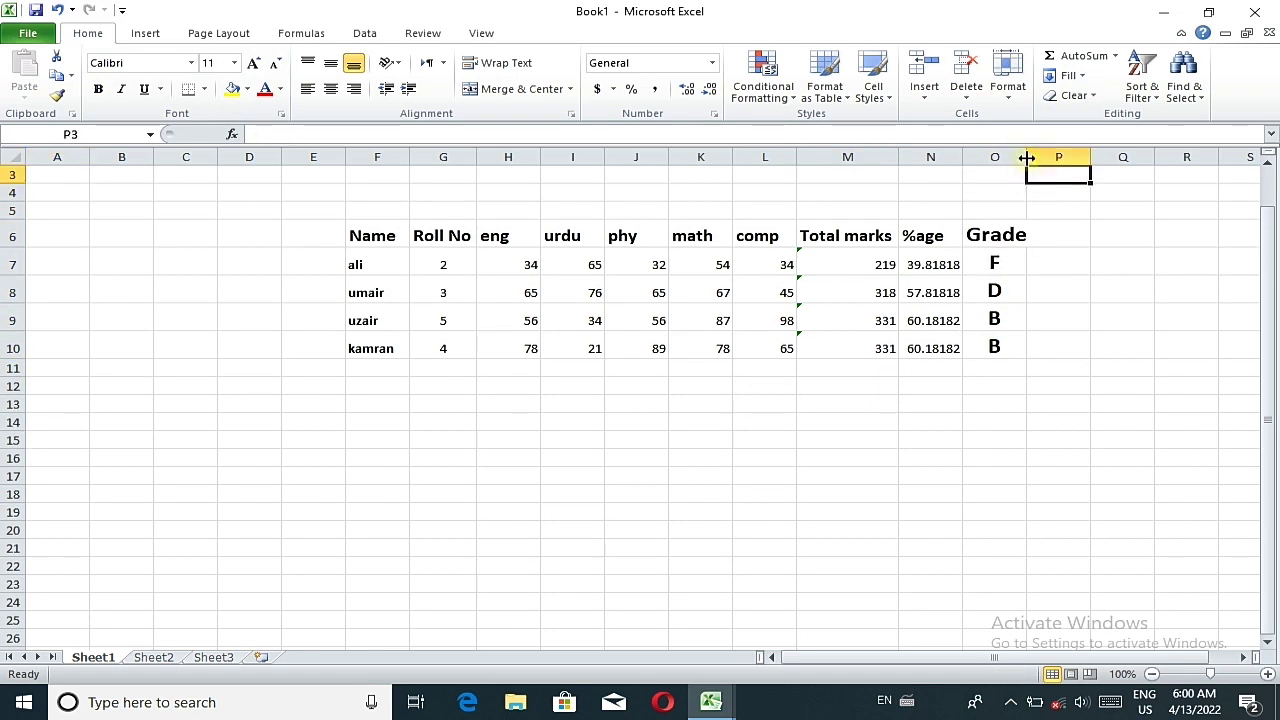
drag(1027, 157, 1032, 157)
click(1167, 457)
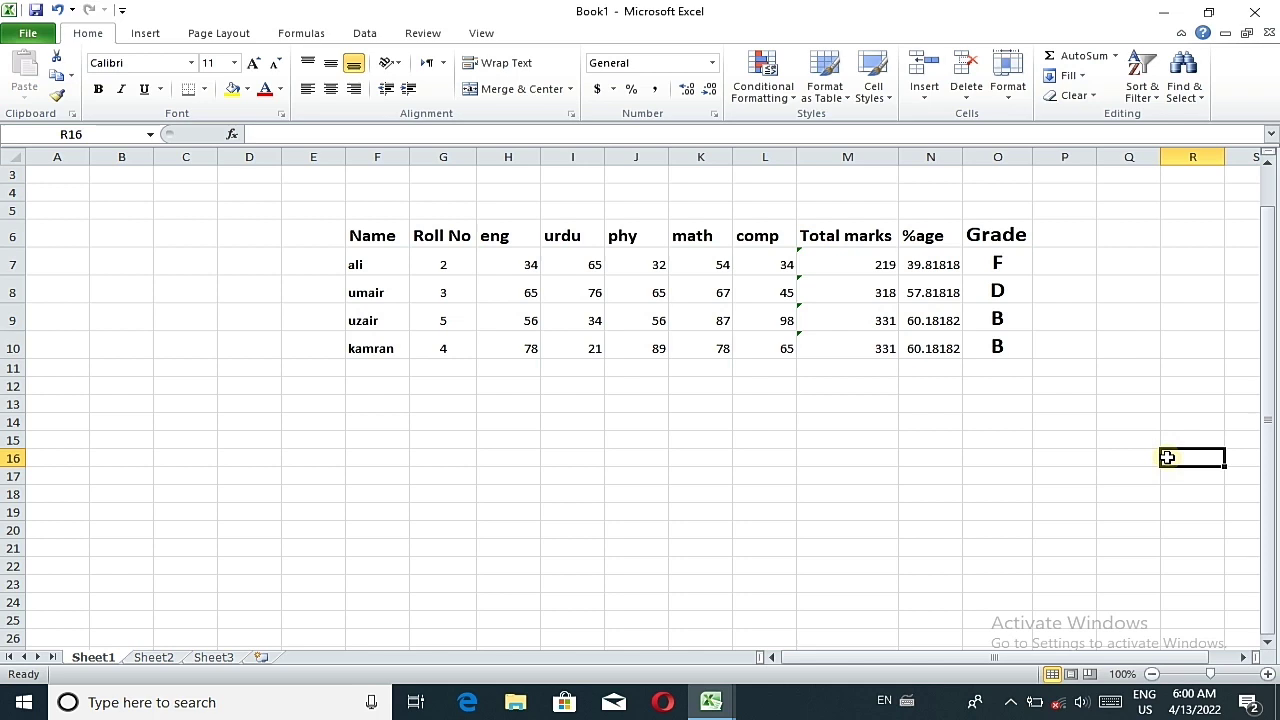
drag(343, 226, 1062, 352)
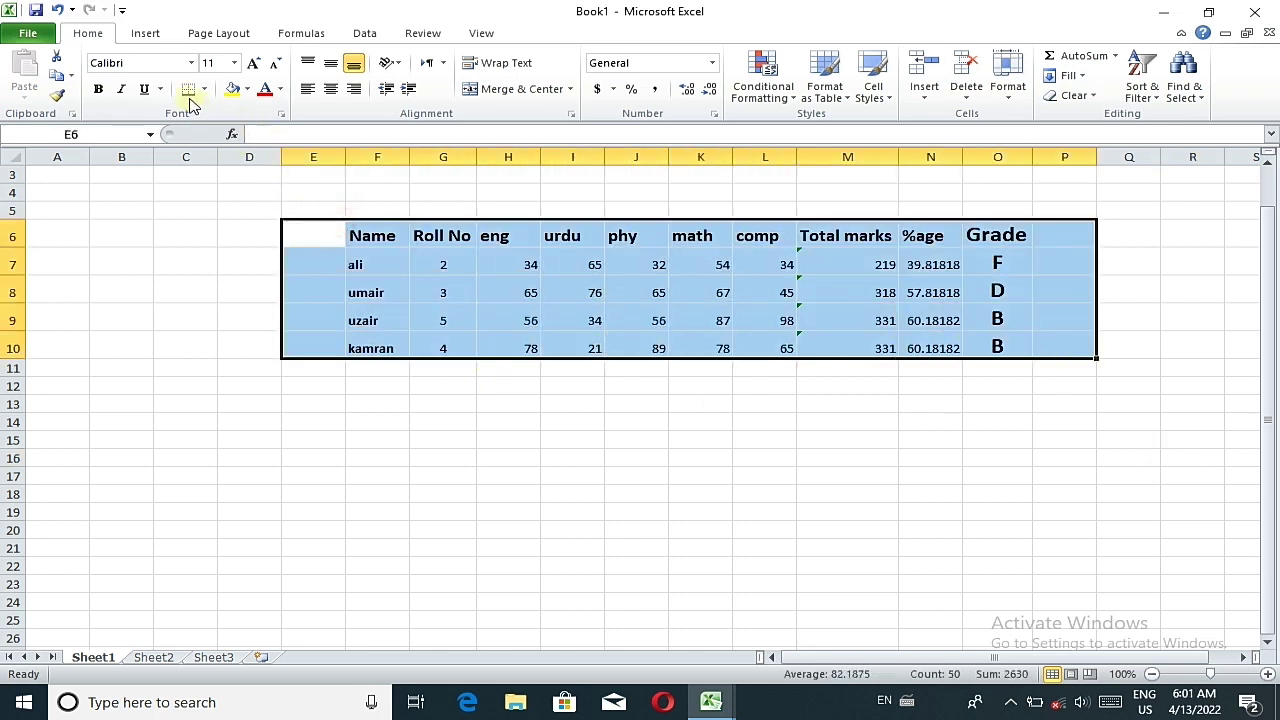
- Increase the selected marks table's font size to 22
click(254, 64)
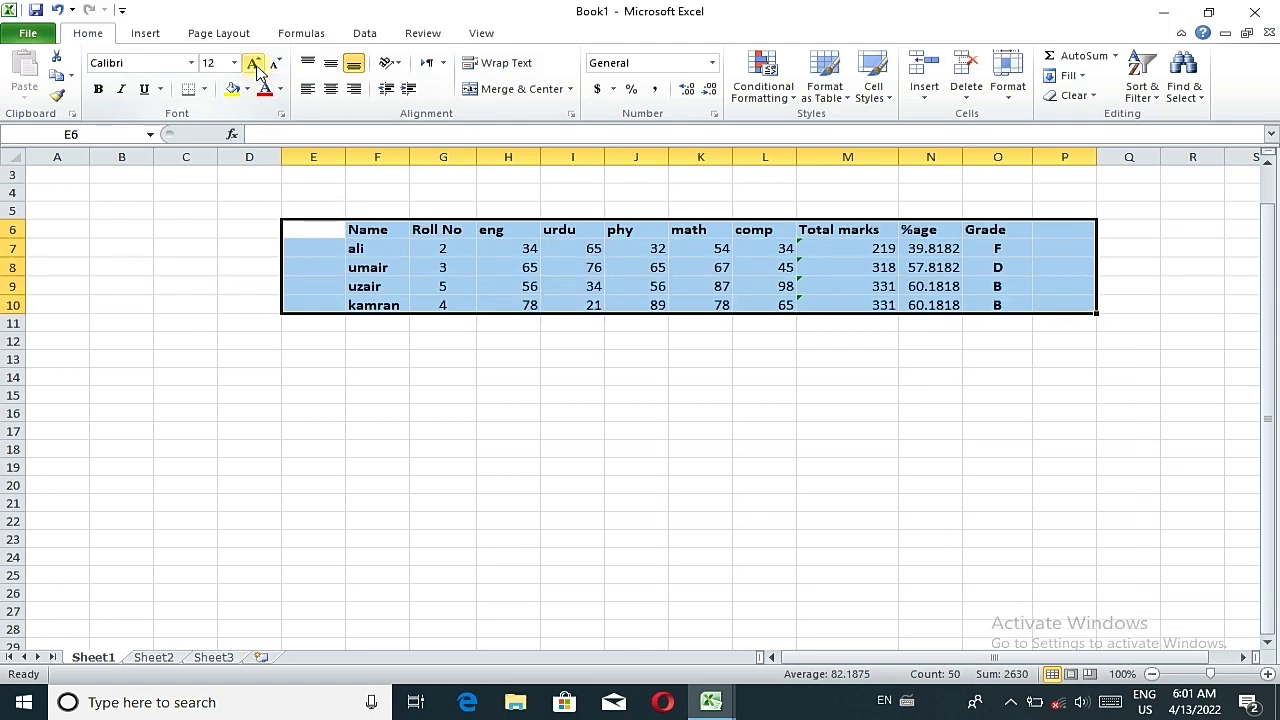
click(254, 64)
click(254, 64)
click(254, 64)
click(254, 64)
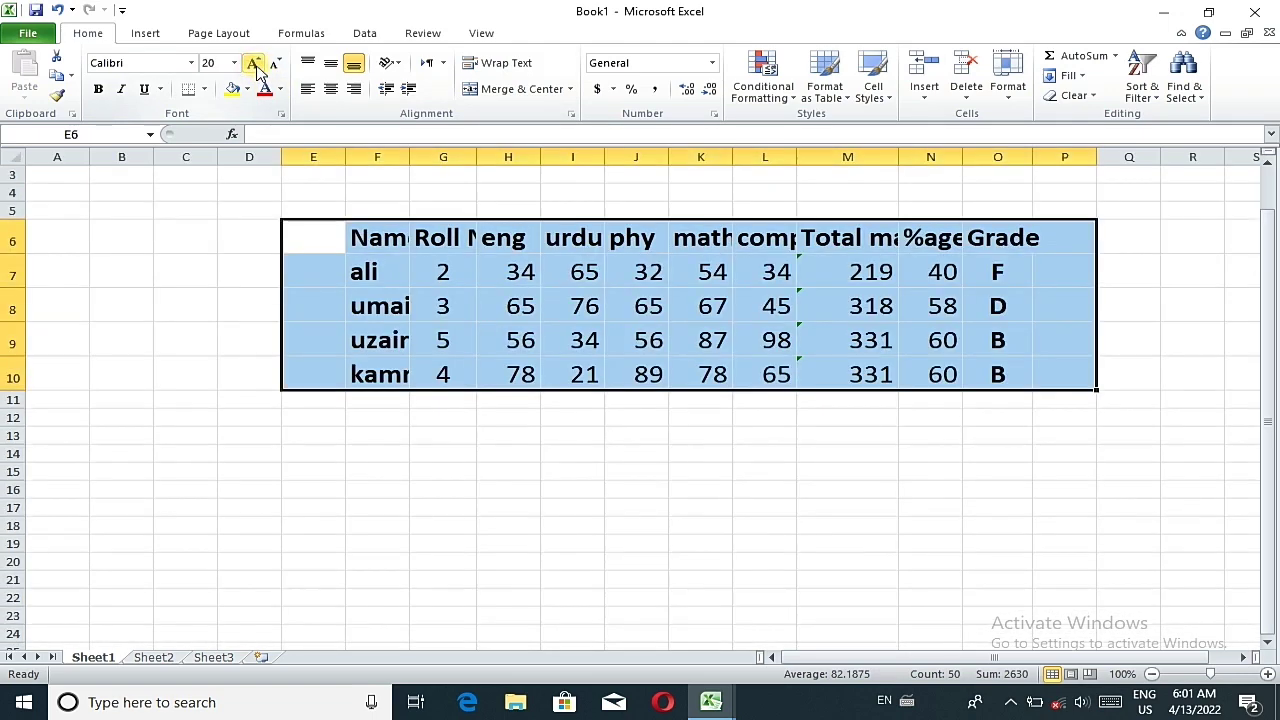
click(254, 64)
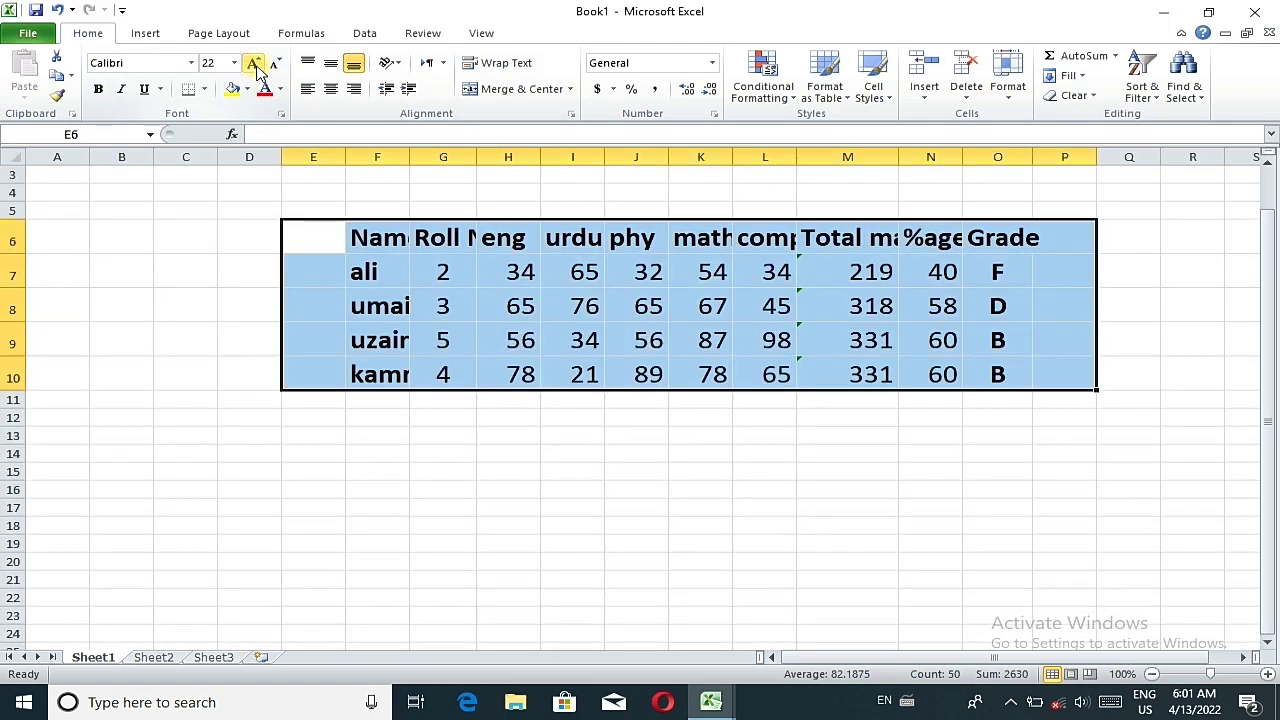
- Auto-fit all worksheet columns so full names and percentages show
click(18, 162)
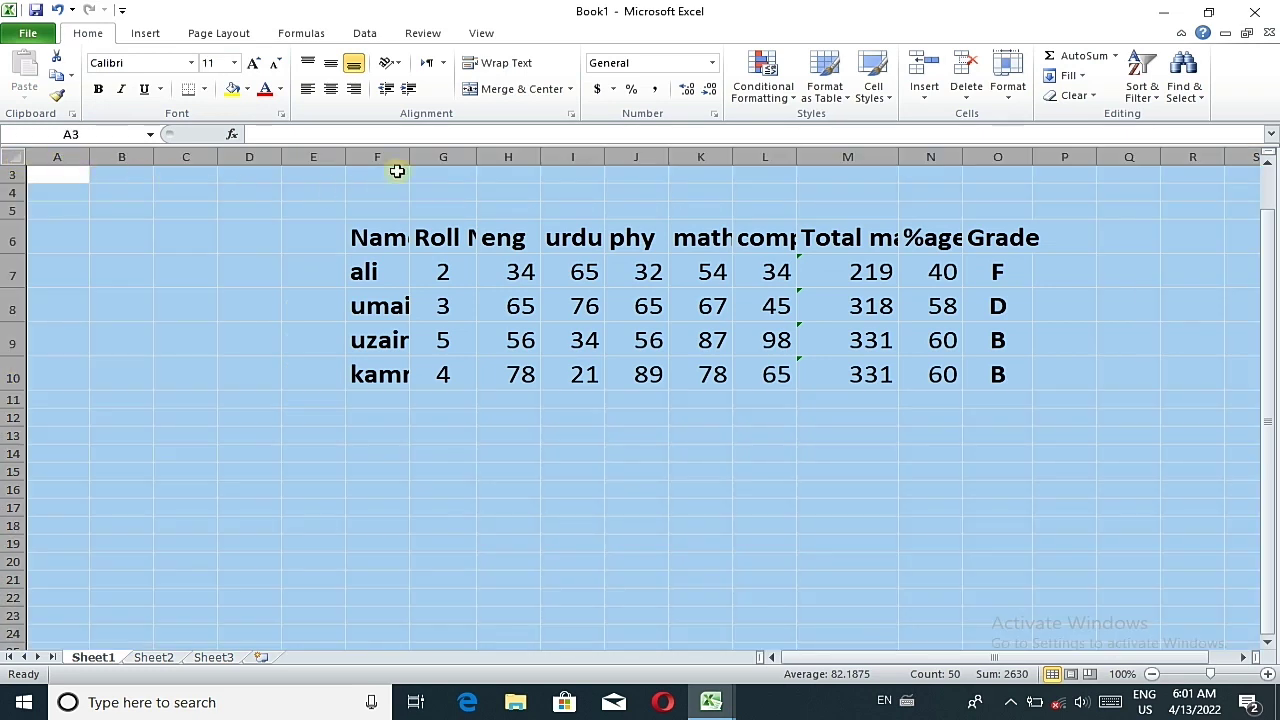
drag(409, 158, 416, 157)
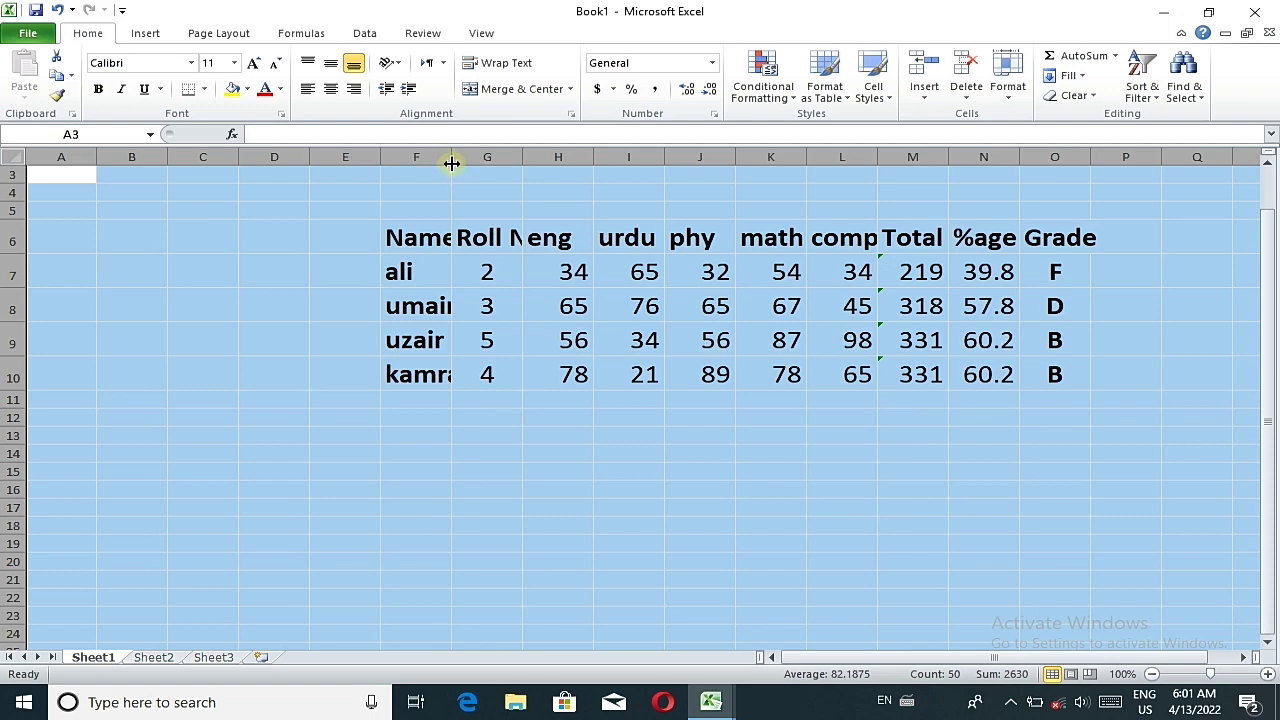
double_click(452, 157)
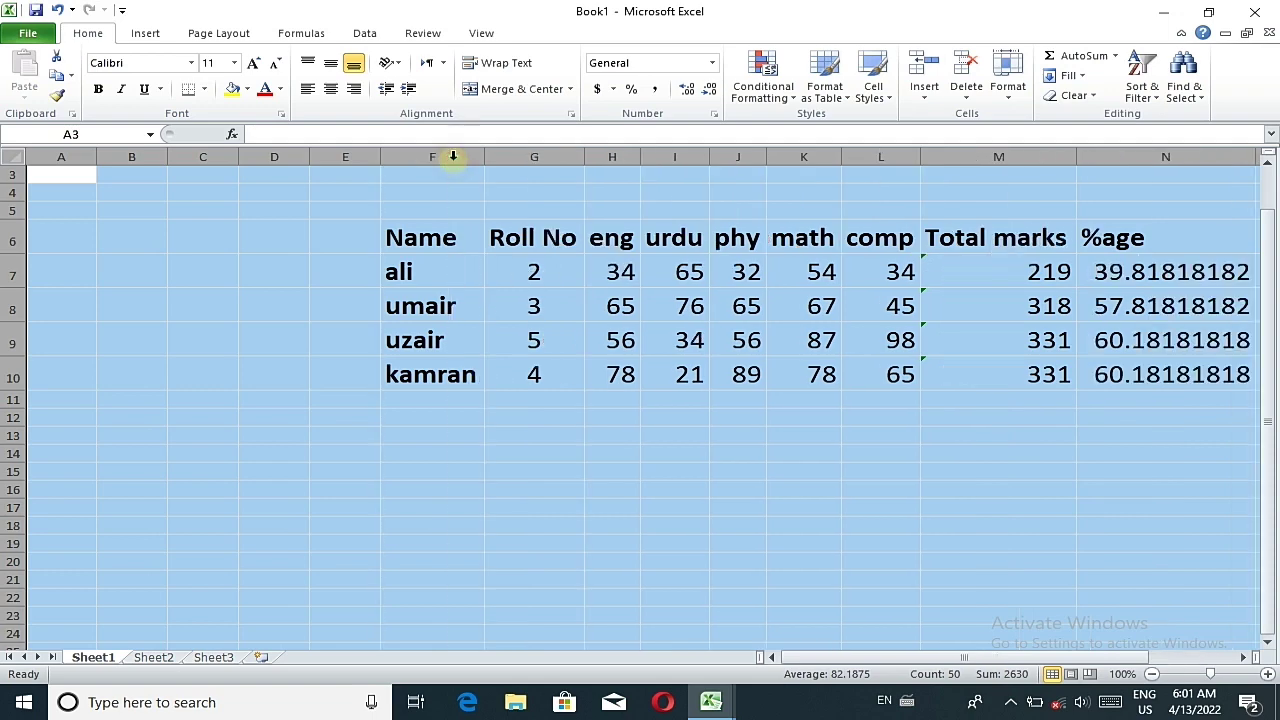
click(634, 512)
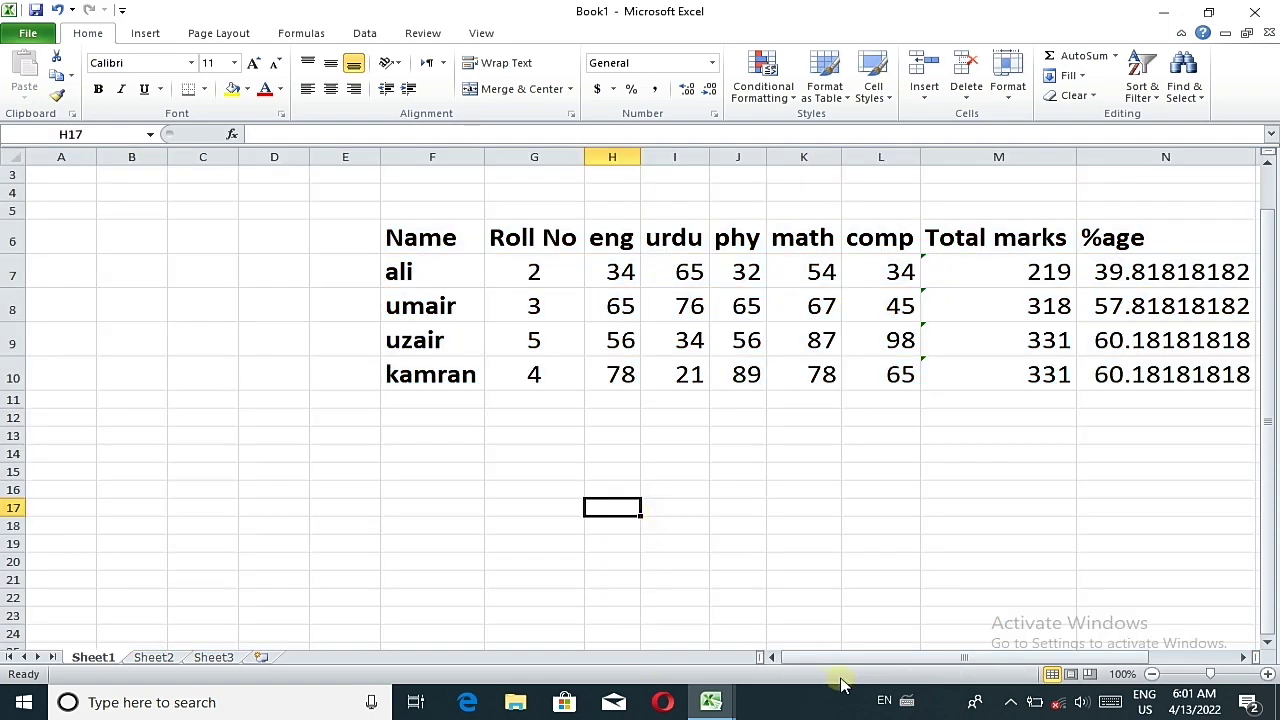
drag(843, 660, 886, 660)
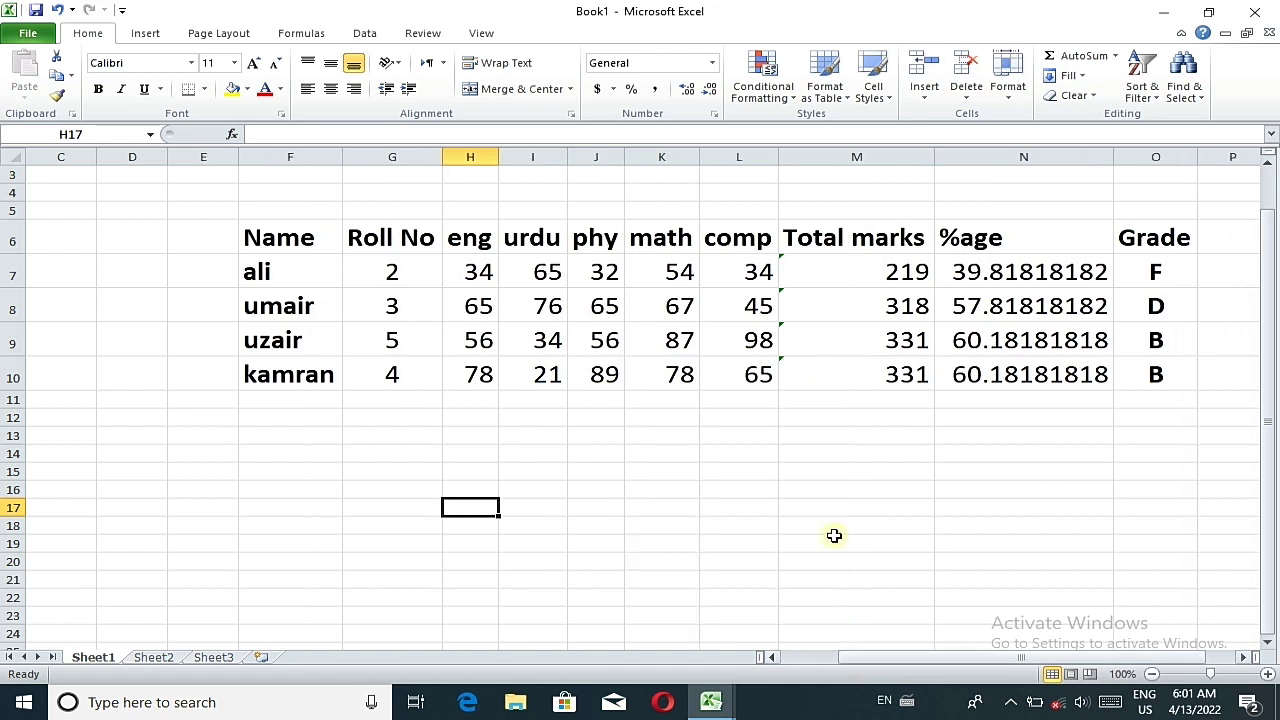
click(834, 540)
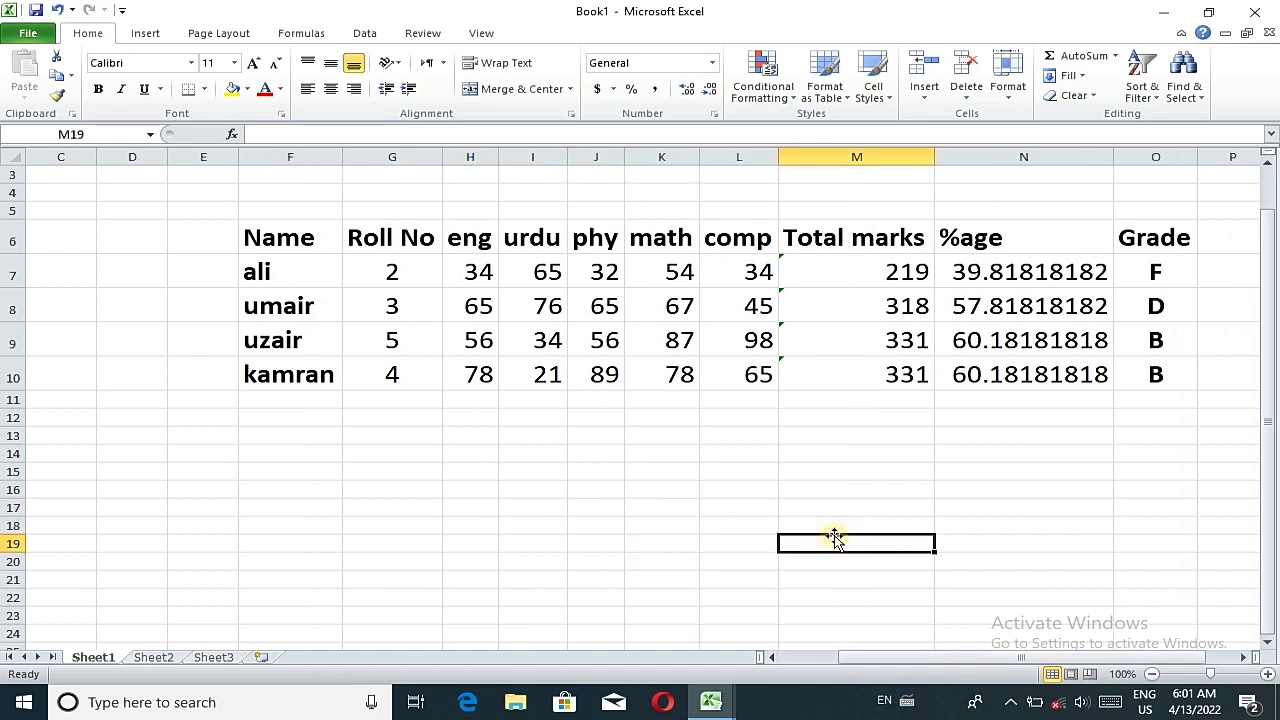